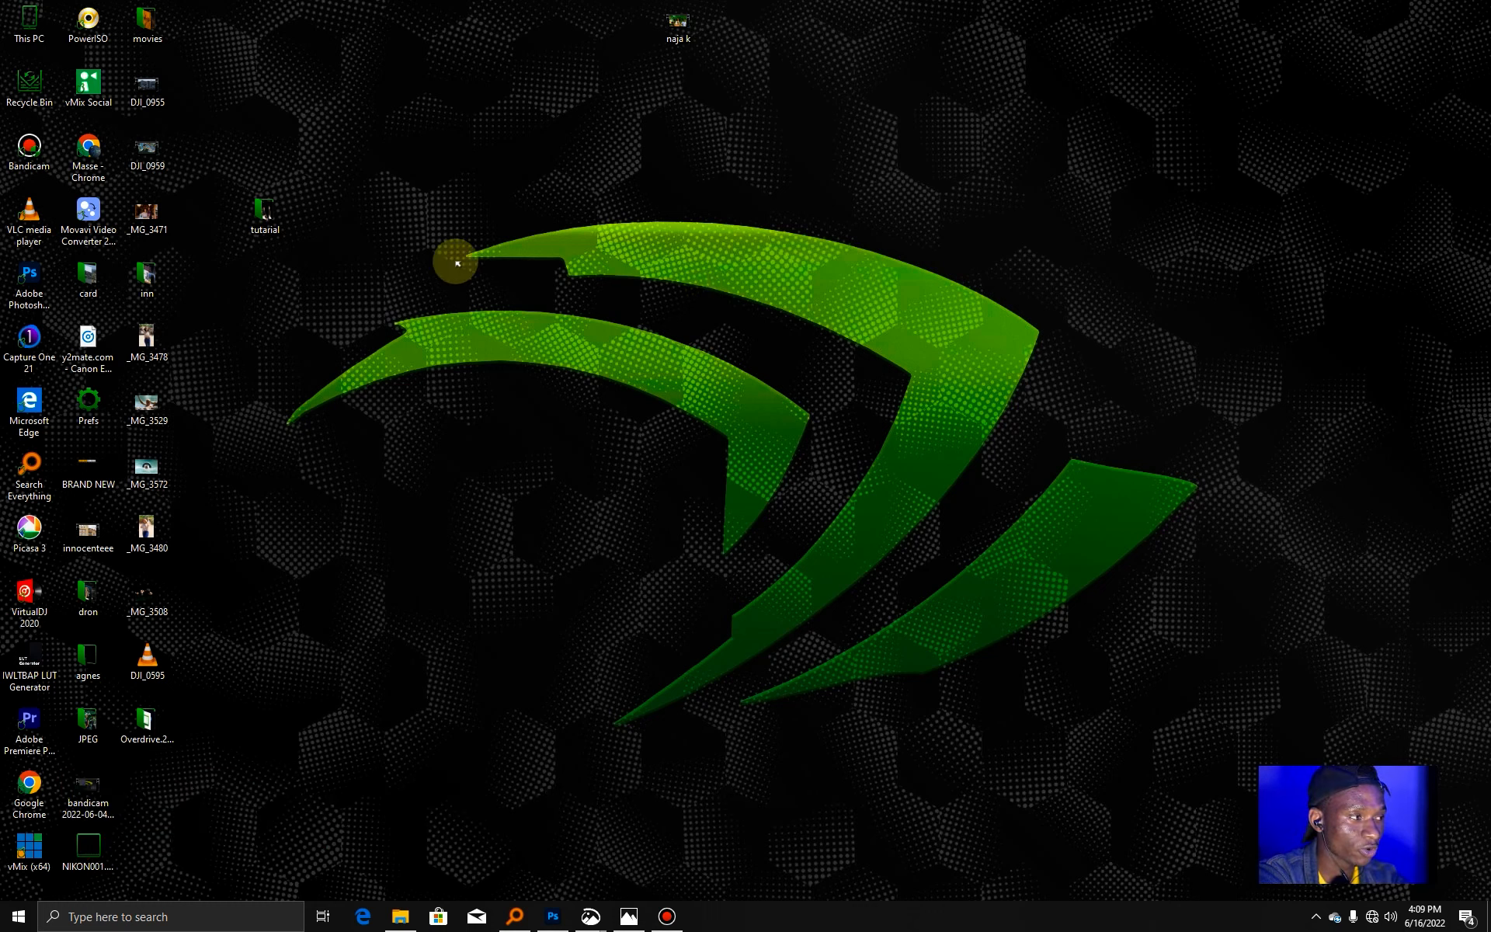
Open the tutarial folder, select all five photos and open them in Photoshop's Camera Raw.
{"action": "double_click", "coordinate": [270, 205]}
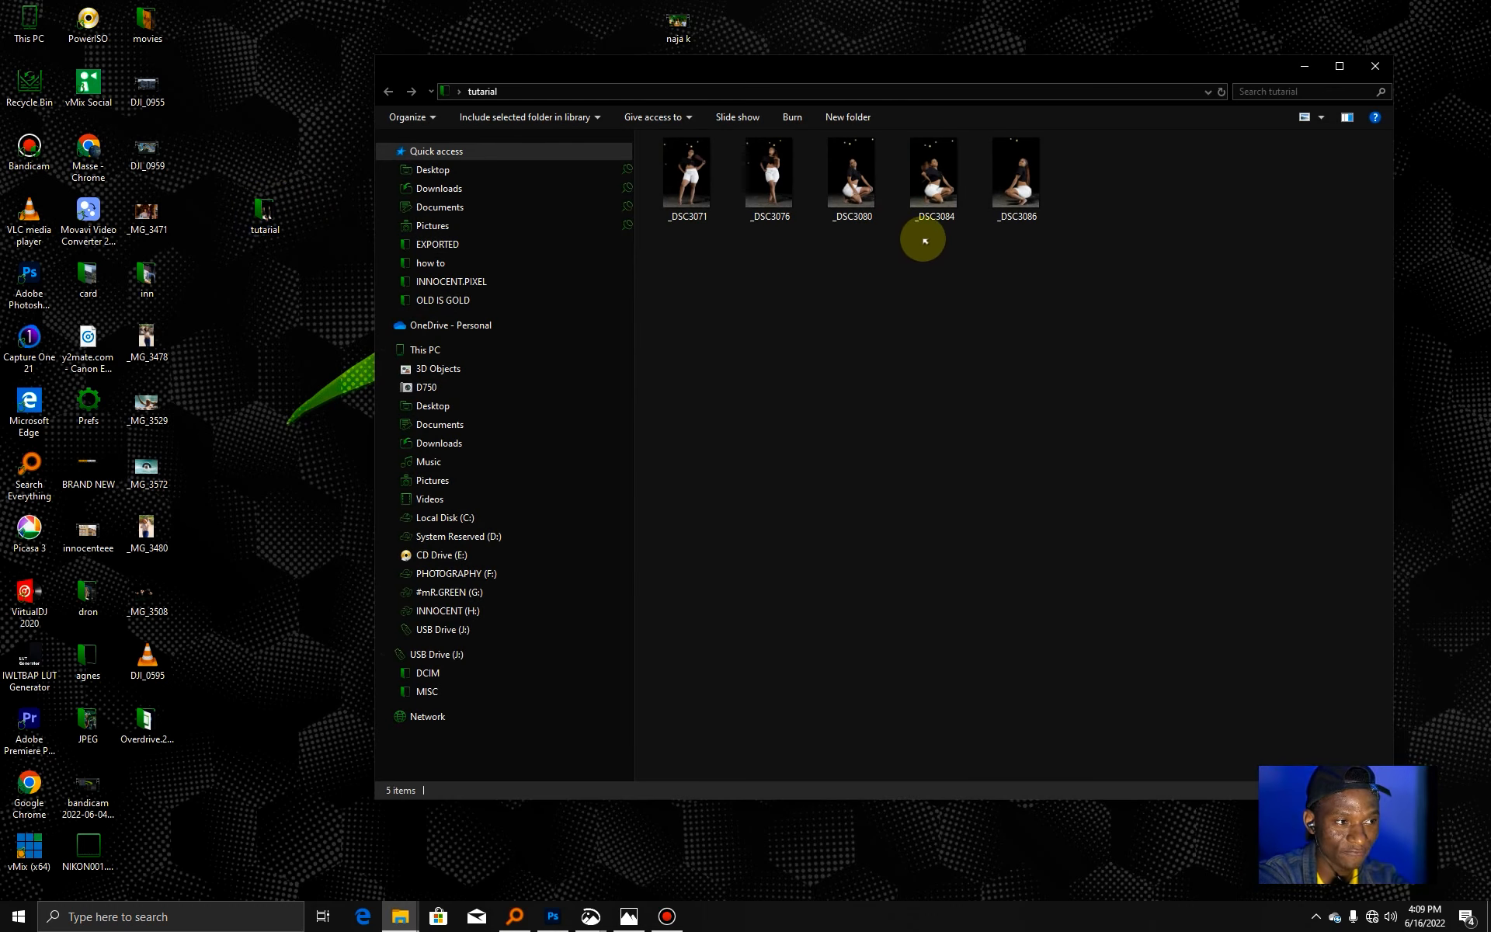
{"action": "left_click_drag", "start_coordinate": [1091, 194], "coordinate": [665, 188]}
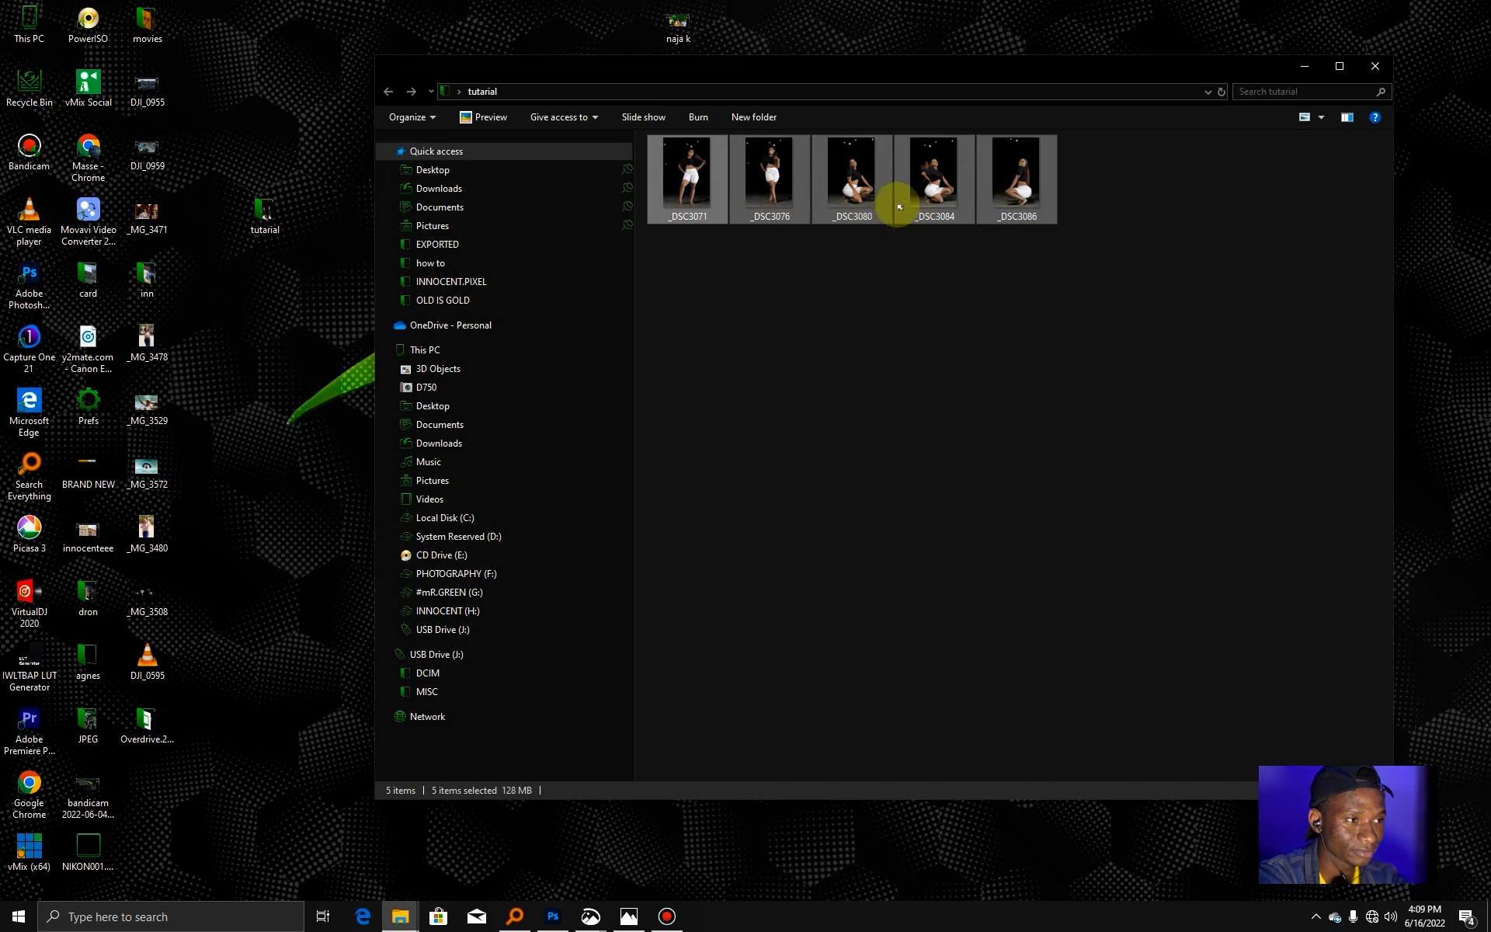
{"action": "left_click_drag", "start_coordinate": [859, 190], "coordinate": [34, 287]}
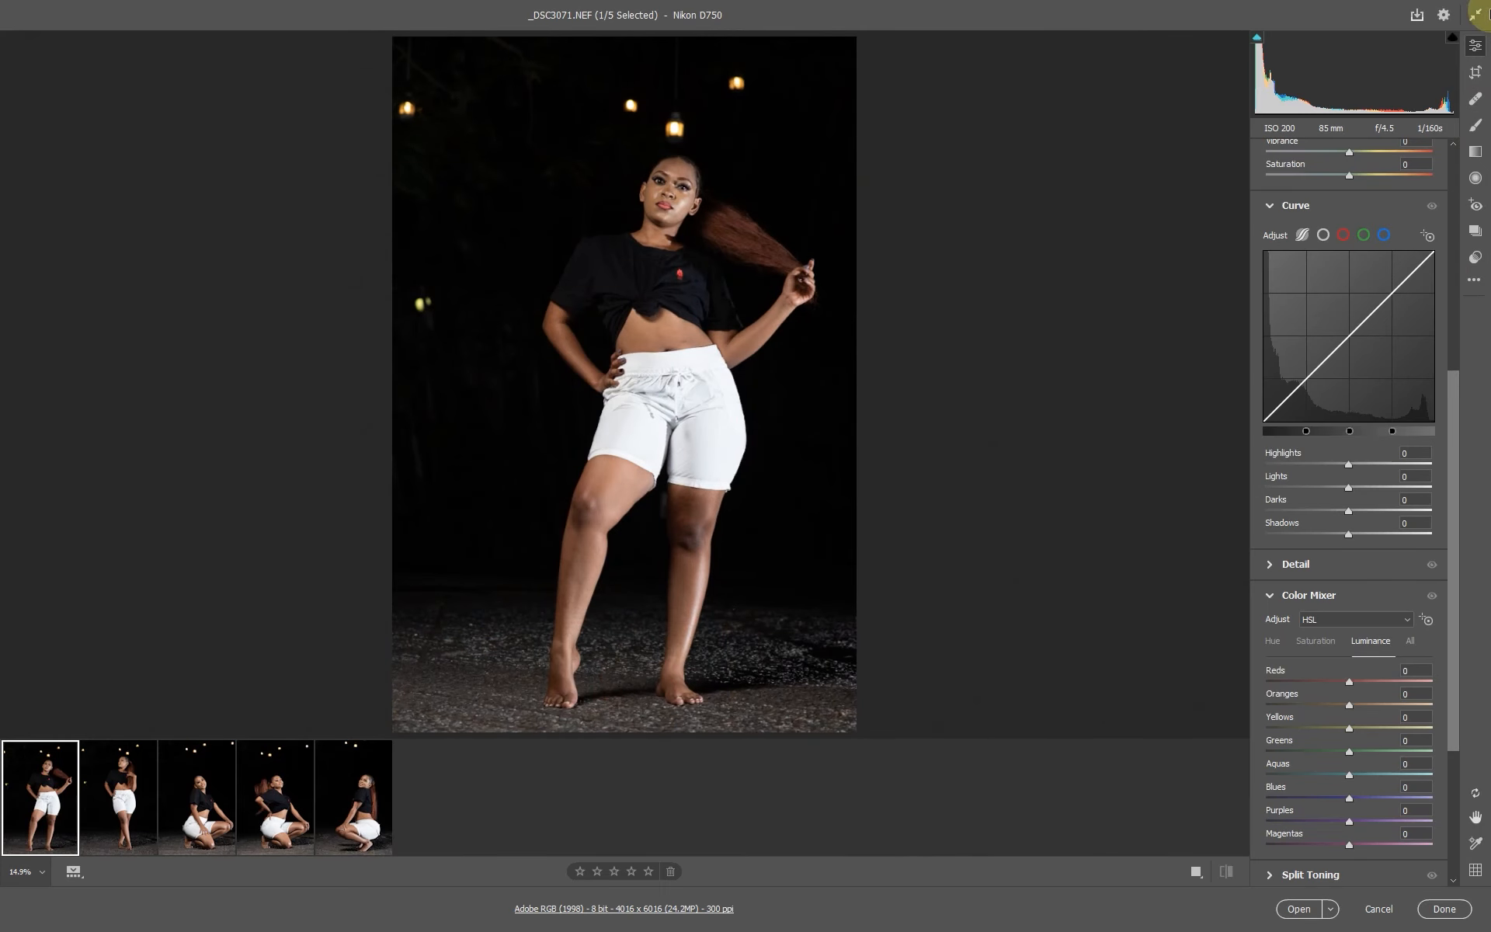
{"action": "left_click", "coordinate": [1476, 14]}
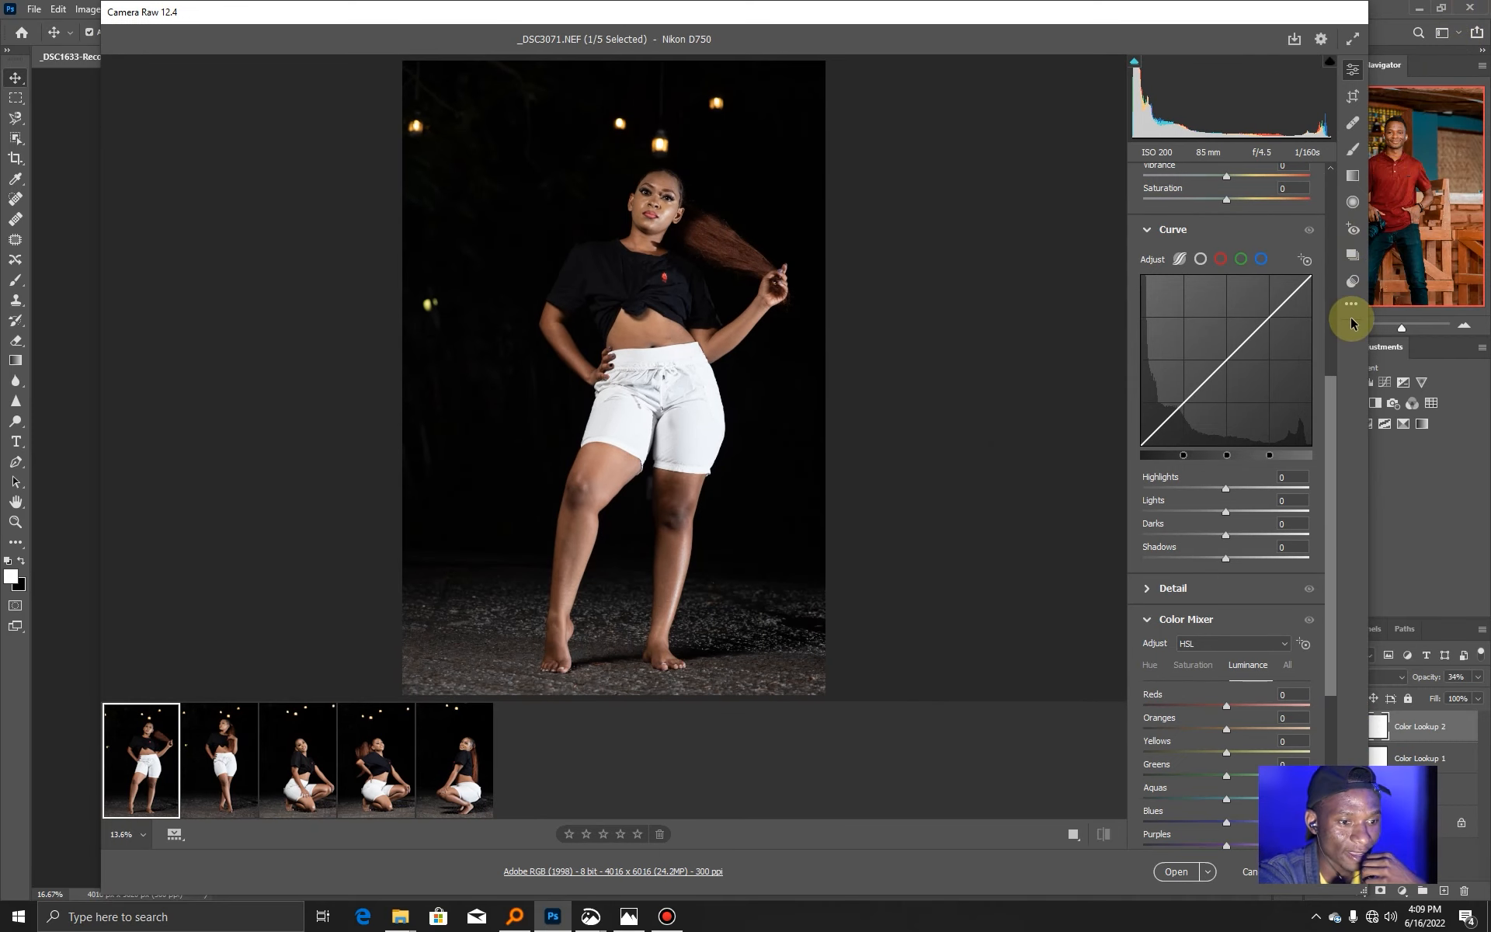
{"action": "left_click", "coordinate": [1352, 38]}
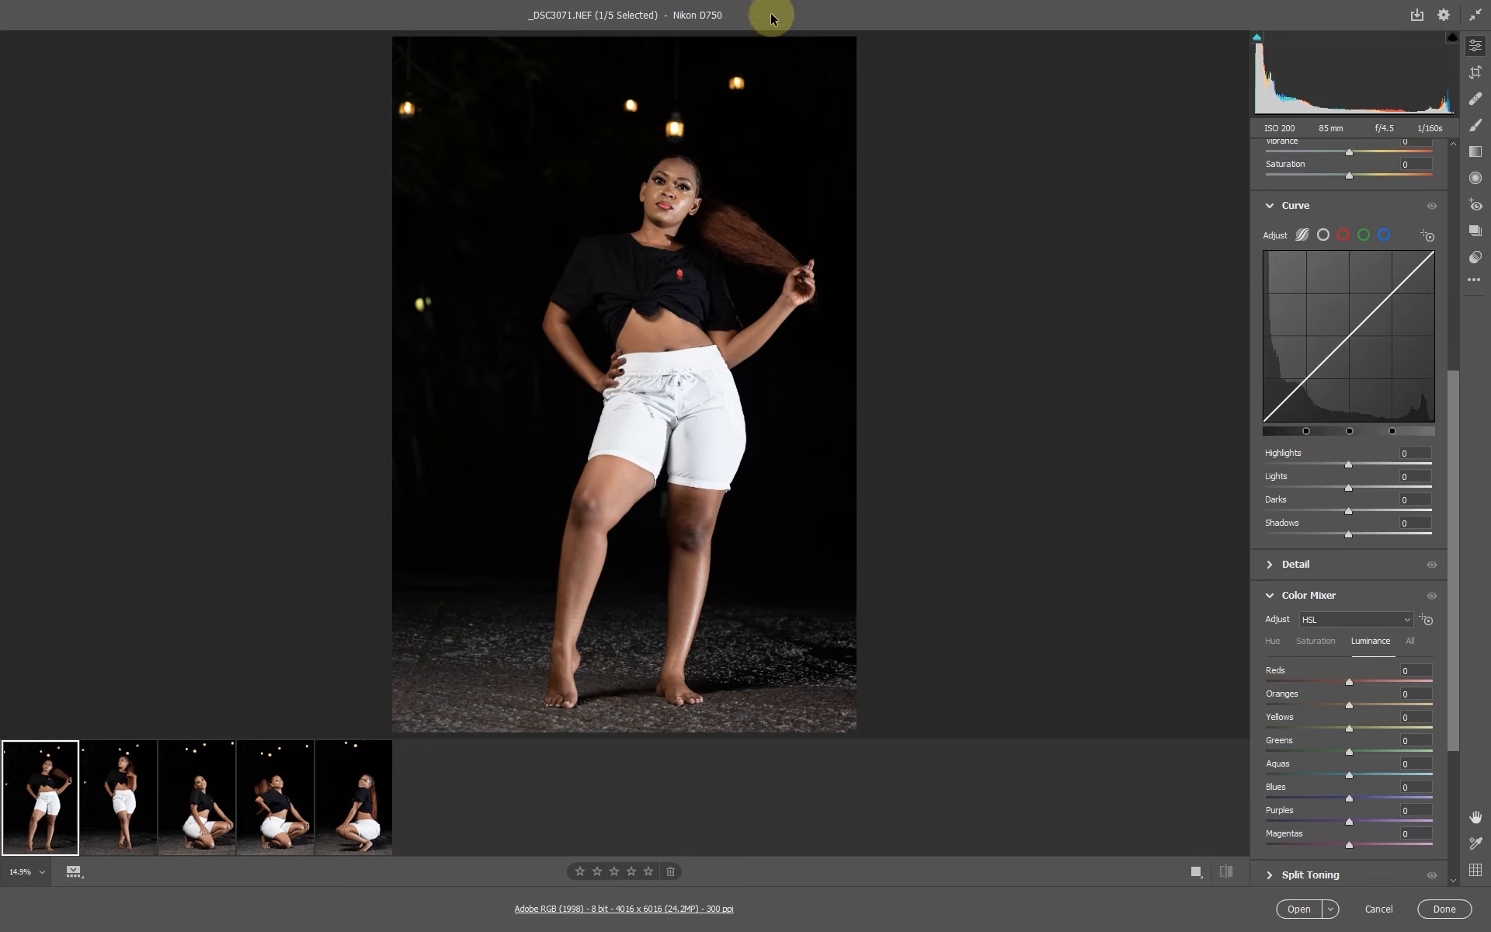
{"action": "left_click", "coordinate": [1475, 15]}
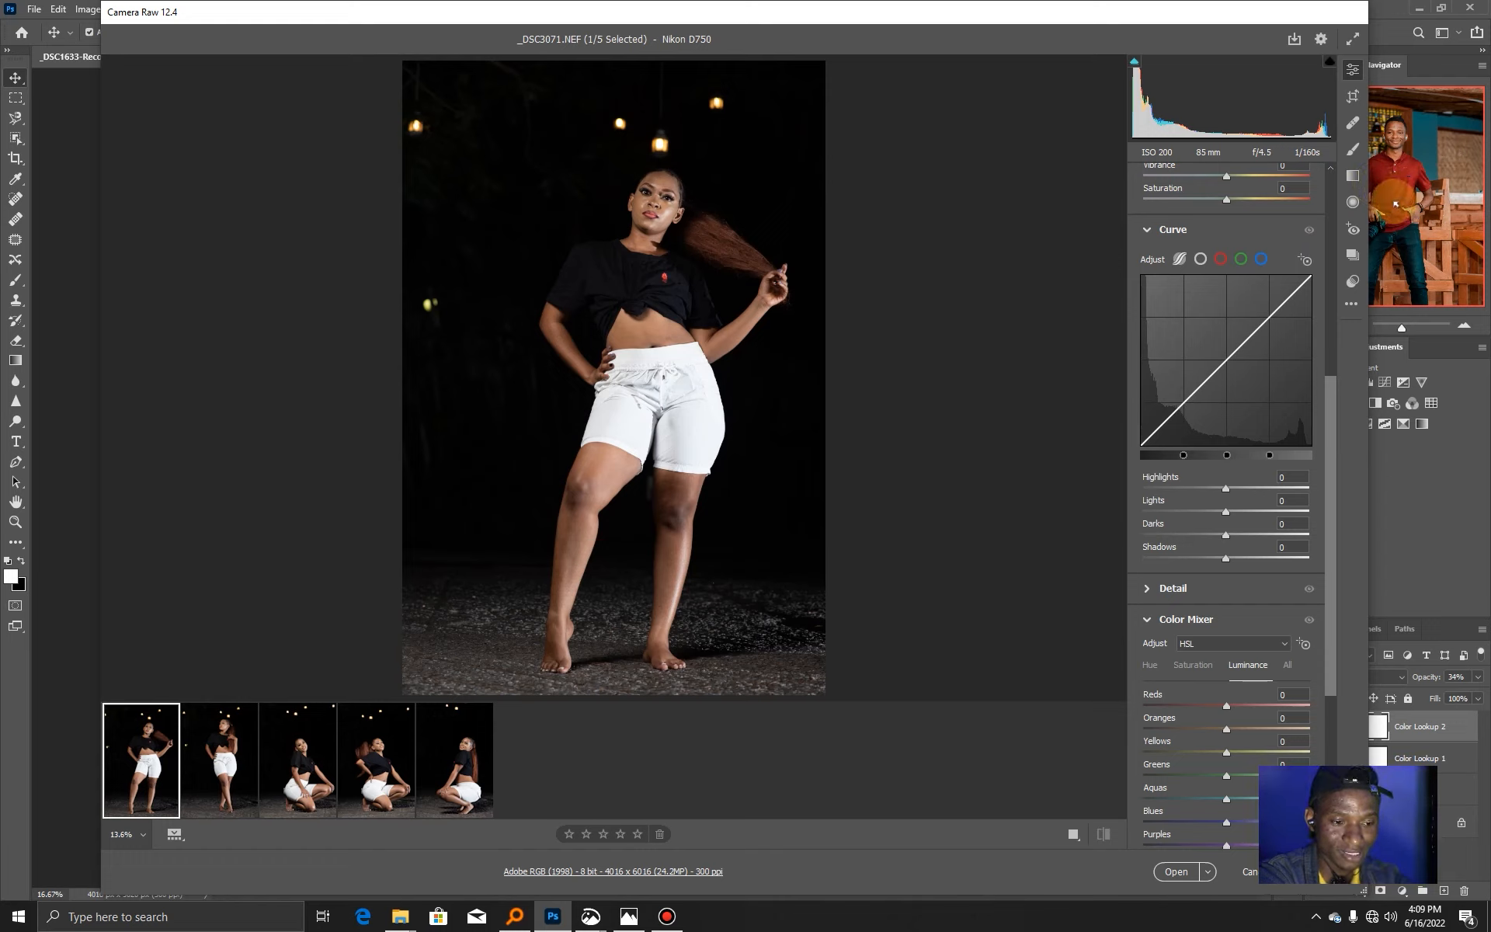
{"action": "left_click", "coordinate": [1350, 39]}
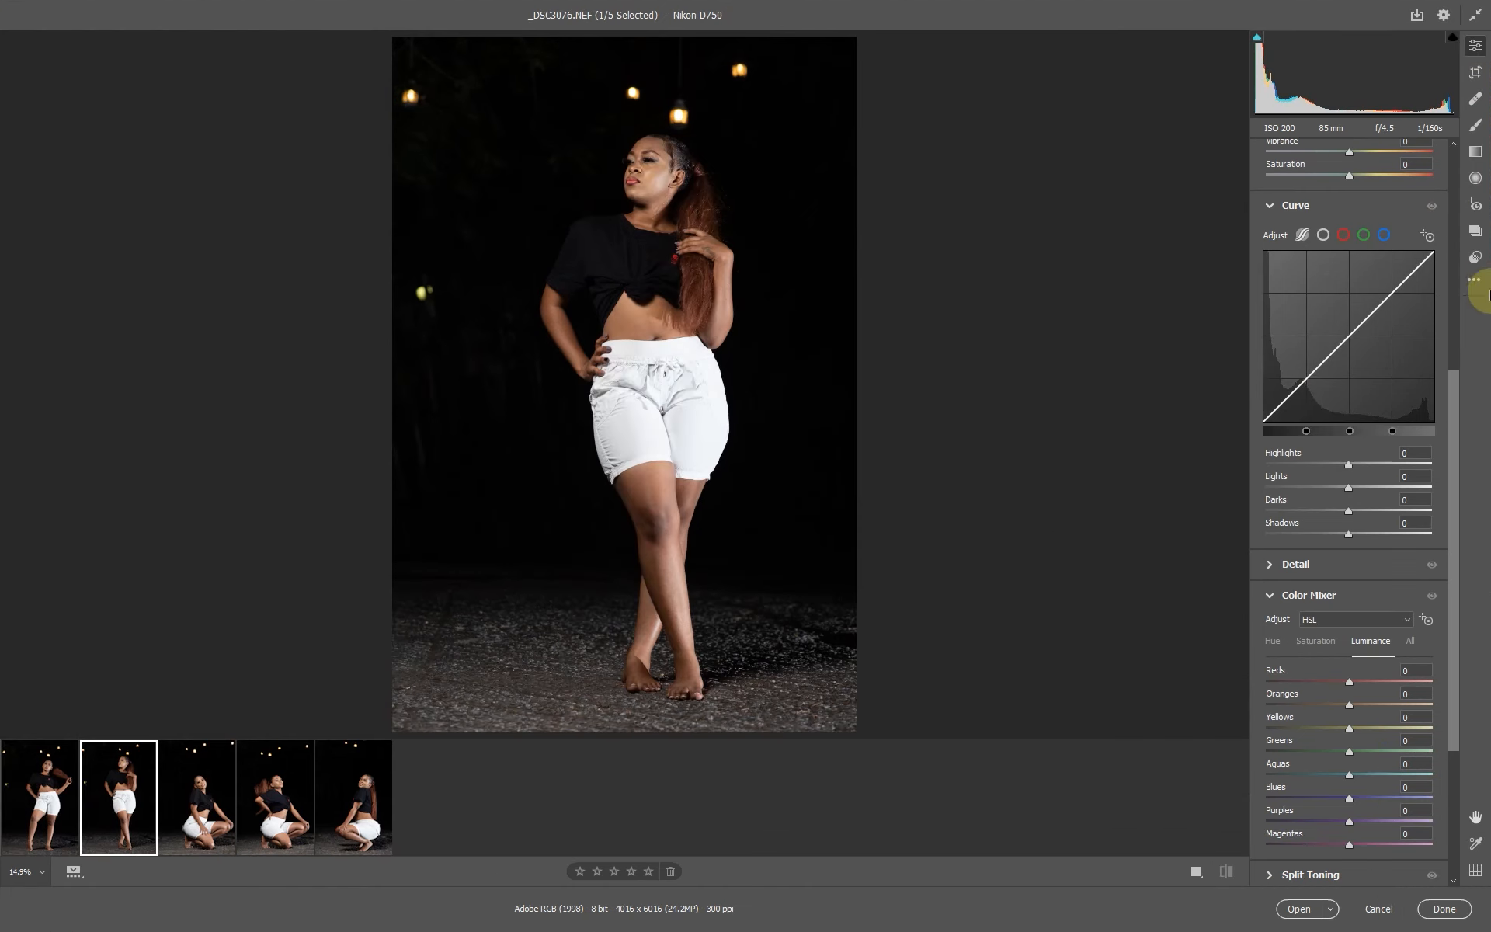
{"action": "left_click", "coordinate": [1475, 279]}
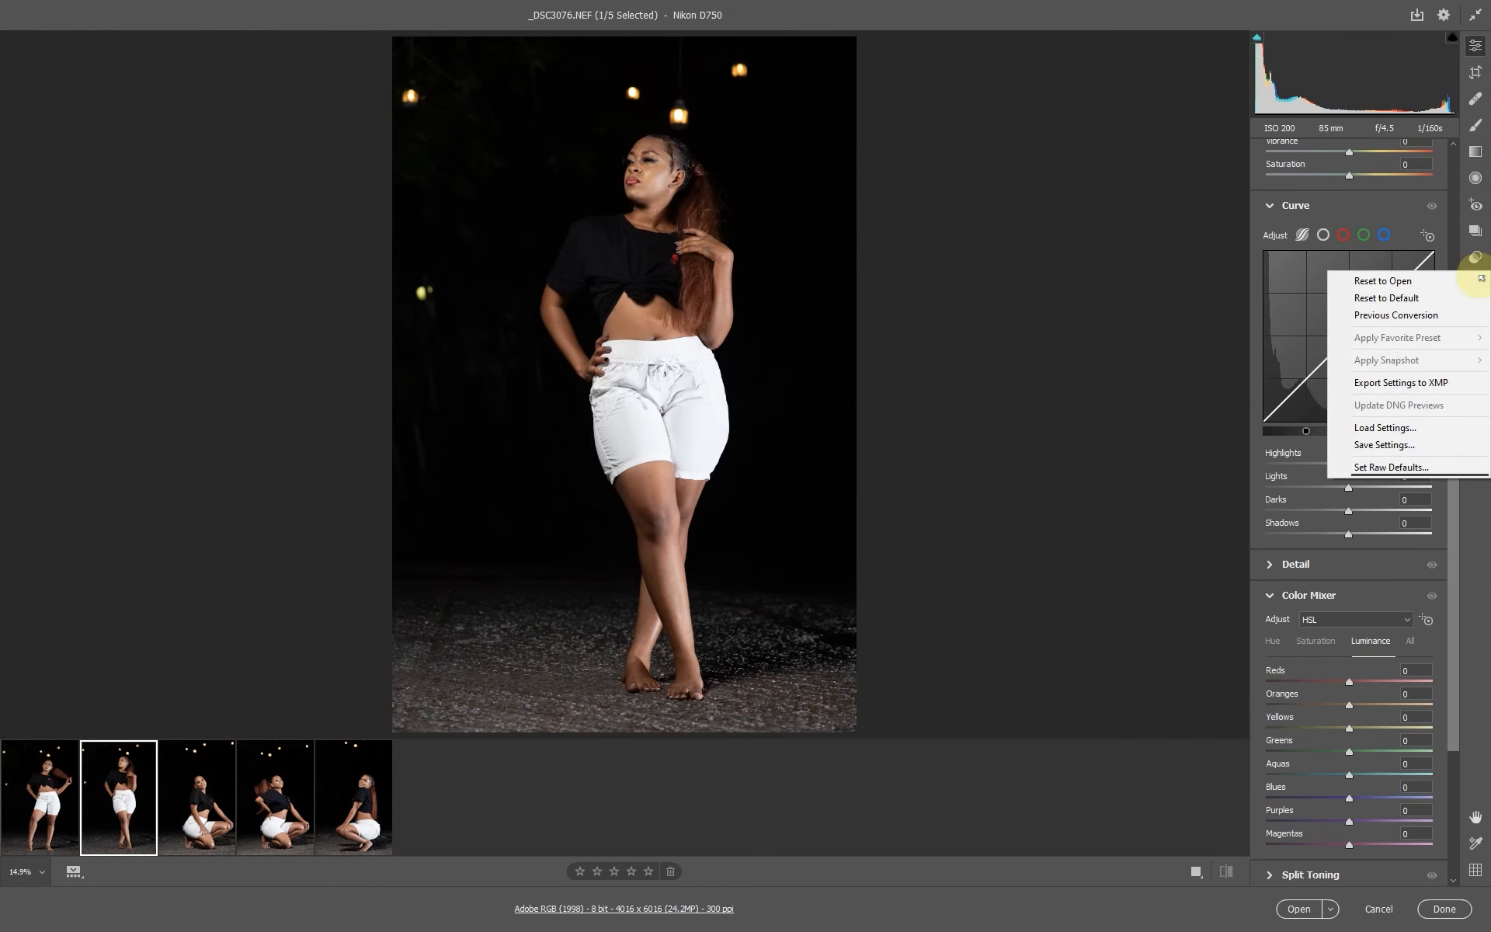
{"action": "left_click", "coordinate": [1475, 543]}
{"action": "left_click", "coordinate": [1478, 281]}
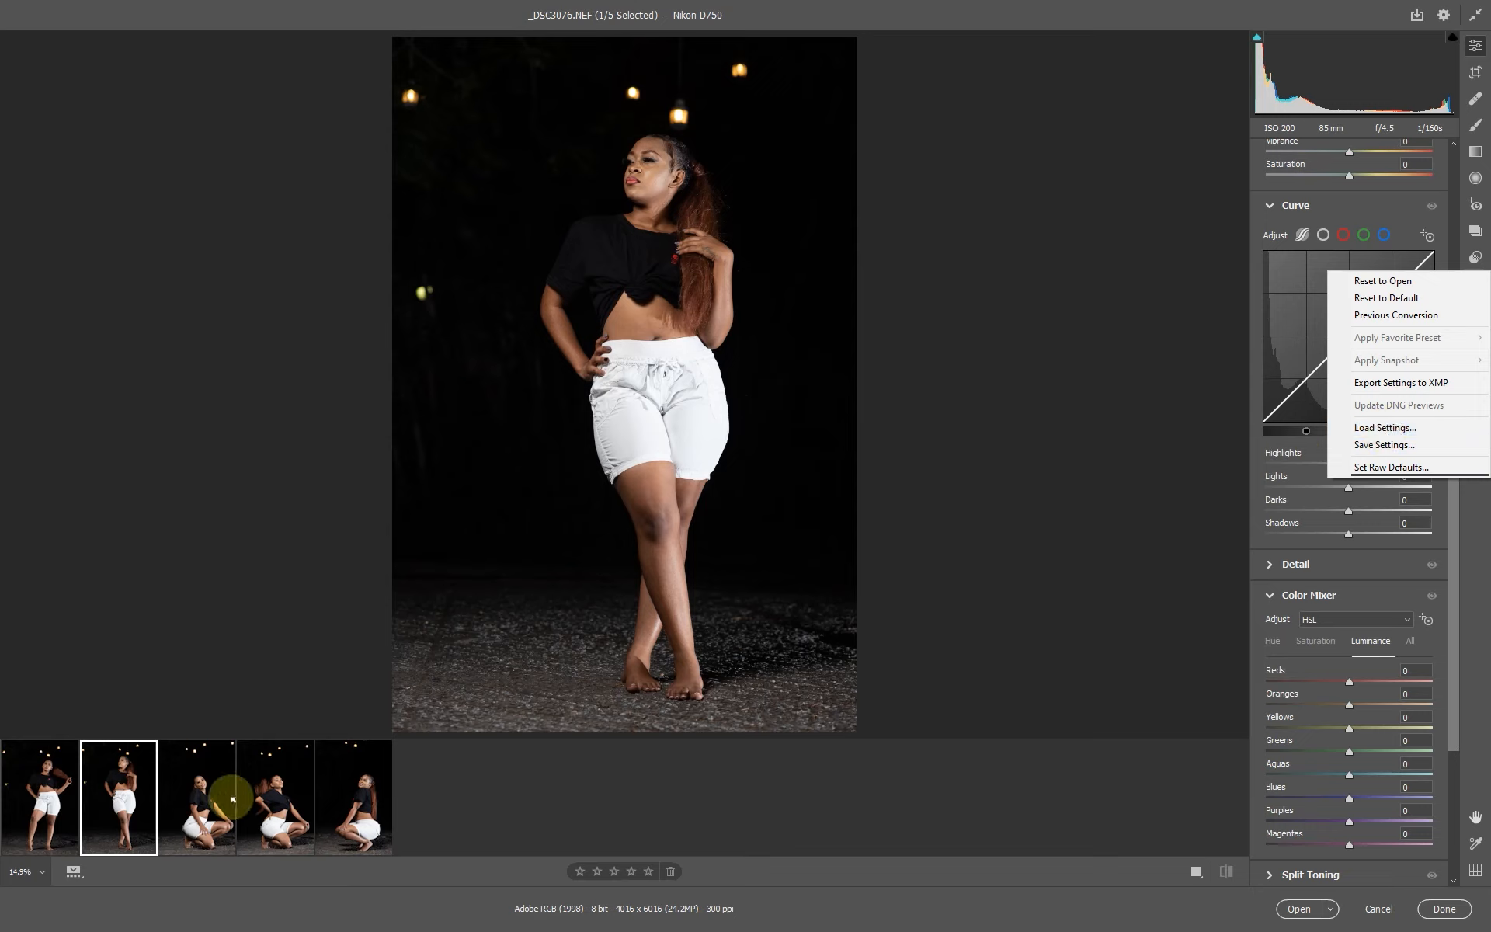
Select the _DSC3084 photo and zoom in to inspect the shirt area before returning to full view.
{"action": "left_click", "coordinate": [201, 812]}
{"action": "left_click", "coordinate": [277, 809]}
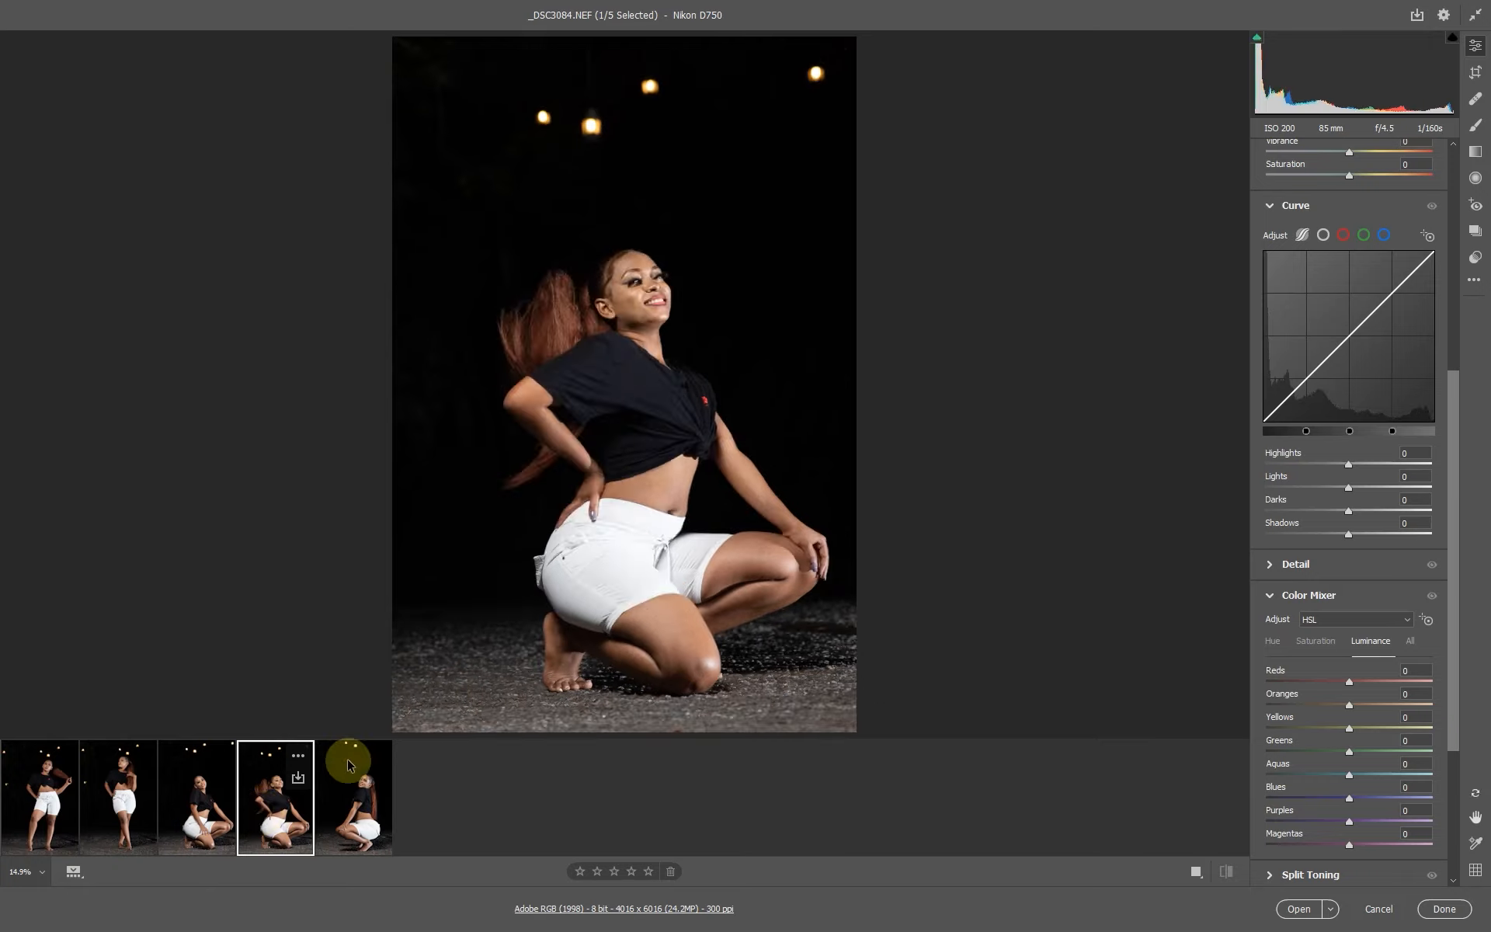
{"action": "left_click_drag", "start_coordinate": [622, 323], "coordinate": [721, 370]}
{"action": "left_click", "coordinate": [721, 369]}
{"action": "left_click_drag", "start_coordinate": [610, 413], "coordinate": [744, 474]}
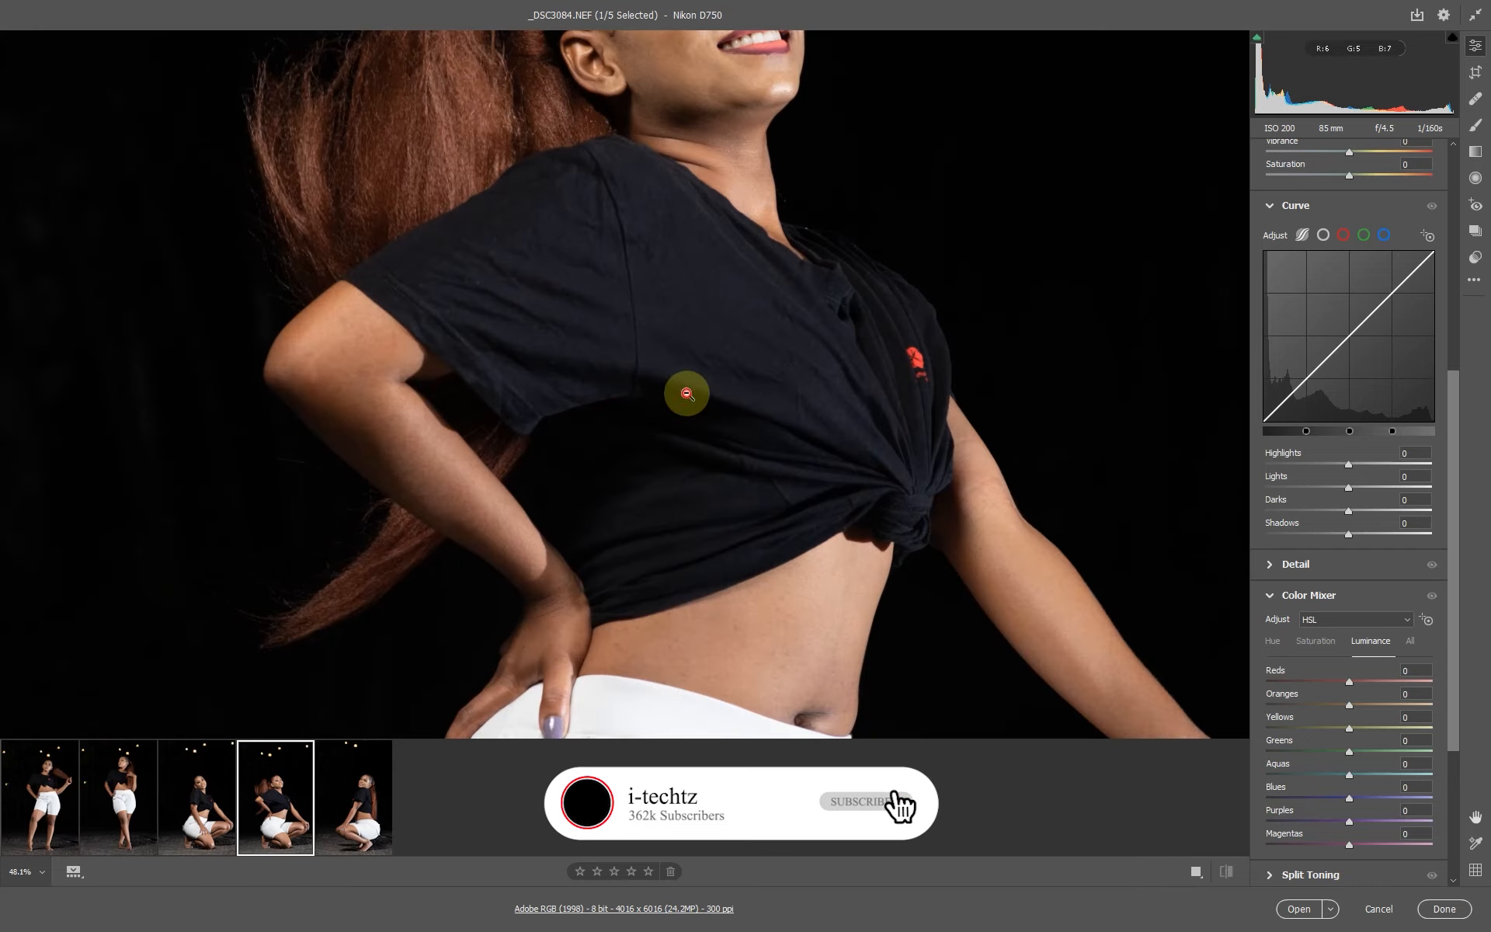
{"action": "left_click", "coordinate": [686, 393]}
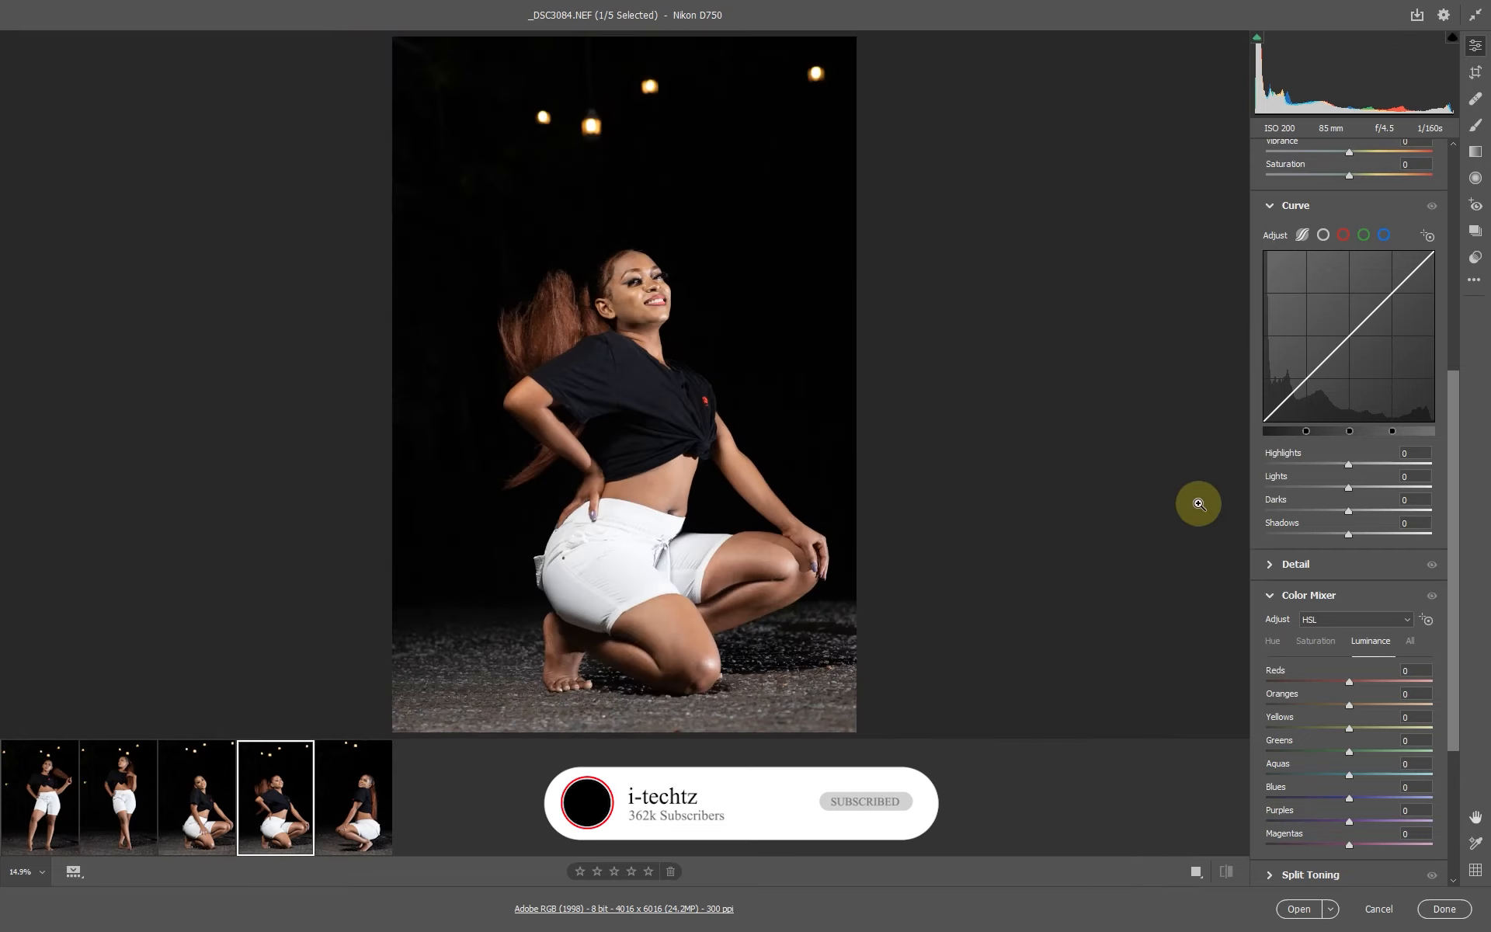
Load the innnnx.xmp settings file from the NEW CREATED presets folder onto the photo.
{"action": "left_click", "coordinate": [1476, 281]}
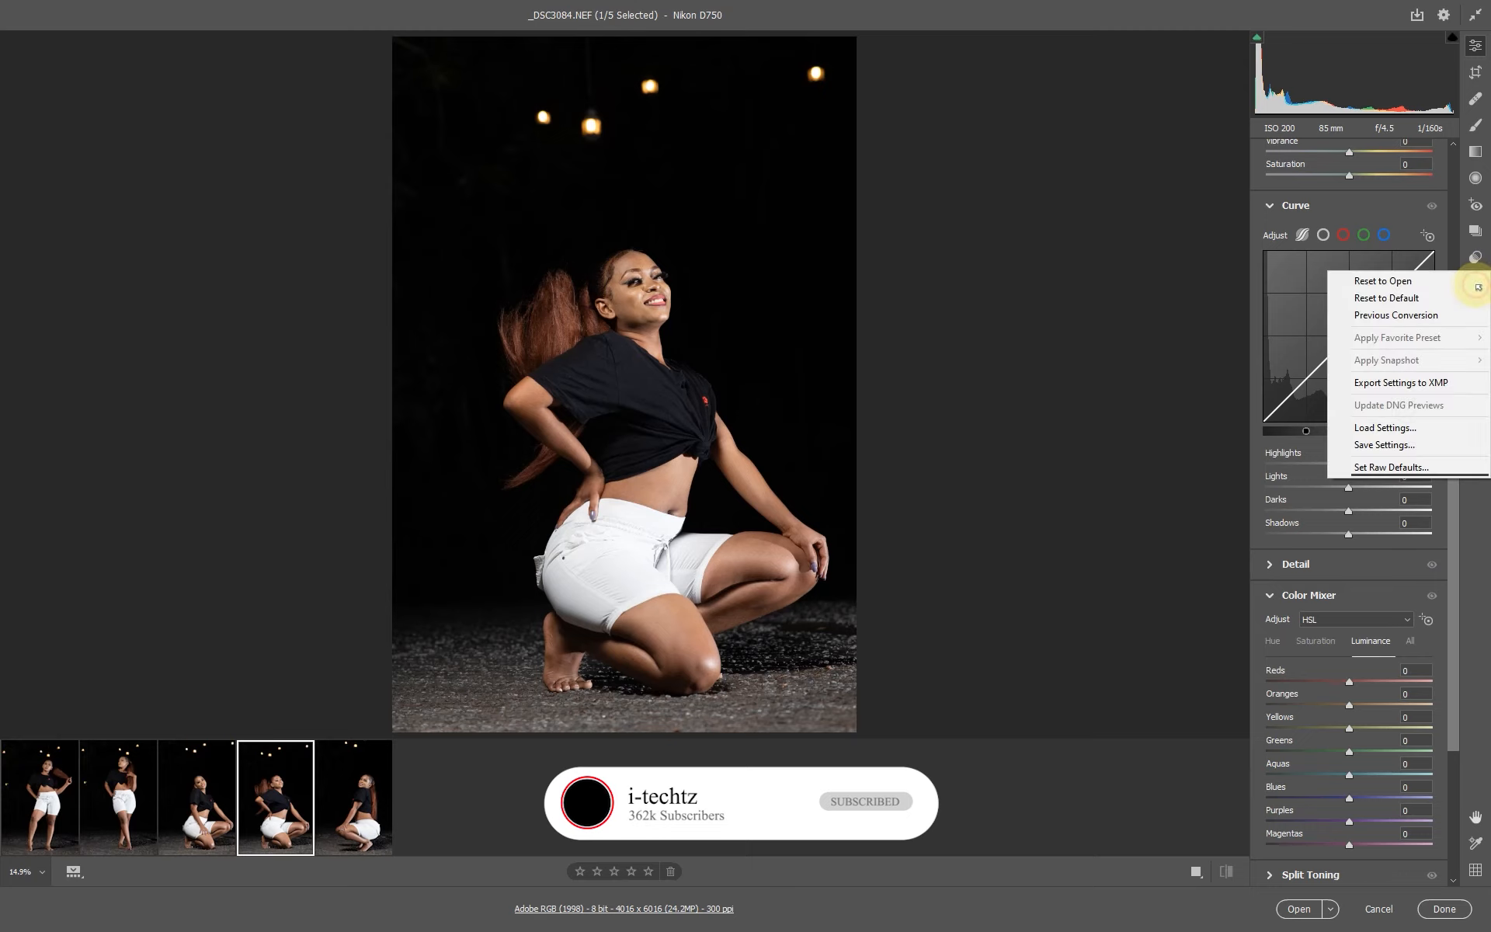
{"action": "left_click", "coordinate": [1398, 427]}
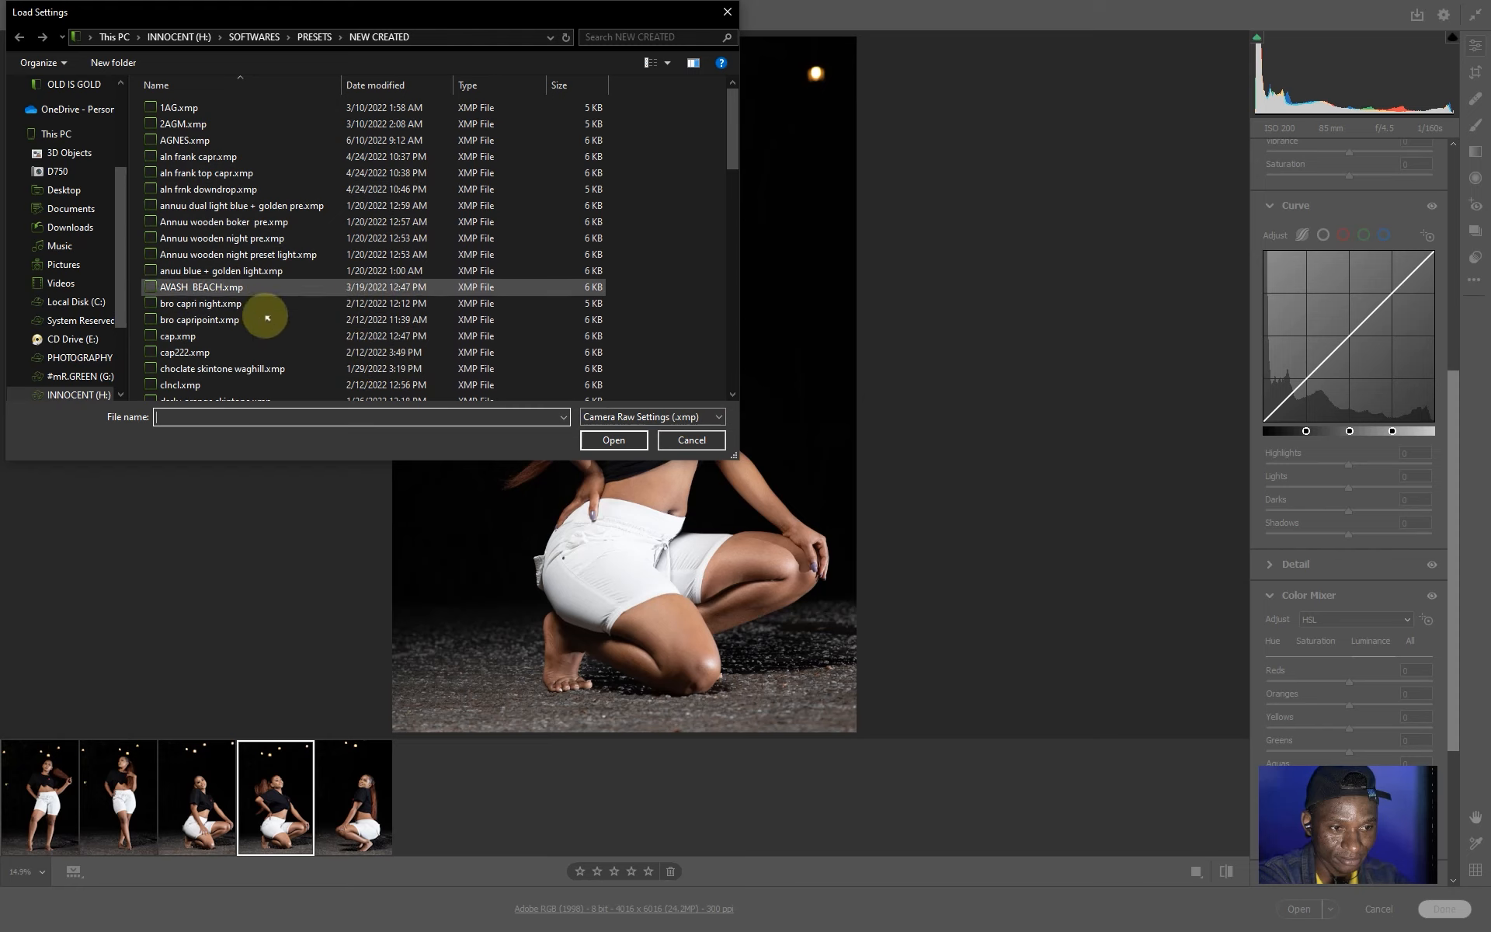
{"action": "scroll", "coordinate": [266, 316], "scroll_direction": "down", "scroll_amount": 2}
{"action": "scroll", "coordinate": [270, 318], "scroll_direction": "down", "scroll_amount": 5}
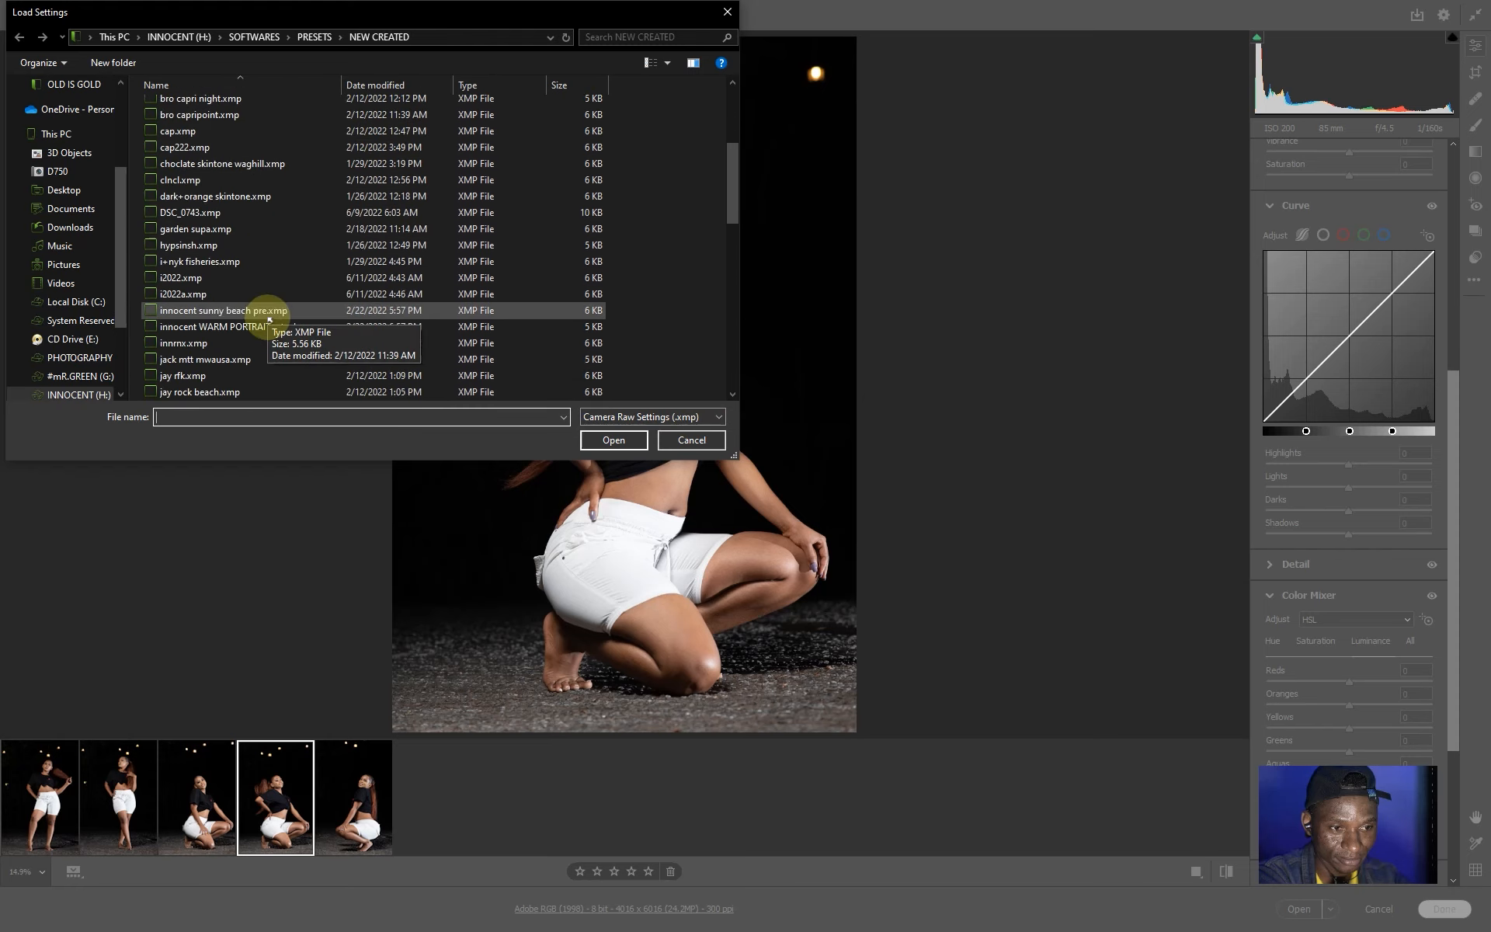
{"action": "scroll", "coordinate": [264, 322], "scroll_direction": "down", "scroll_amount": 8}
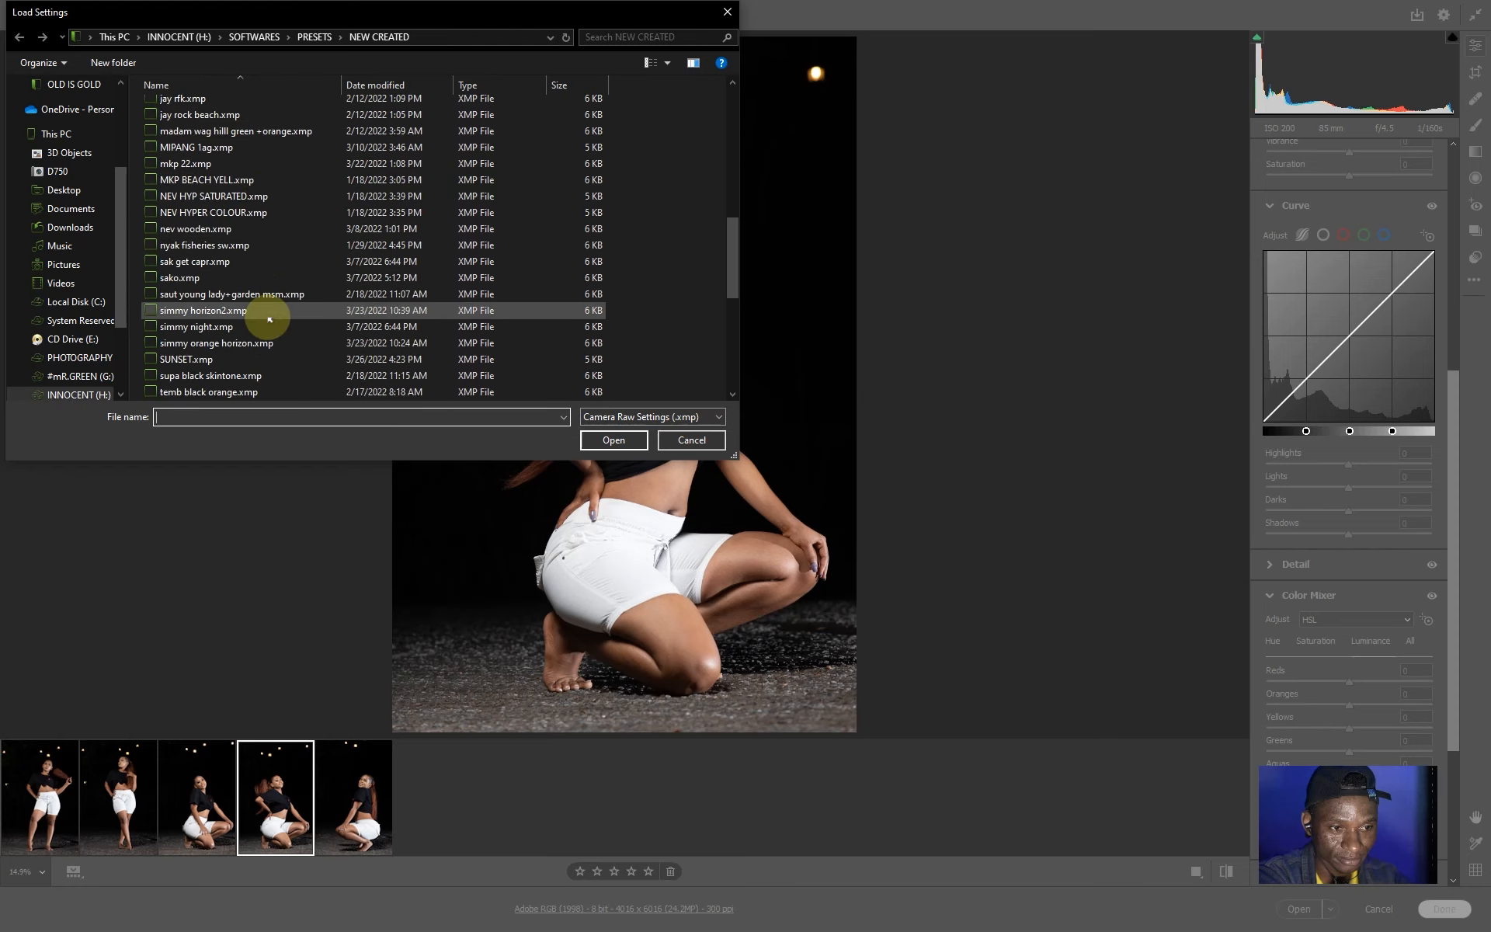
{"action": "scroll", "coordinate": [233, 334], "scroll_direction": "up", "scroll_amount": 8}
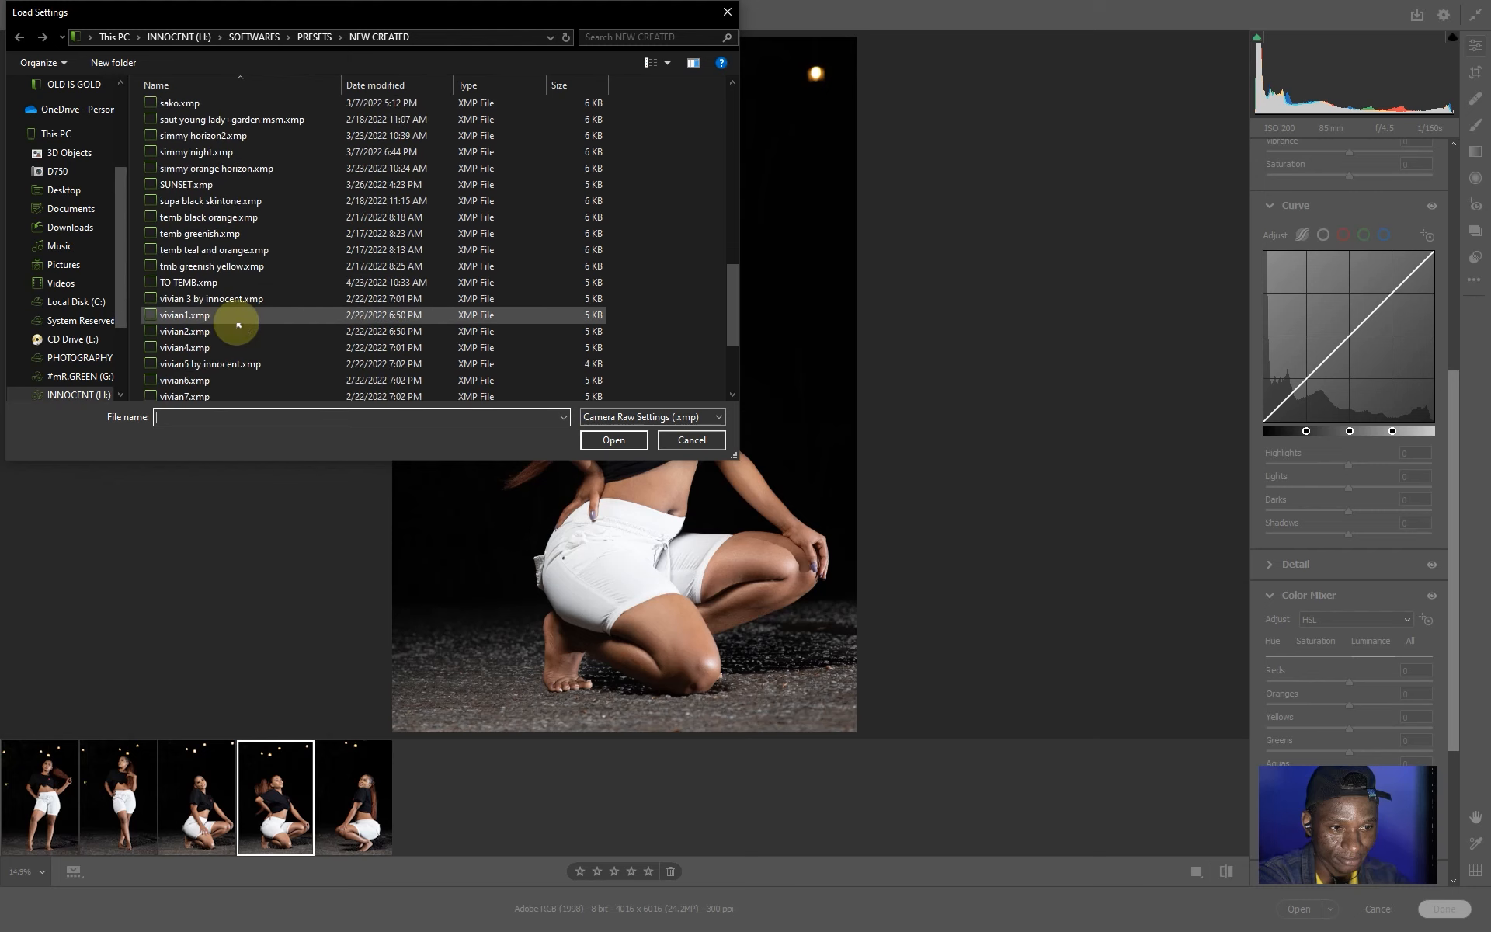
{"action": "scroll", "coordinate": [242, 319], "scroll_direction": "up", "scroll_amount": 5}
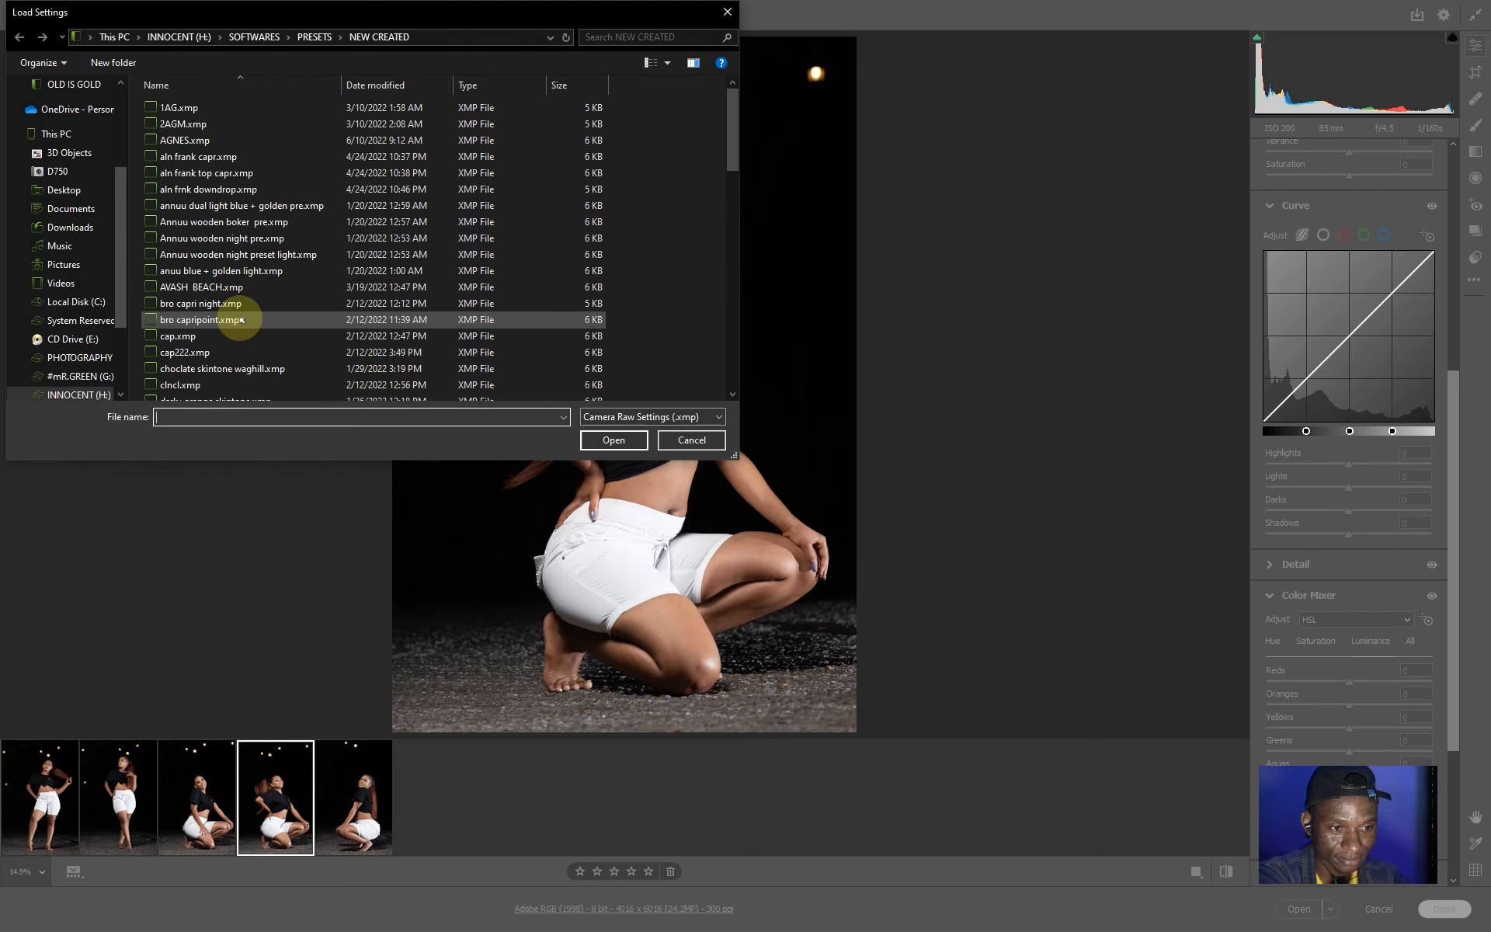
{"action": "scroll", "coordinate": [241, 319], "scroll_direction": "down", "scroll_amount": 8}
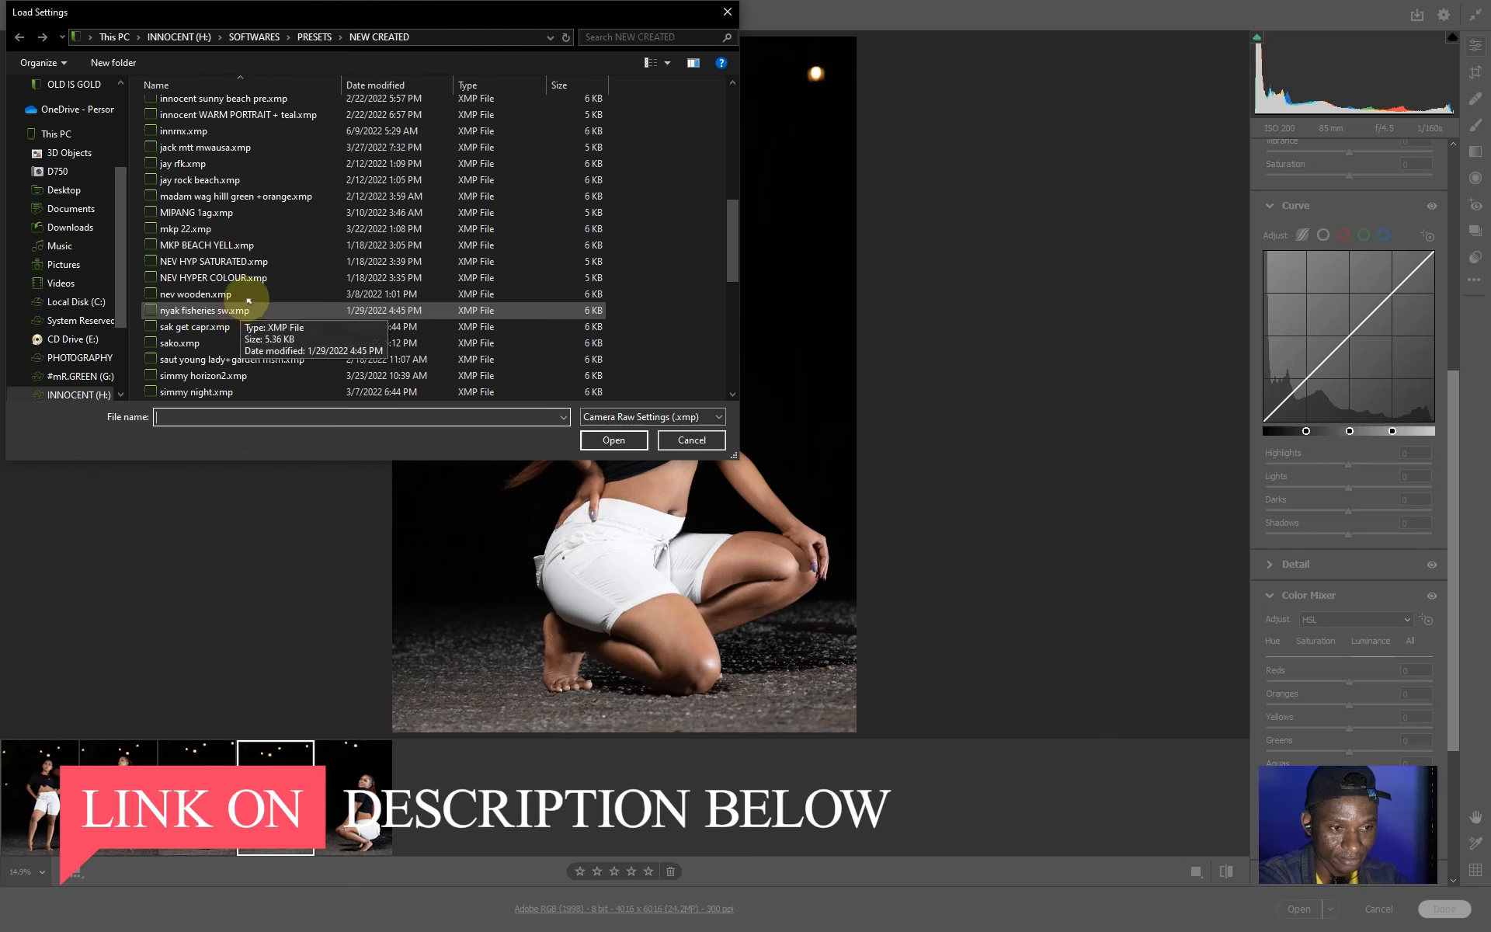
{"action": "scroll", "coordinate": [264, 292], "scroll_direction": "up", "scroll_amount": 1}
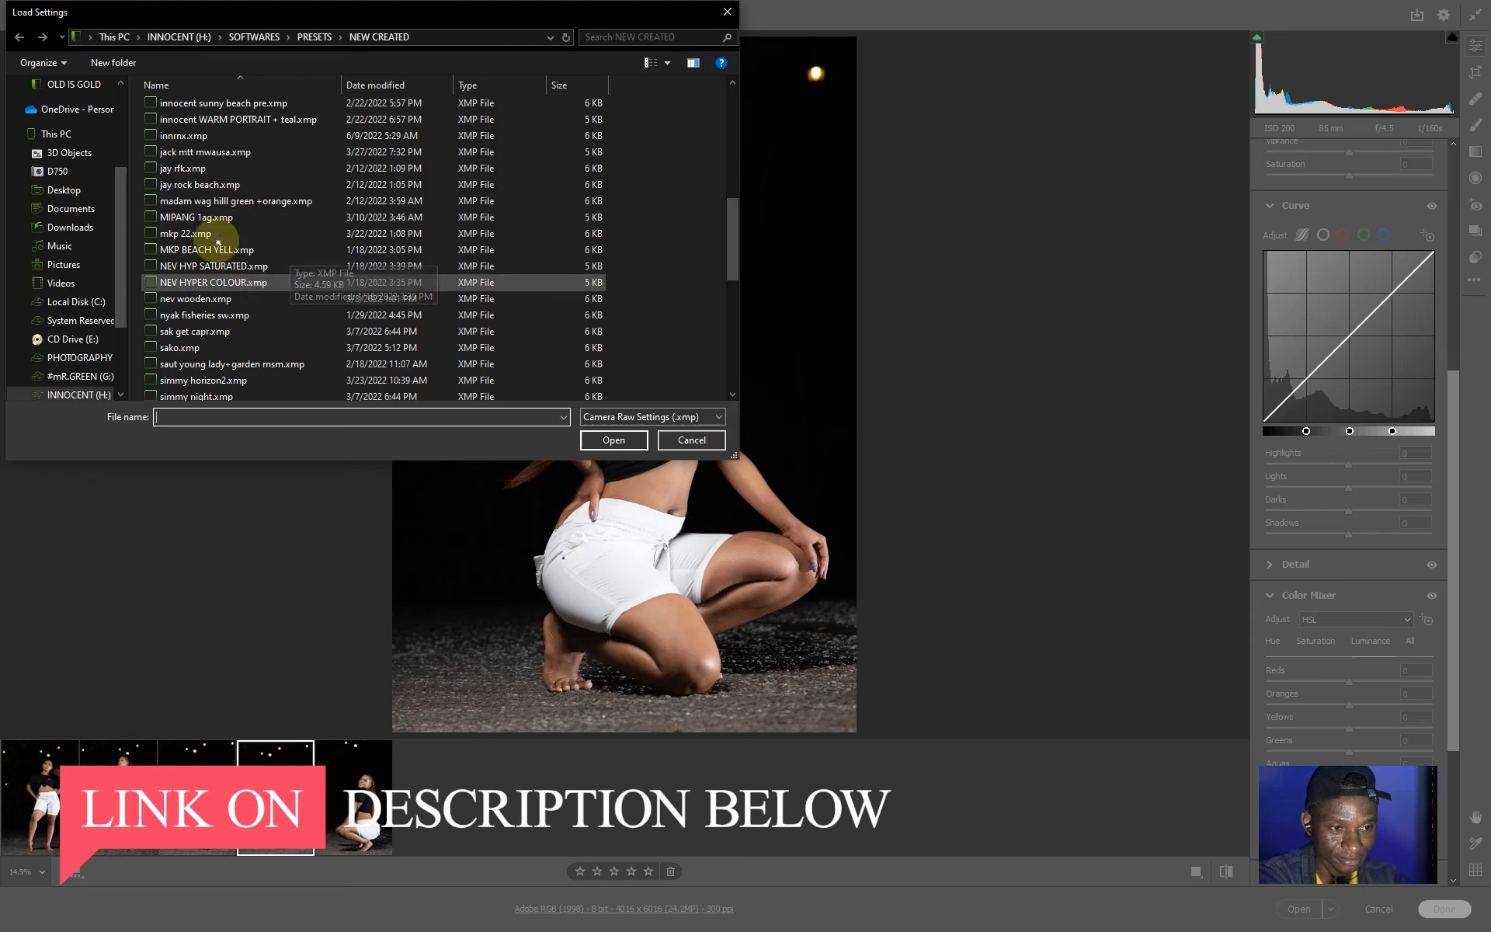
{"action": "left_click", "coordinate": [214, 136]}
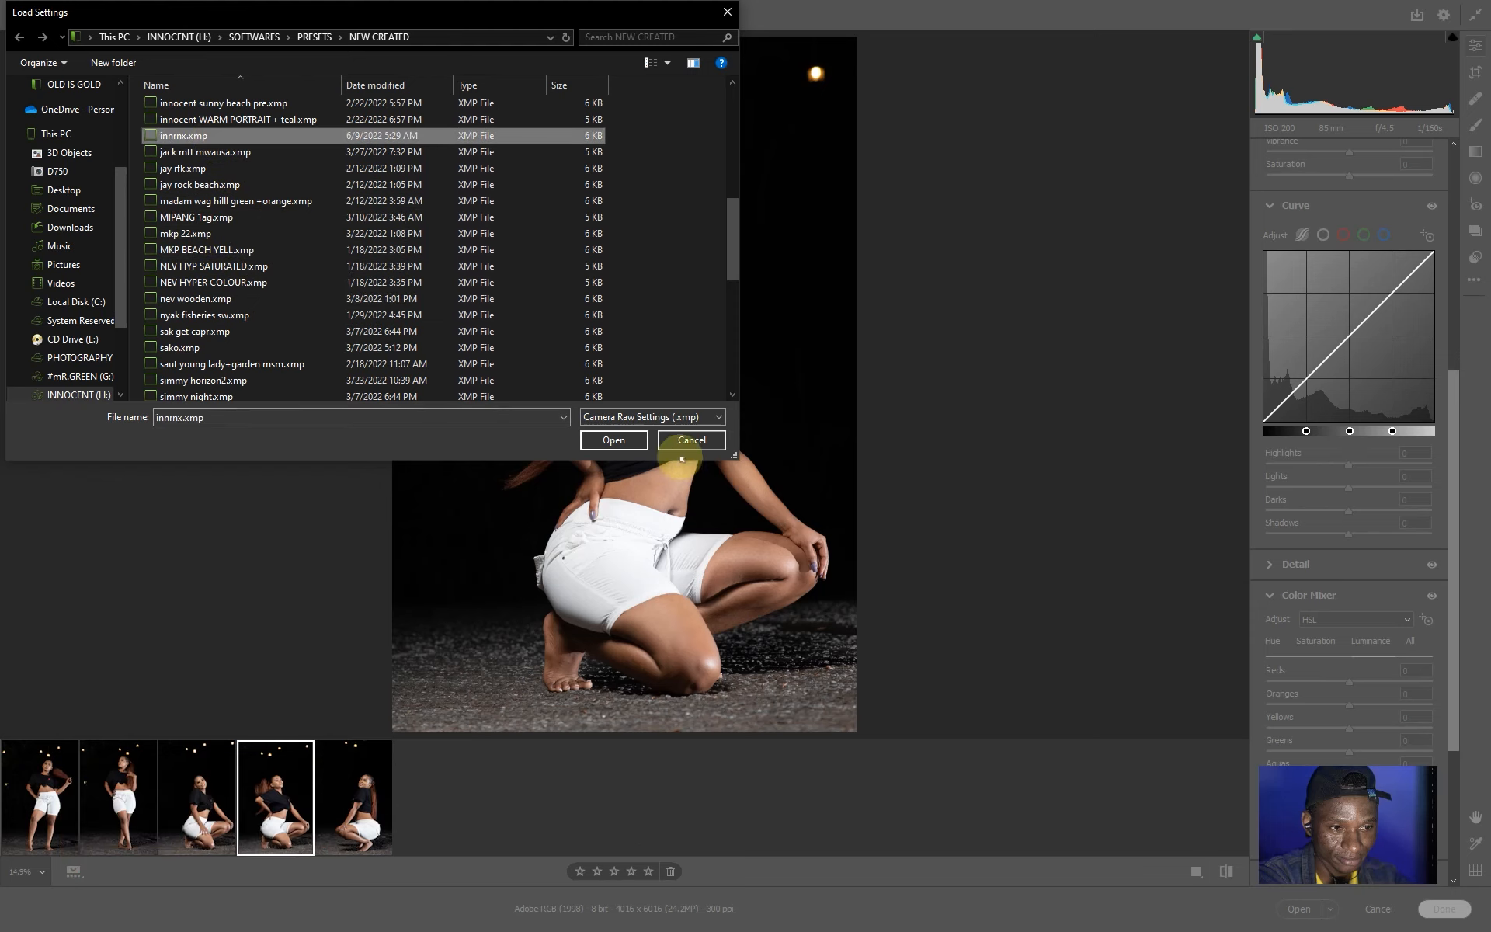
{"action": "left_click", "coordinate": [613, 440]}
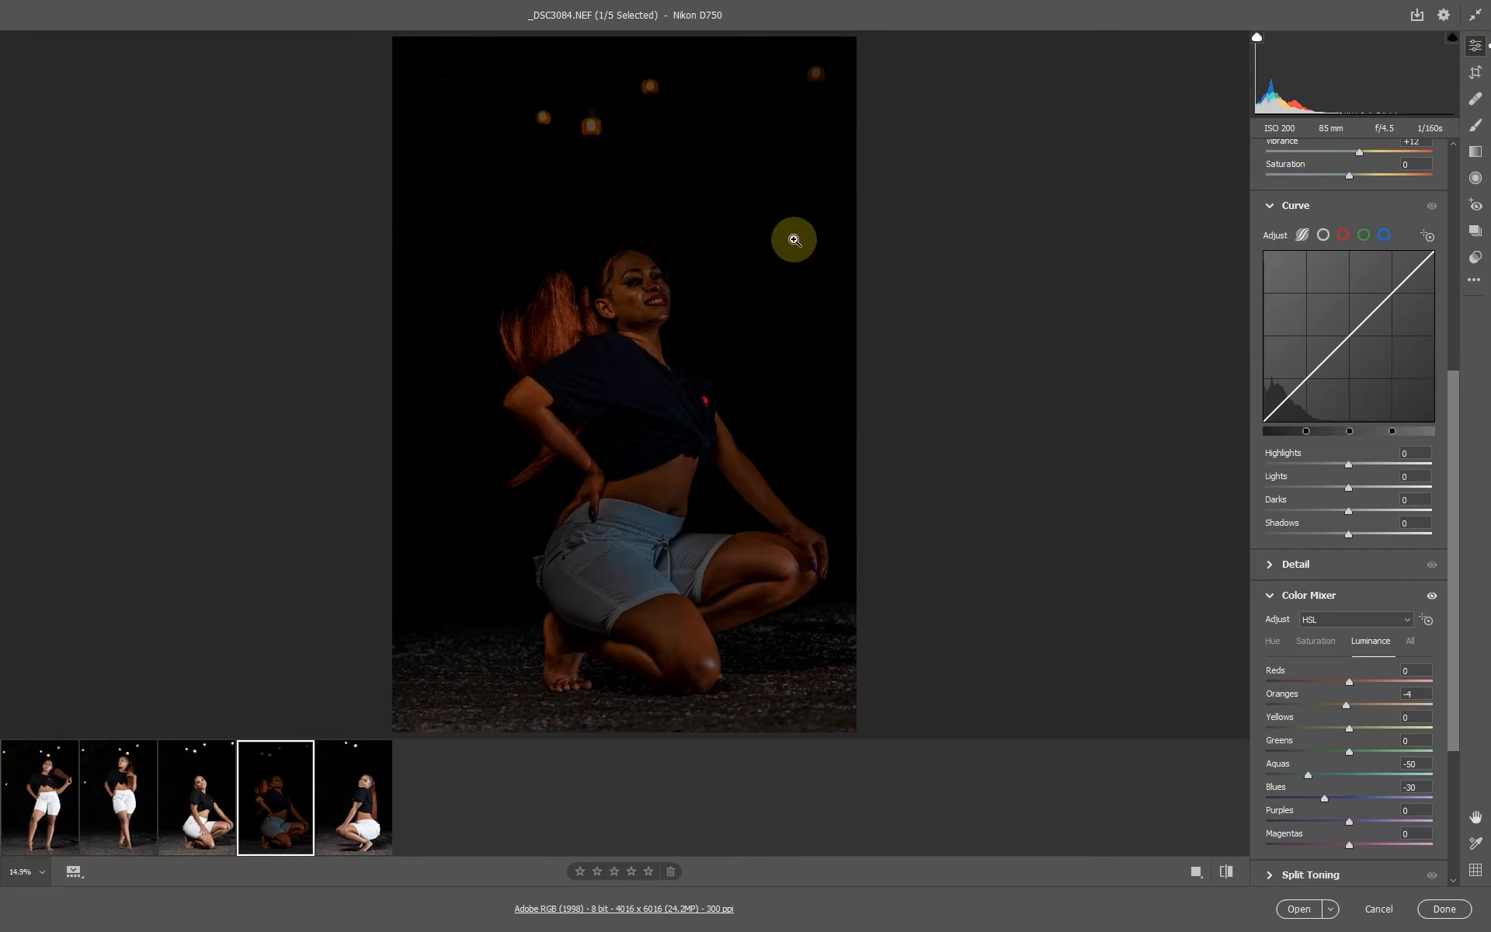
Zoom in to examine the face and review the Basic panel settings of the preset.
{"action": "left_click_drag", "start_coordinate": [629, 289], "coordinate": [794, 355]}
{"action": "left_click", "coordinate": [692, 319]}
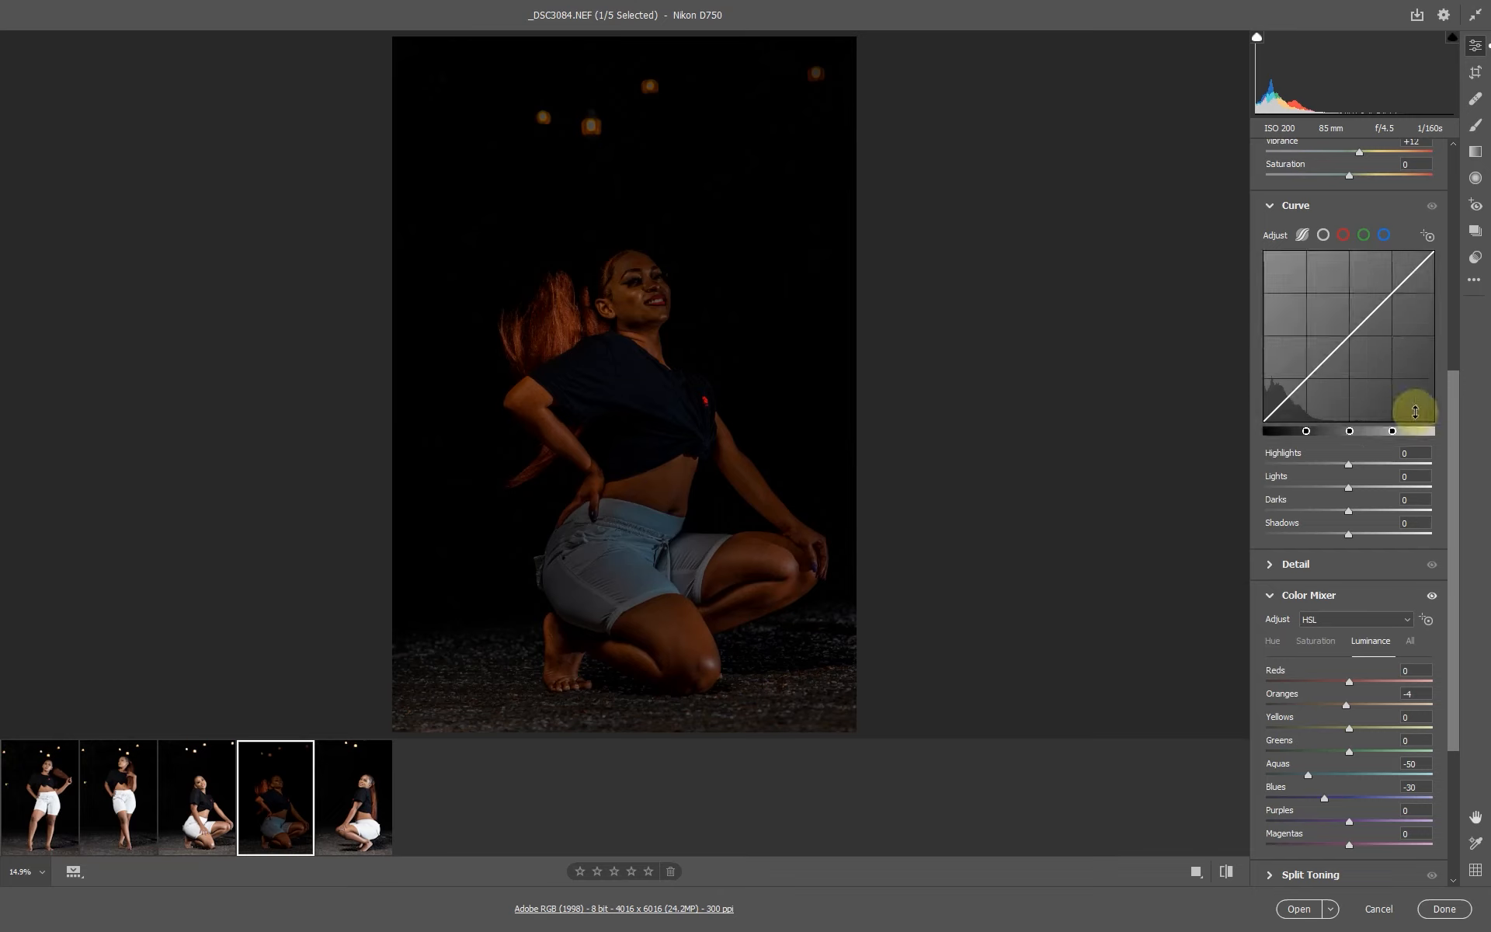
{"action": "left_click_drag", "start_coordinate": [1453, 401], "coordinate": [1455, 187]}
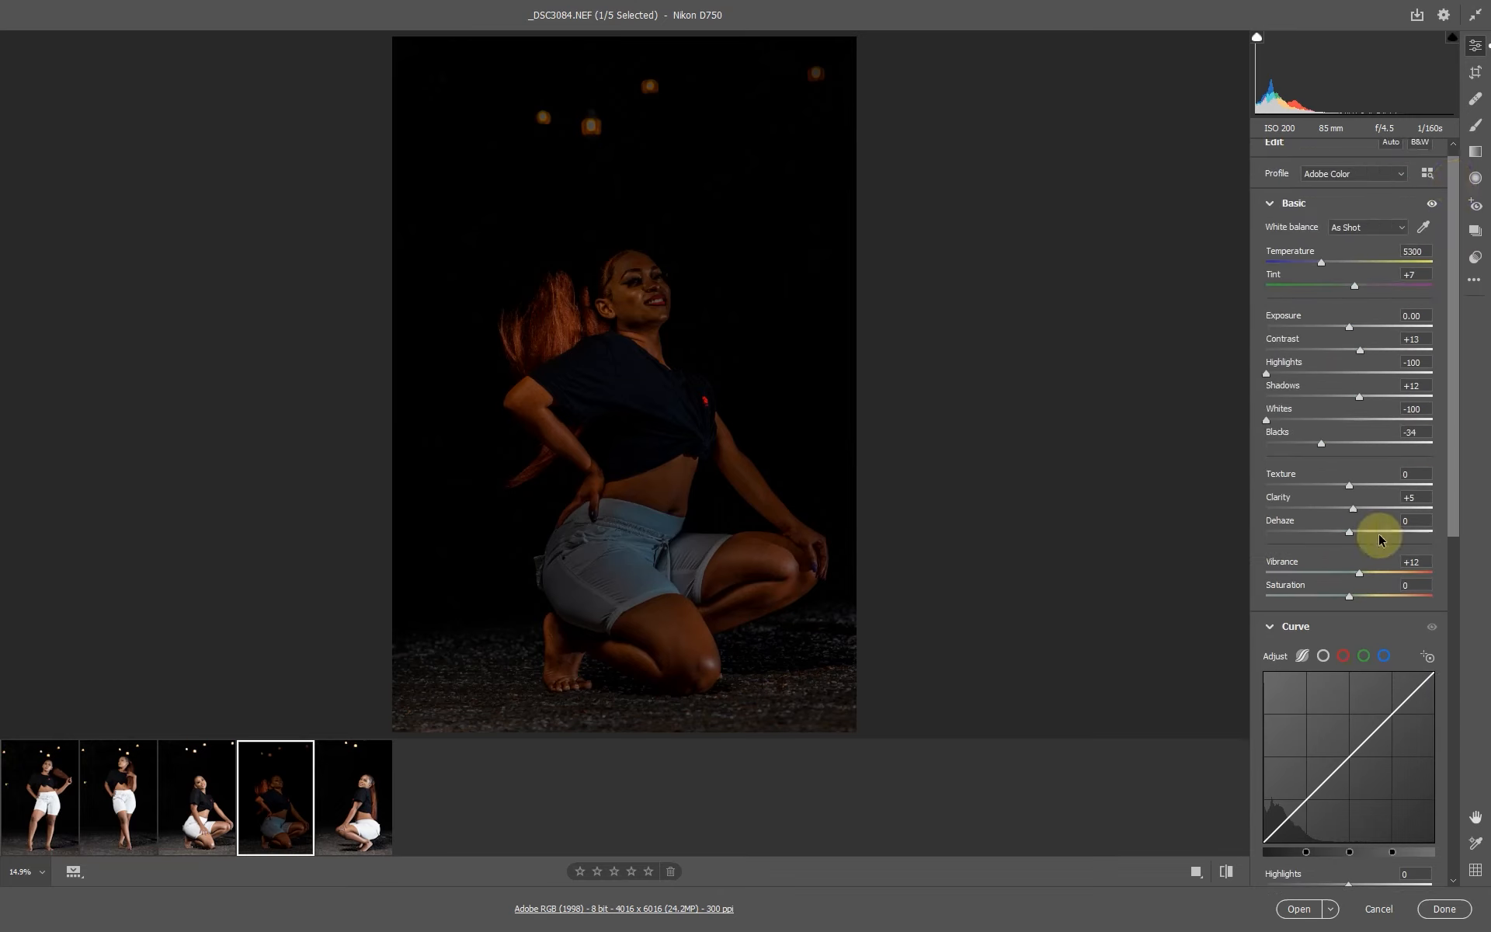
{"action": "left_click", "coordinate": [653, 298]}
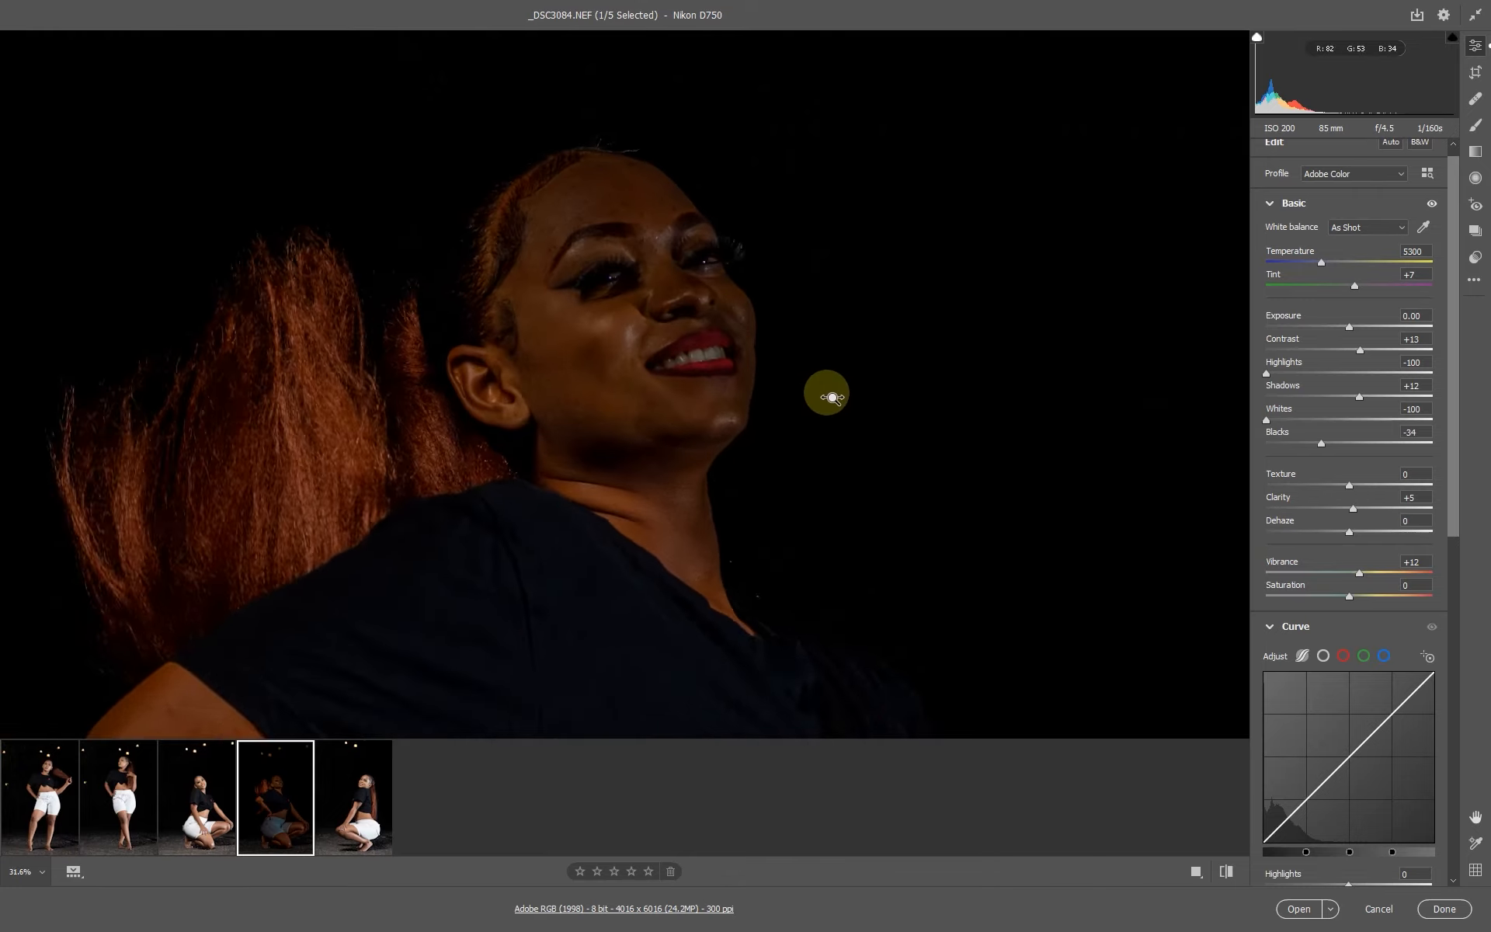
{"action": "left_click", "coordinate": [662, 320]}
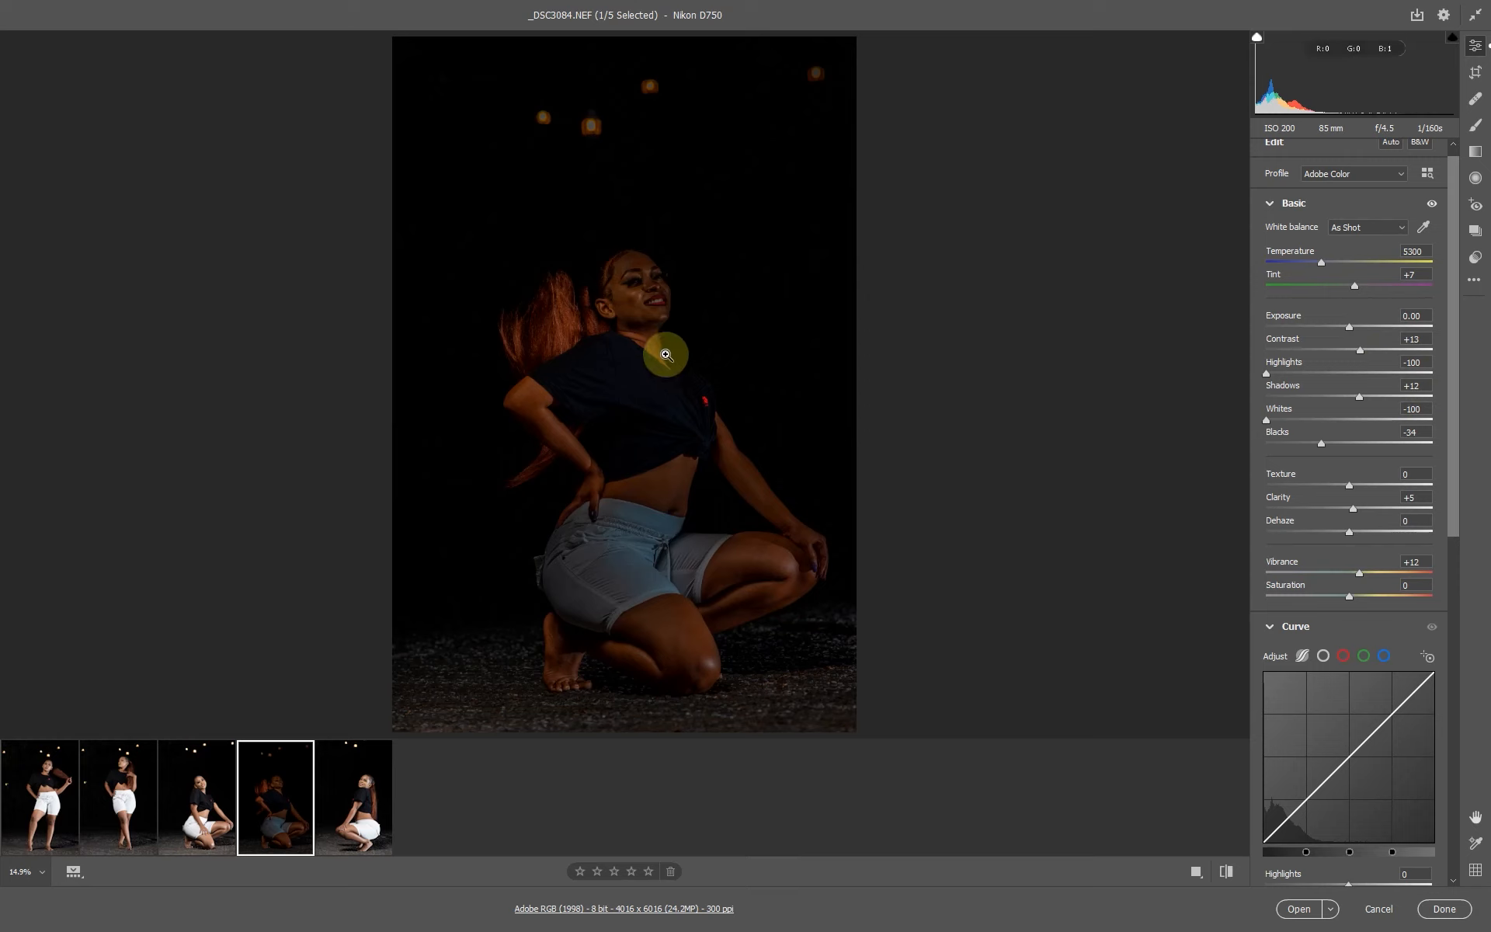
{"action": "left_click", "coordinate": [668, 311]}
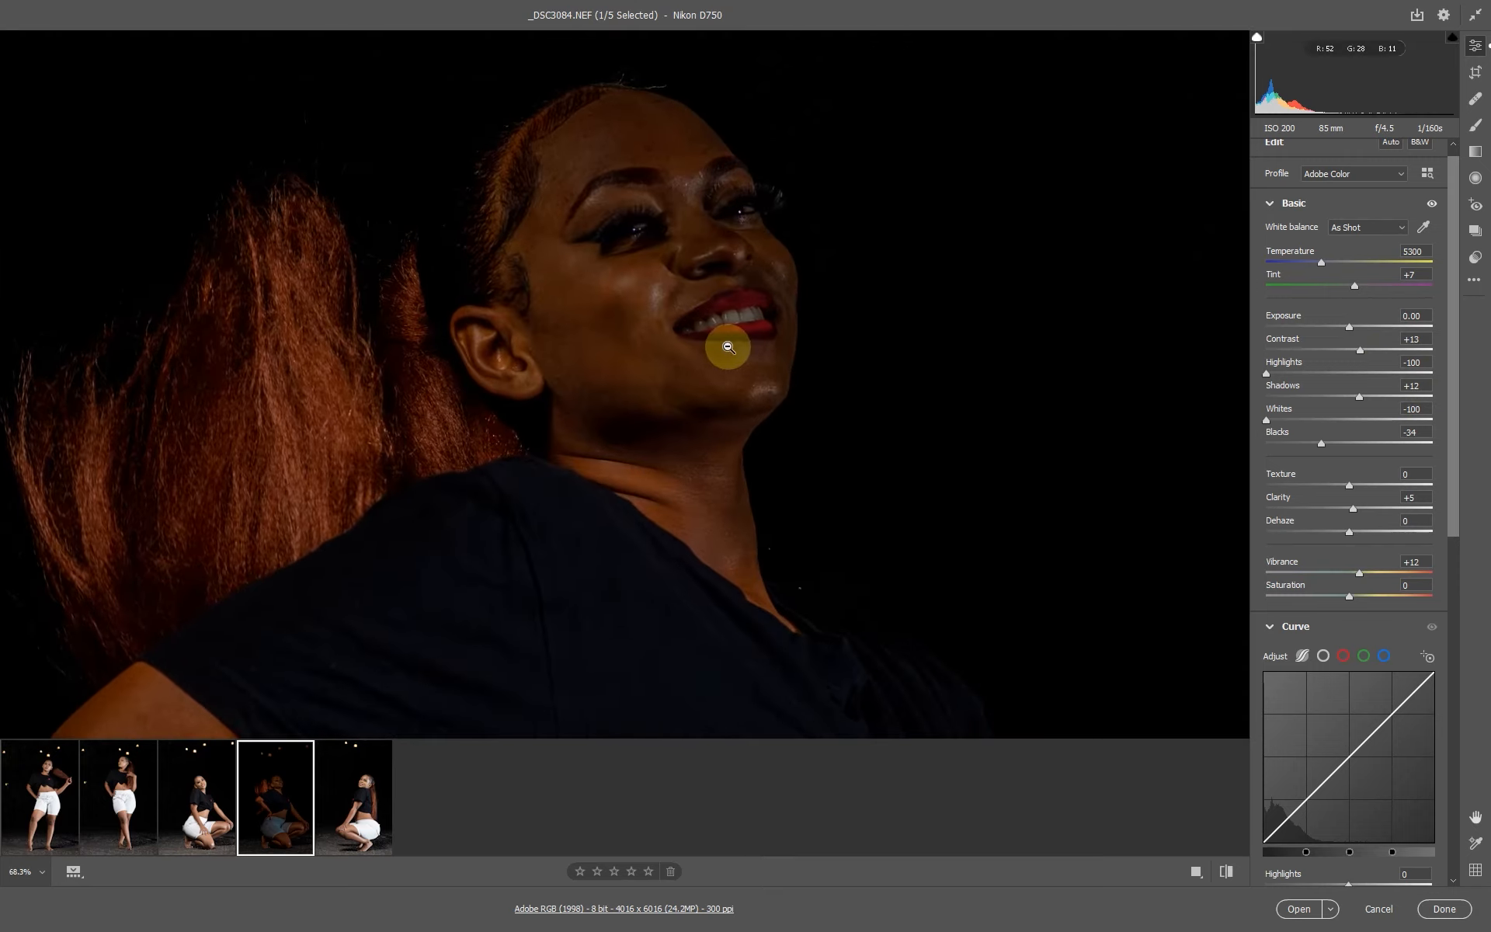
{"action": "left_click", "coordinate": [717, 344], "text": "alt"}
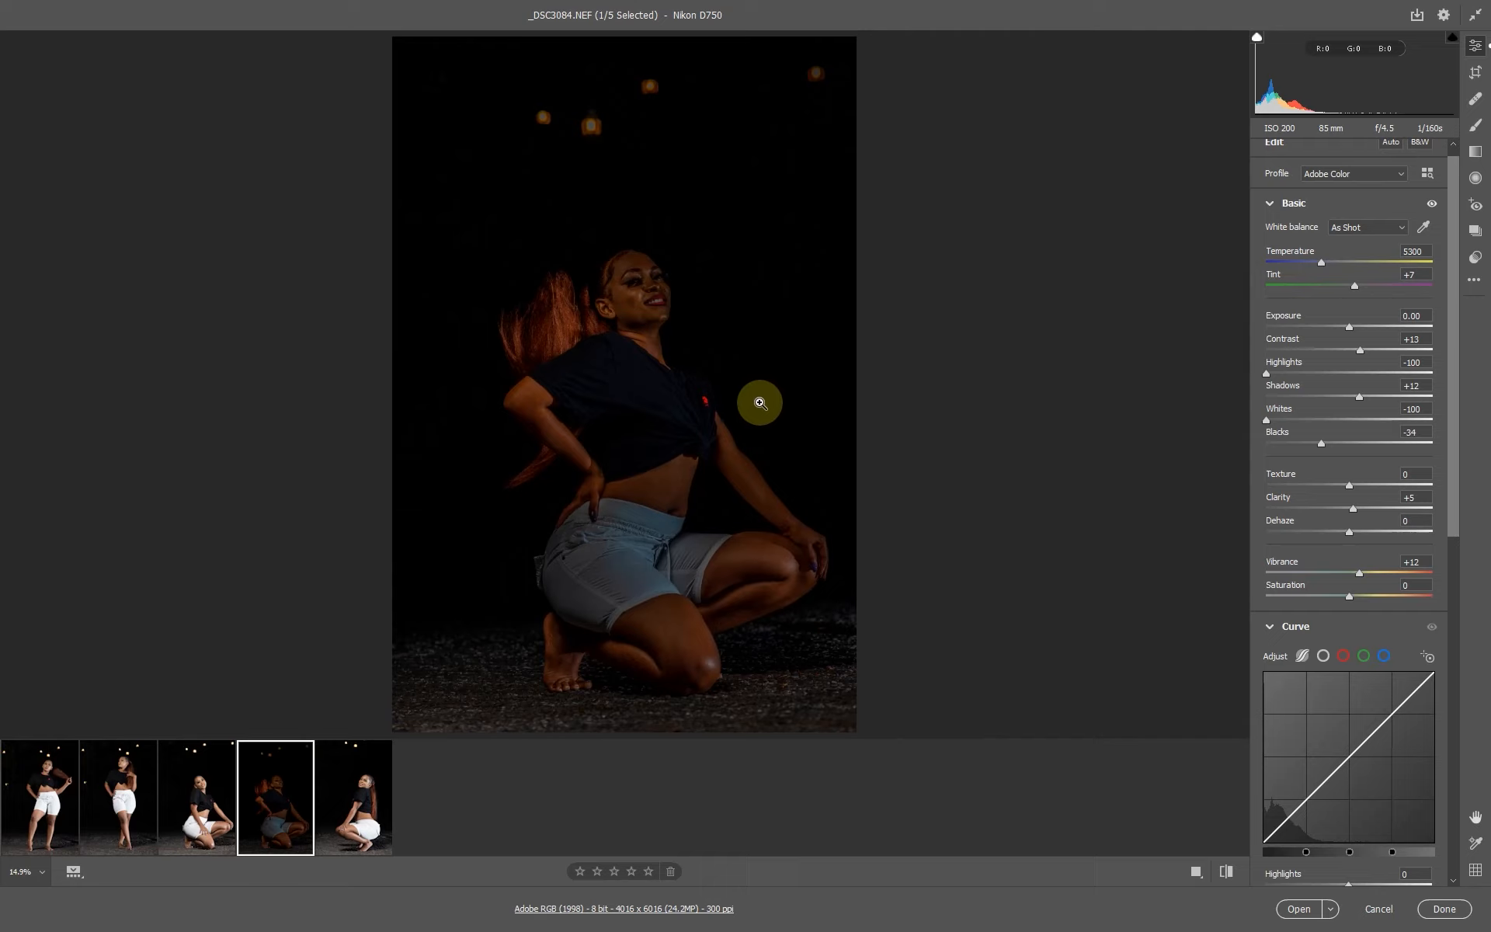
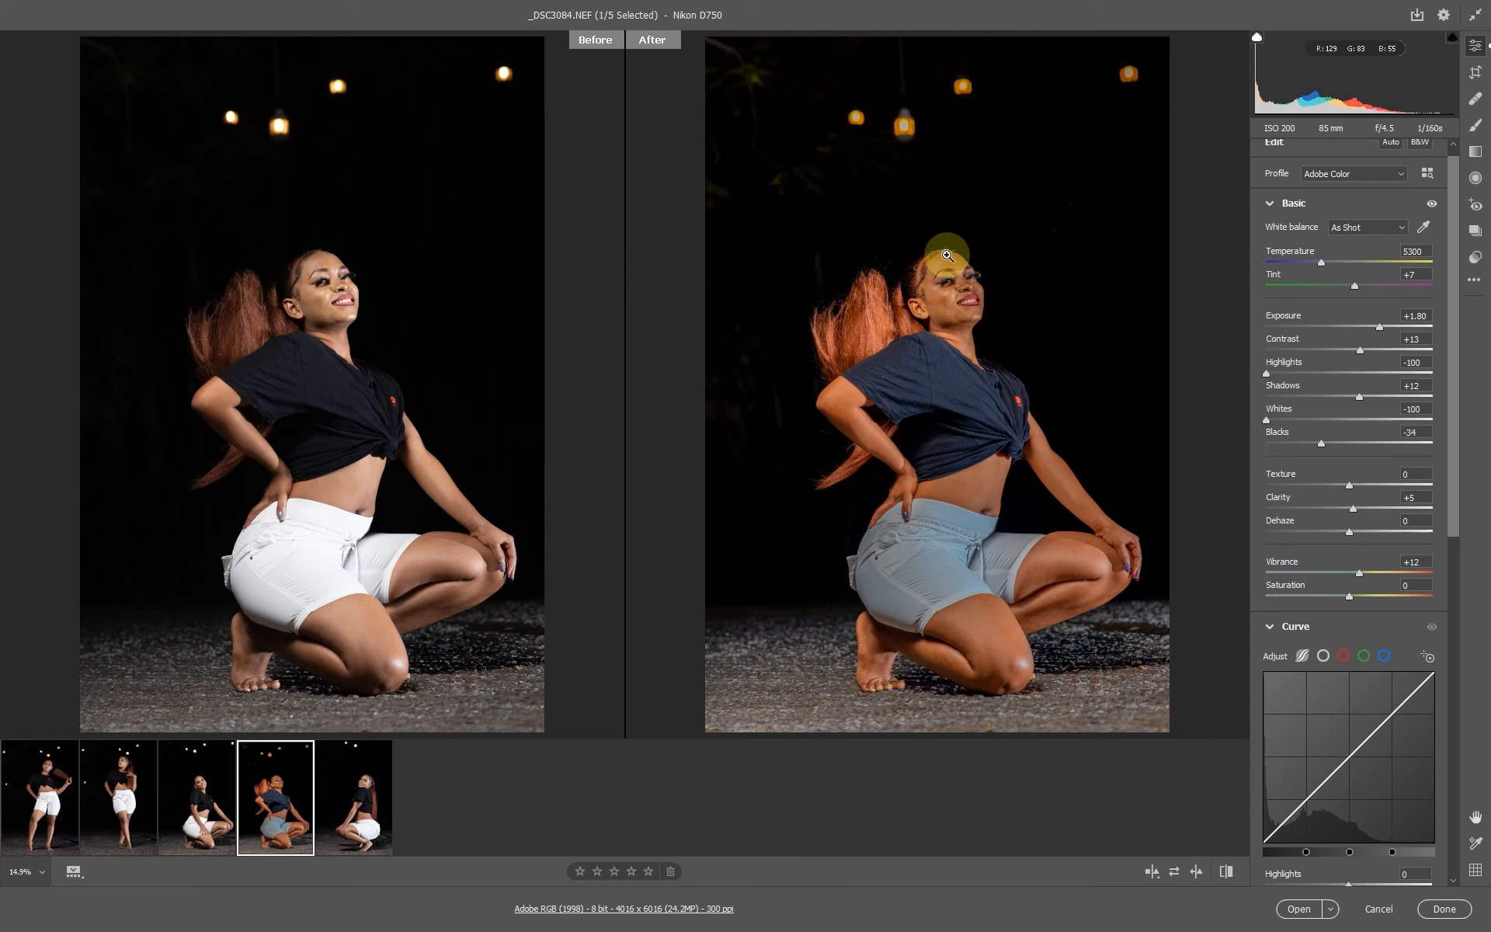
Copy the edit settings of the _DSC3084 photo using the Default subset.
{"action": "right_click", "coordinate": [948, 256]}
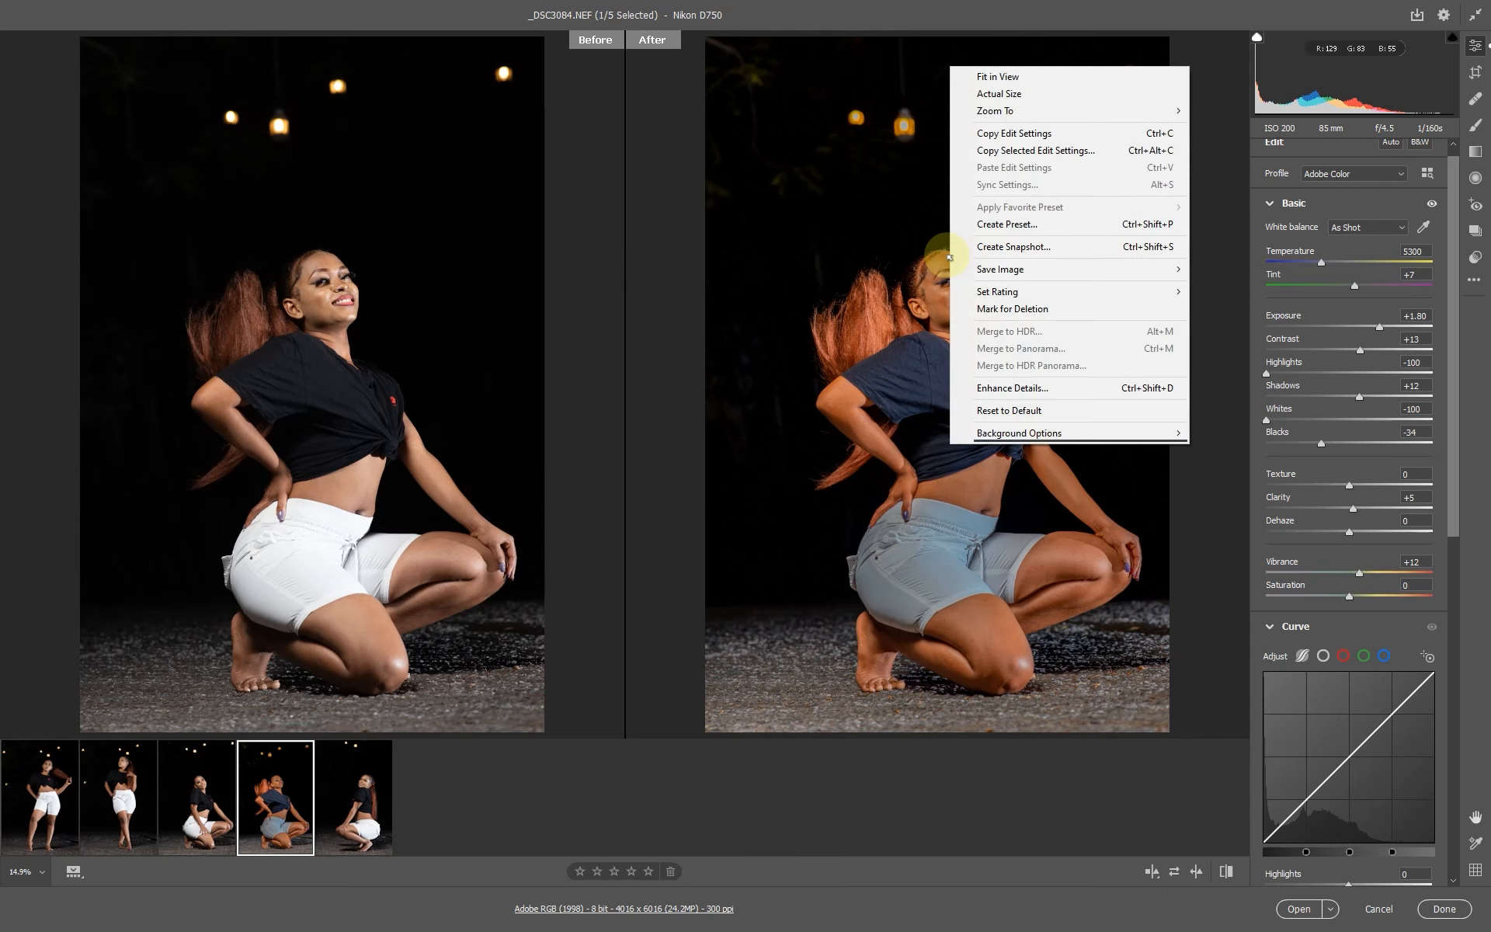
{"action": "left_click", "coordinate": [1014, 151]}
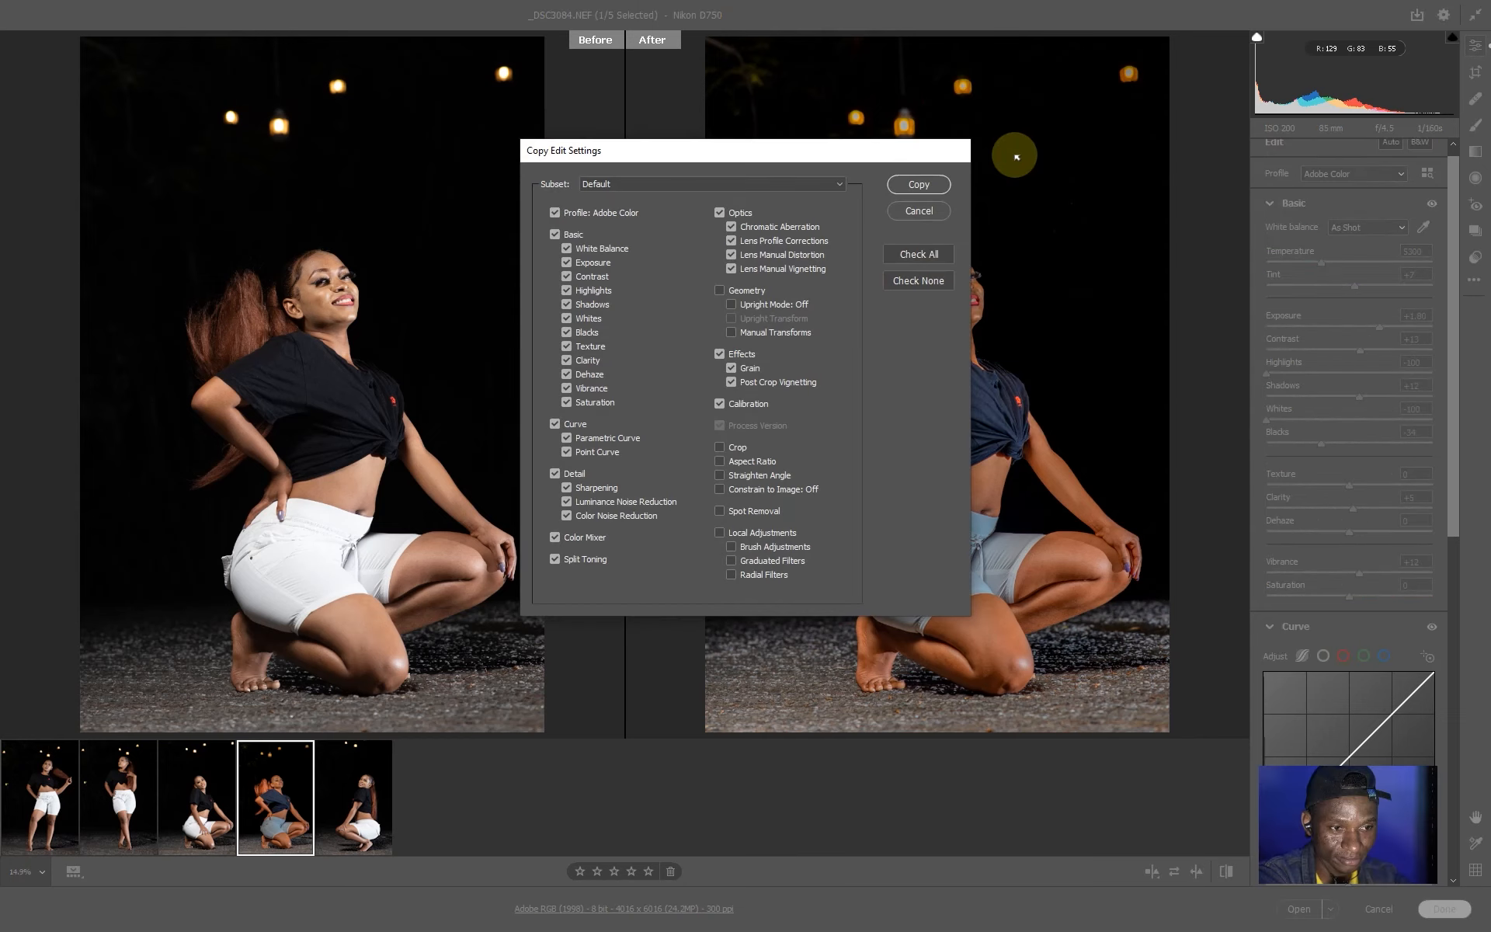
{"action": "left_click", "coordinate": [919, 186]}
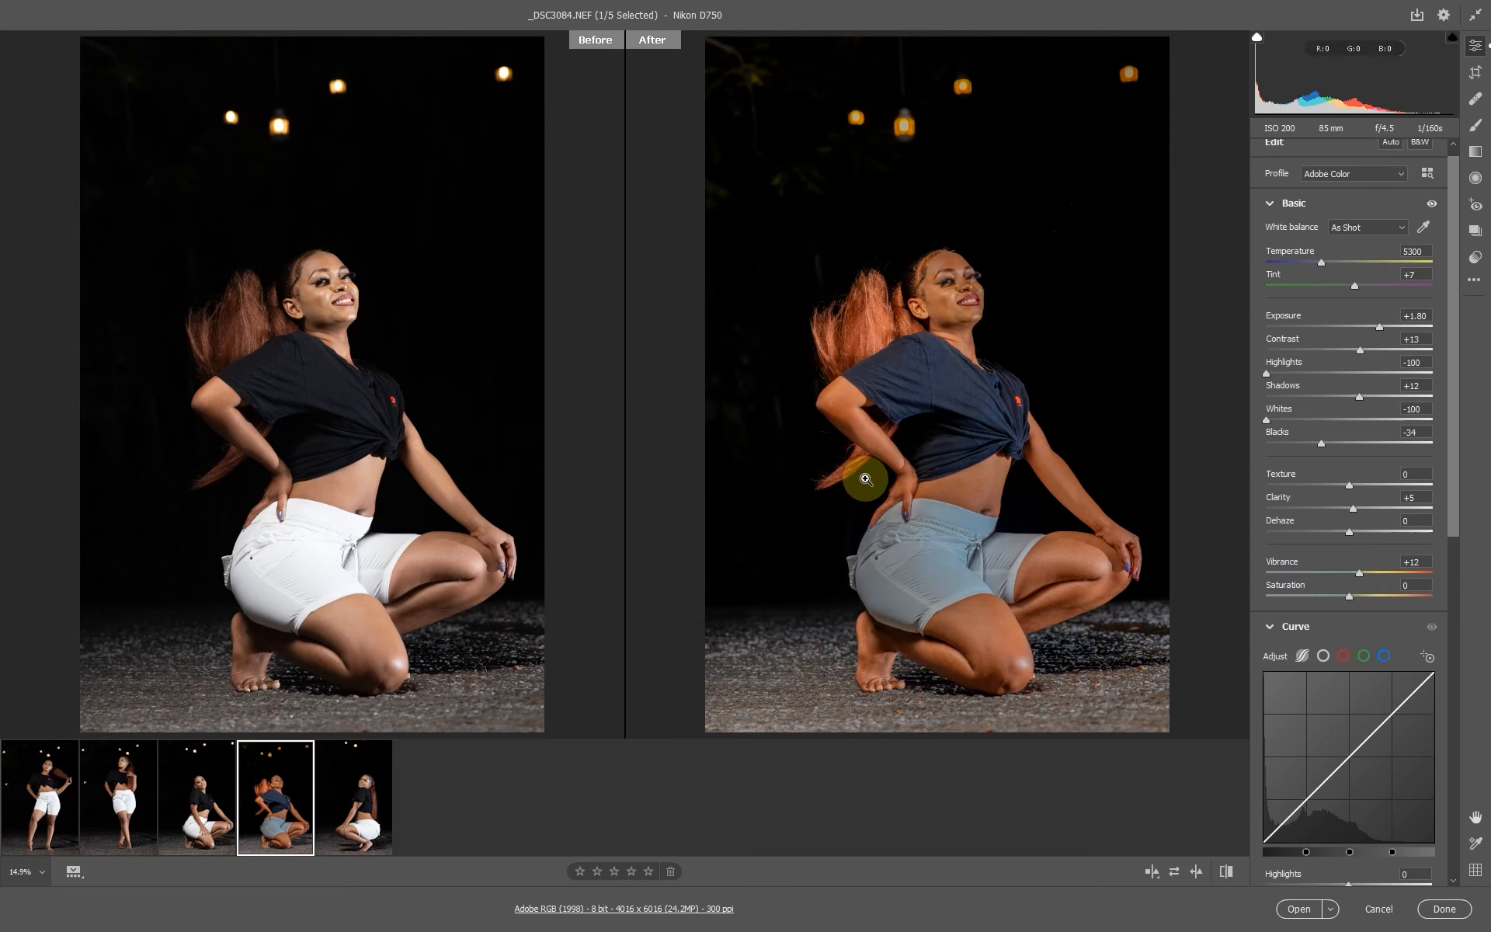
Select the _DSC3086 photo and paste the copied edit settings onto it.
{"action": "left_click", "coordinate": [963, 340]}
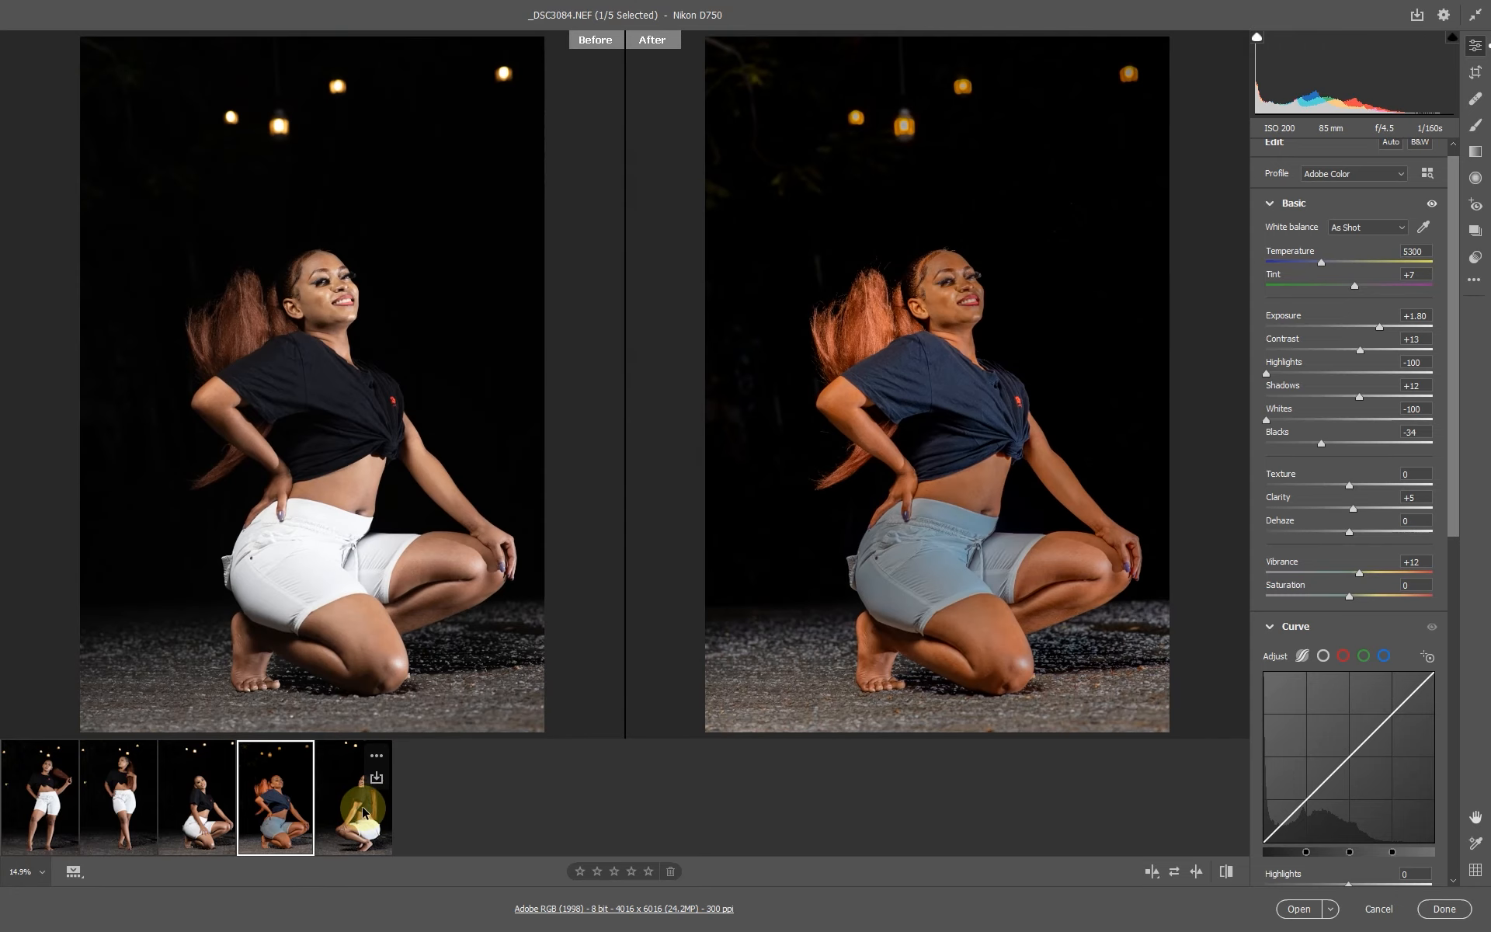
{"action": "left_click", "coordinate": [363, 813]}
{"action": "left_click", "coordinate": [197, 811]}
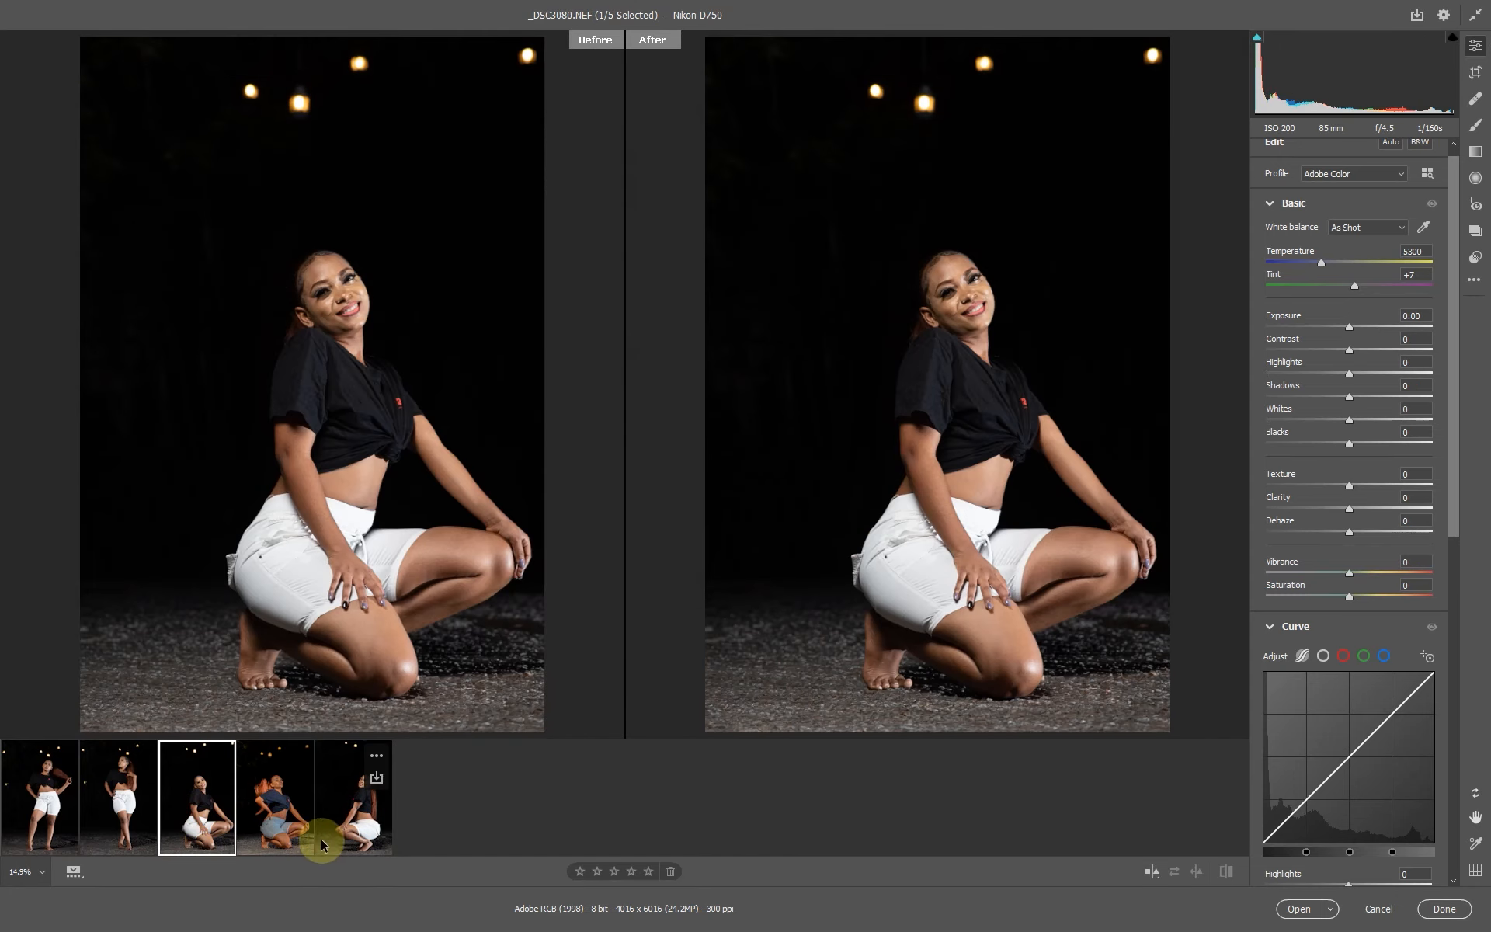
{"action": "left_click", "coordinate": [343, 817]}
{"action": "left_click", "coordinate": [182, 804]}
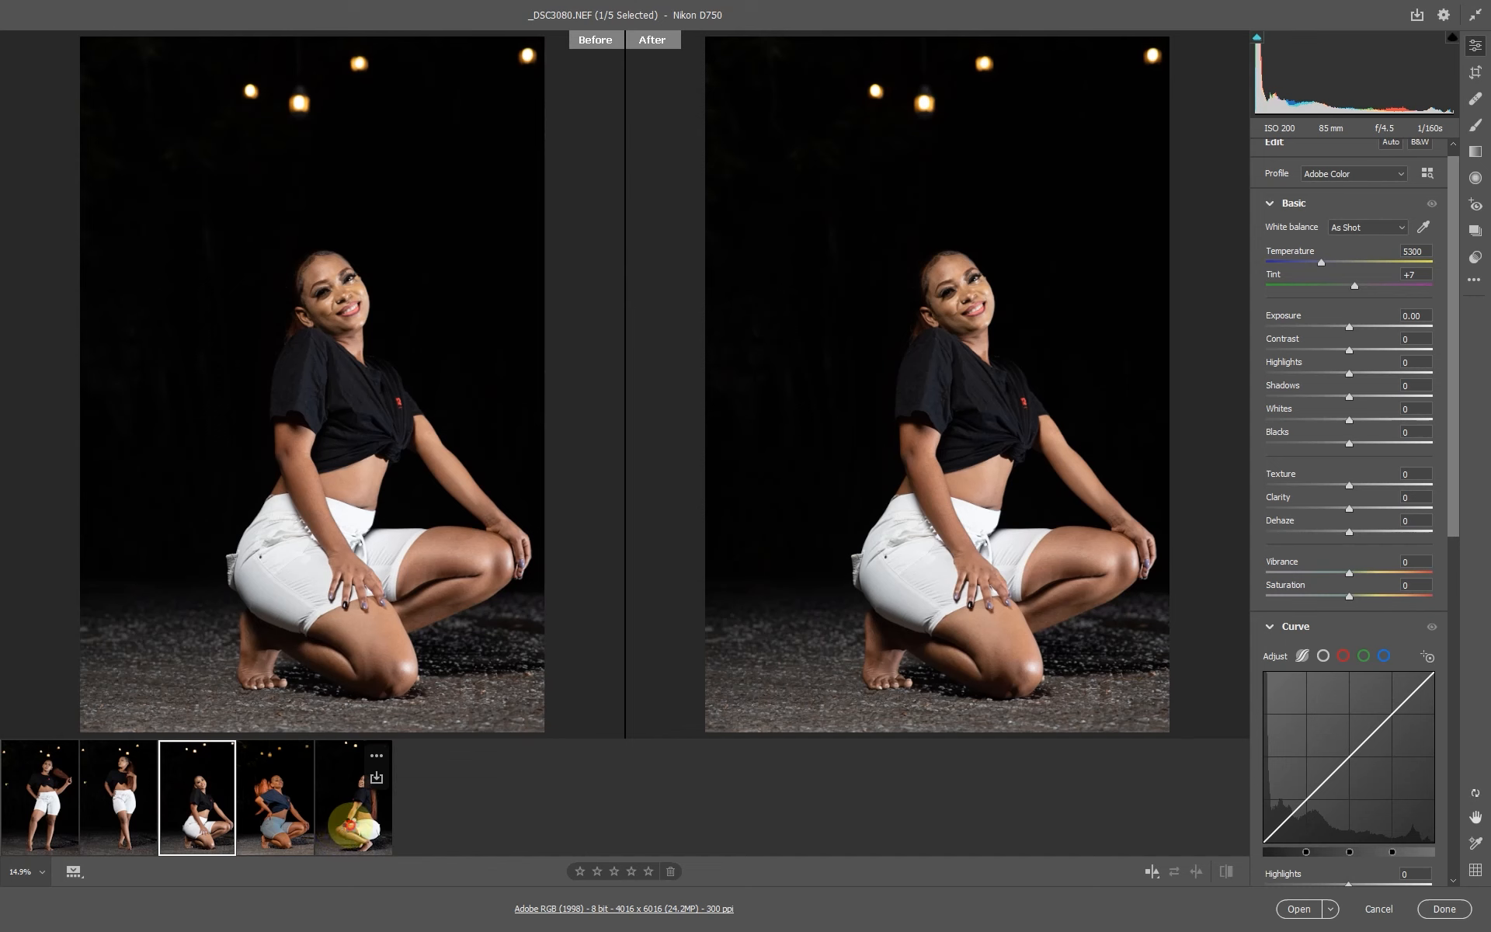
{"action": "left_click", "coordinate": [350, 804]}
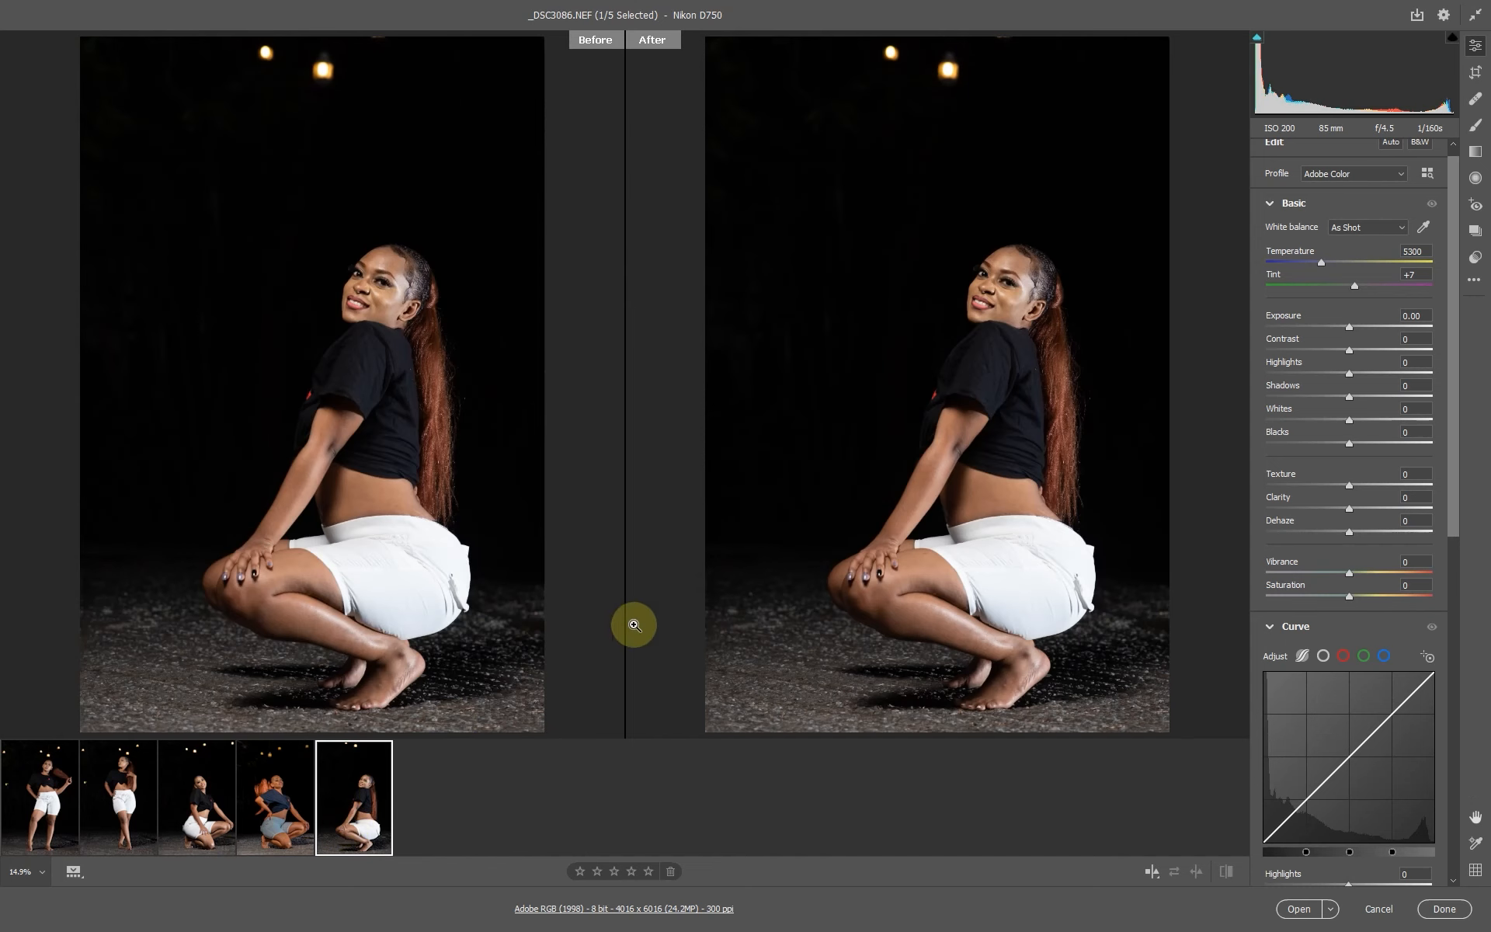
{"action": "right_click", "coordinate": [881, 184]}
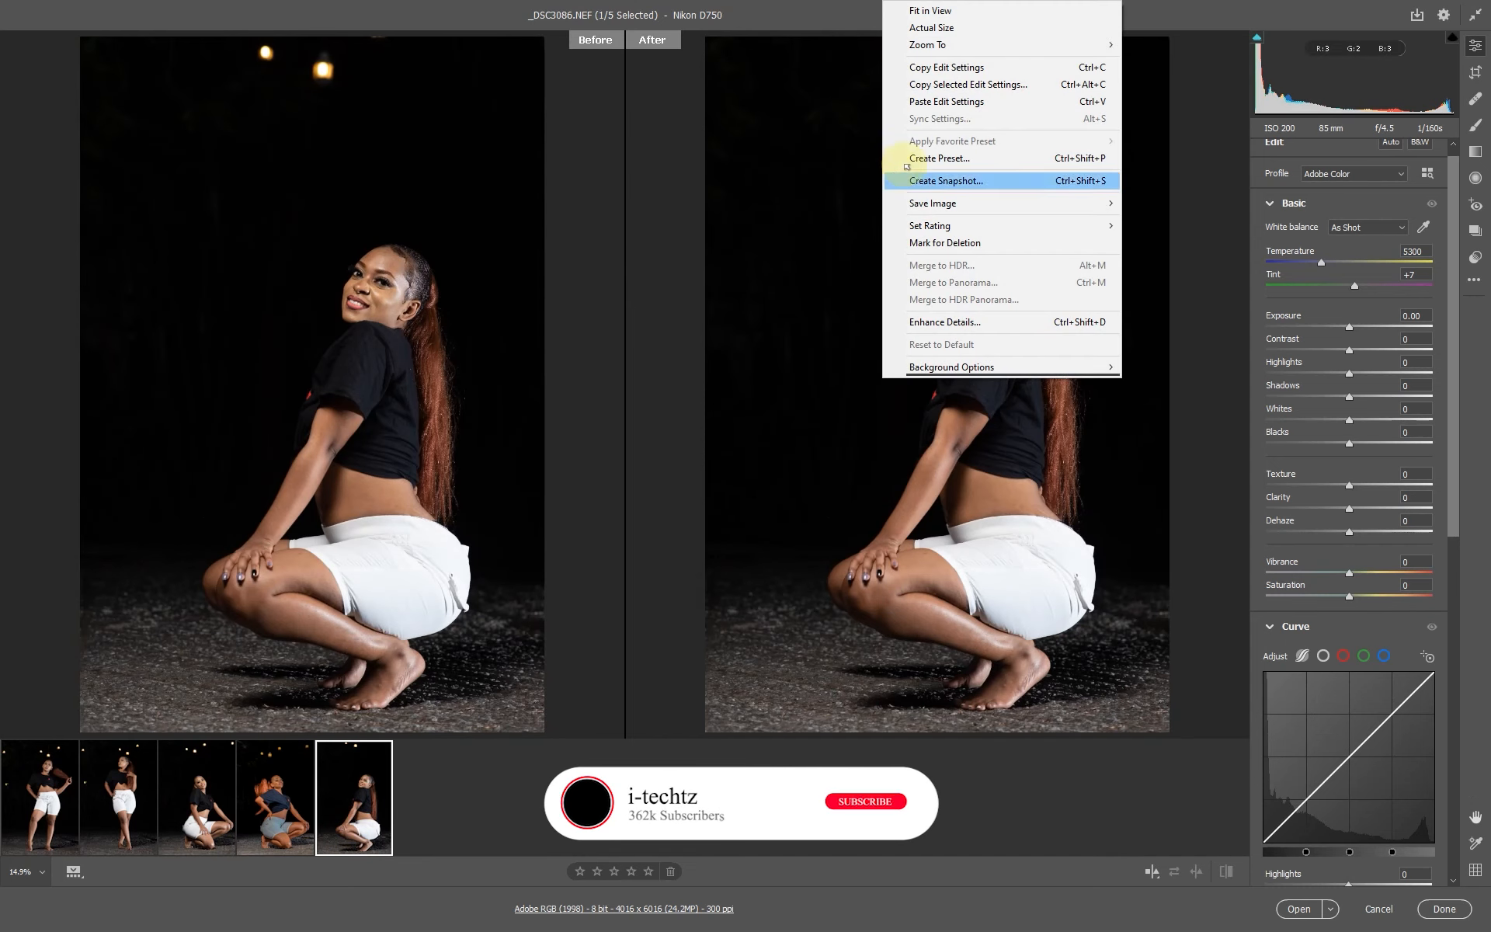
{"action": "left_click", "coordinate": [935, 104]}
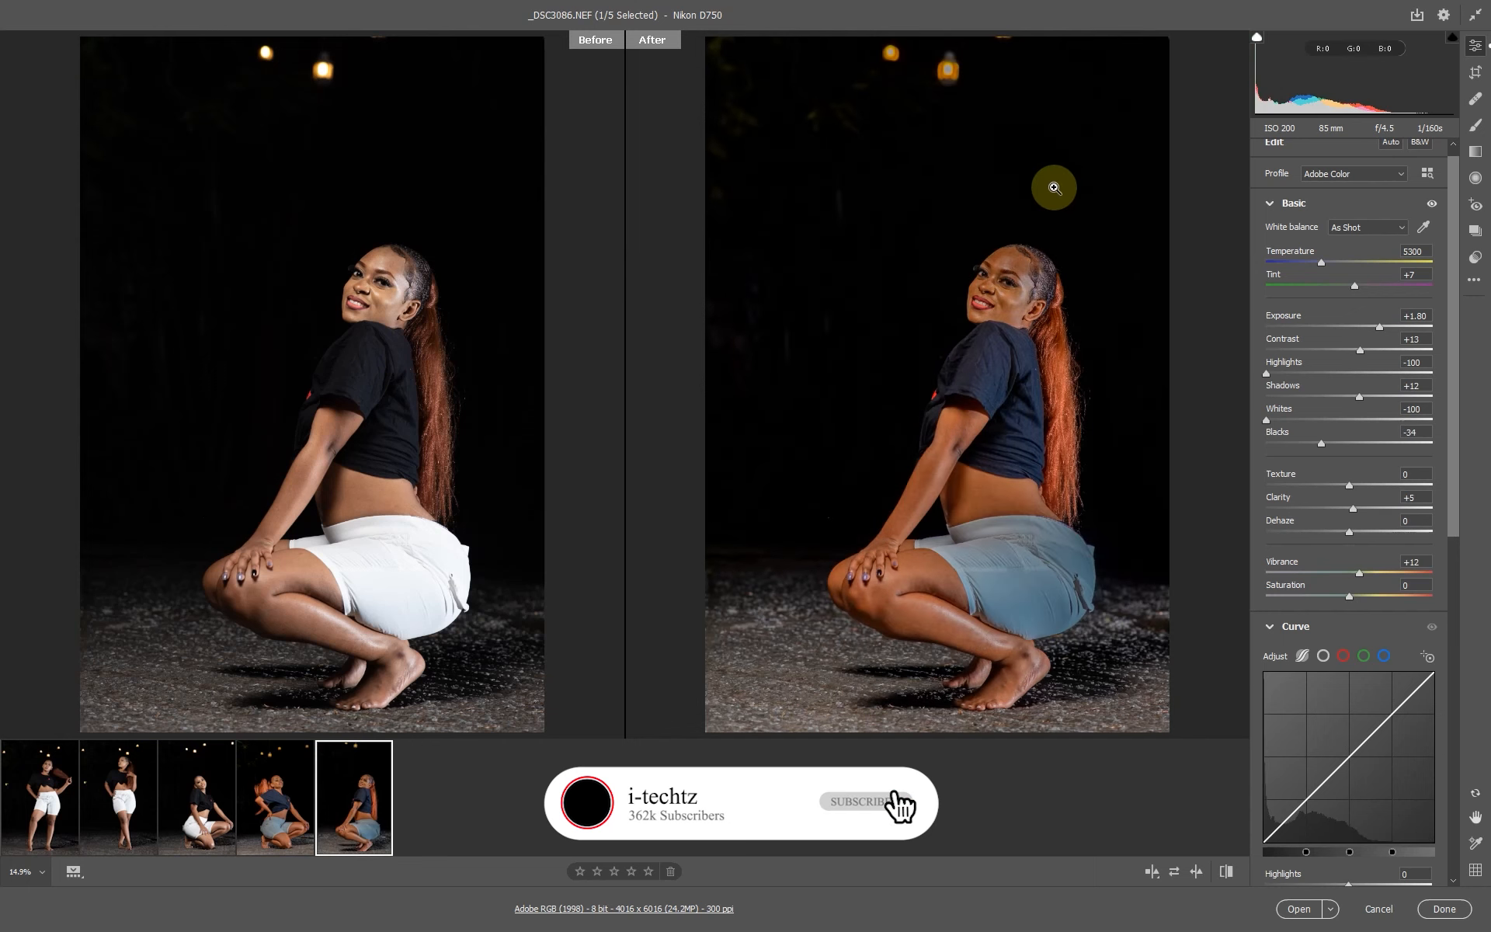
Raise the Shadows on _DSC3086 to +36 while checking the face up close.
{"action": "left_click_drag", "start_coordinate": [1039, 296], "coordinate": [1074, 352]}
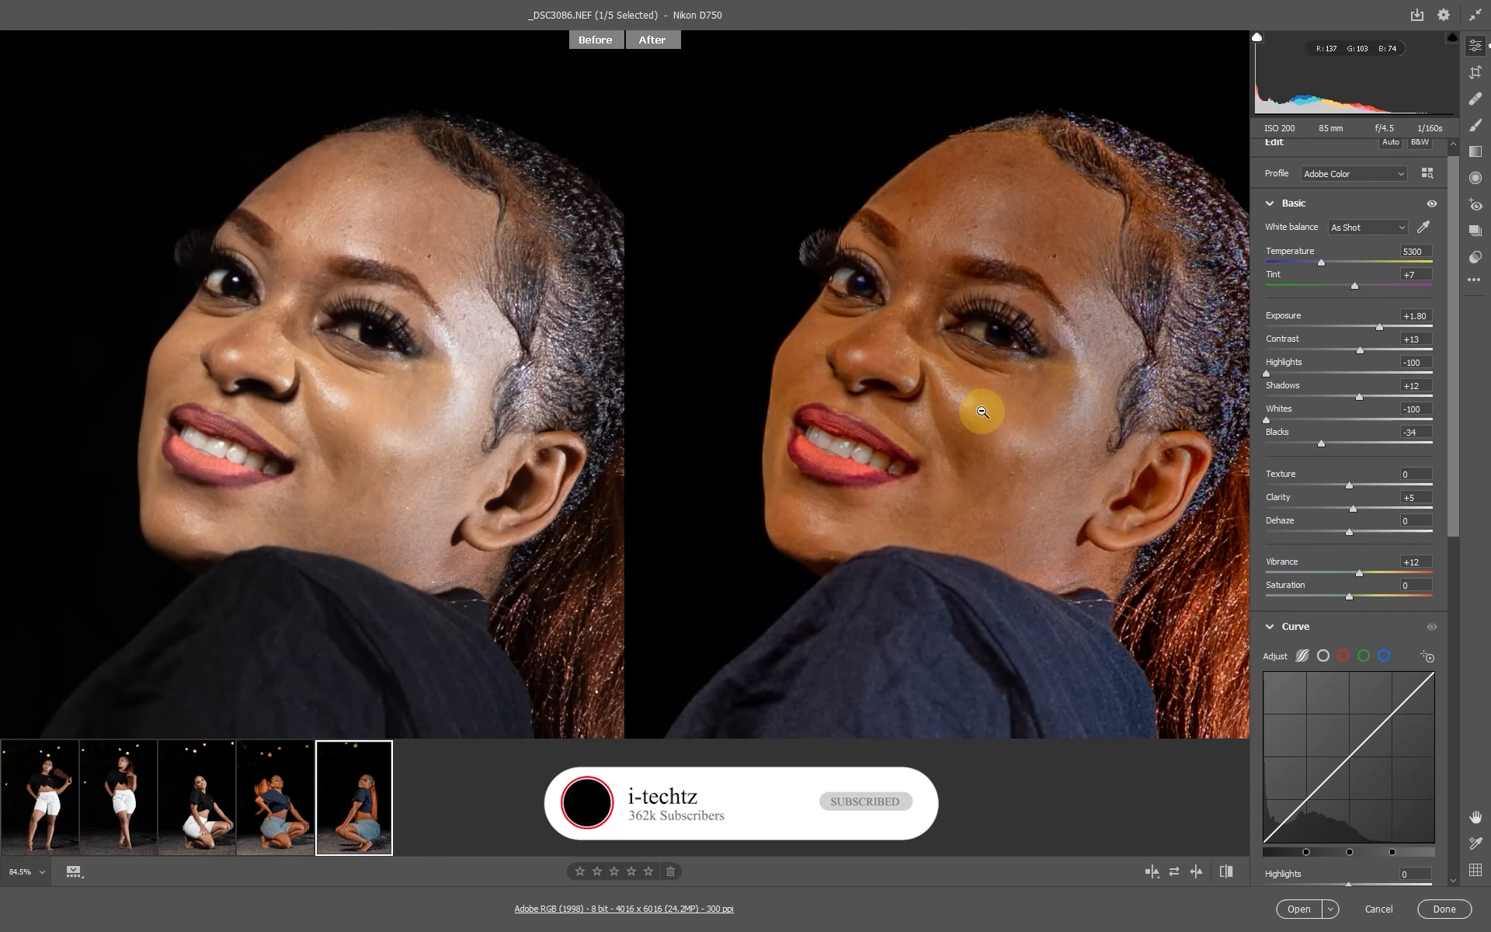
{"action": "left_click", "coordinate": [991, 403], "text": "alt"}
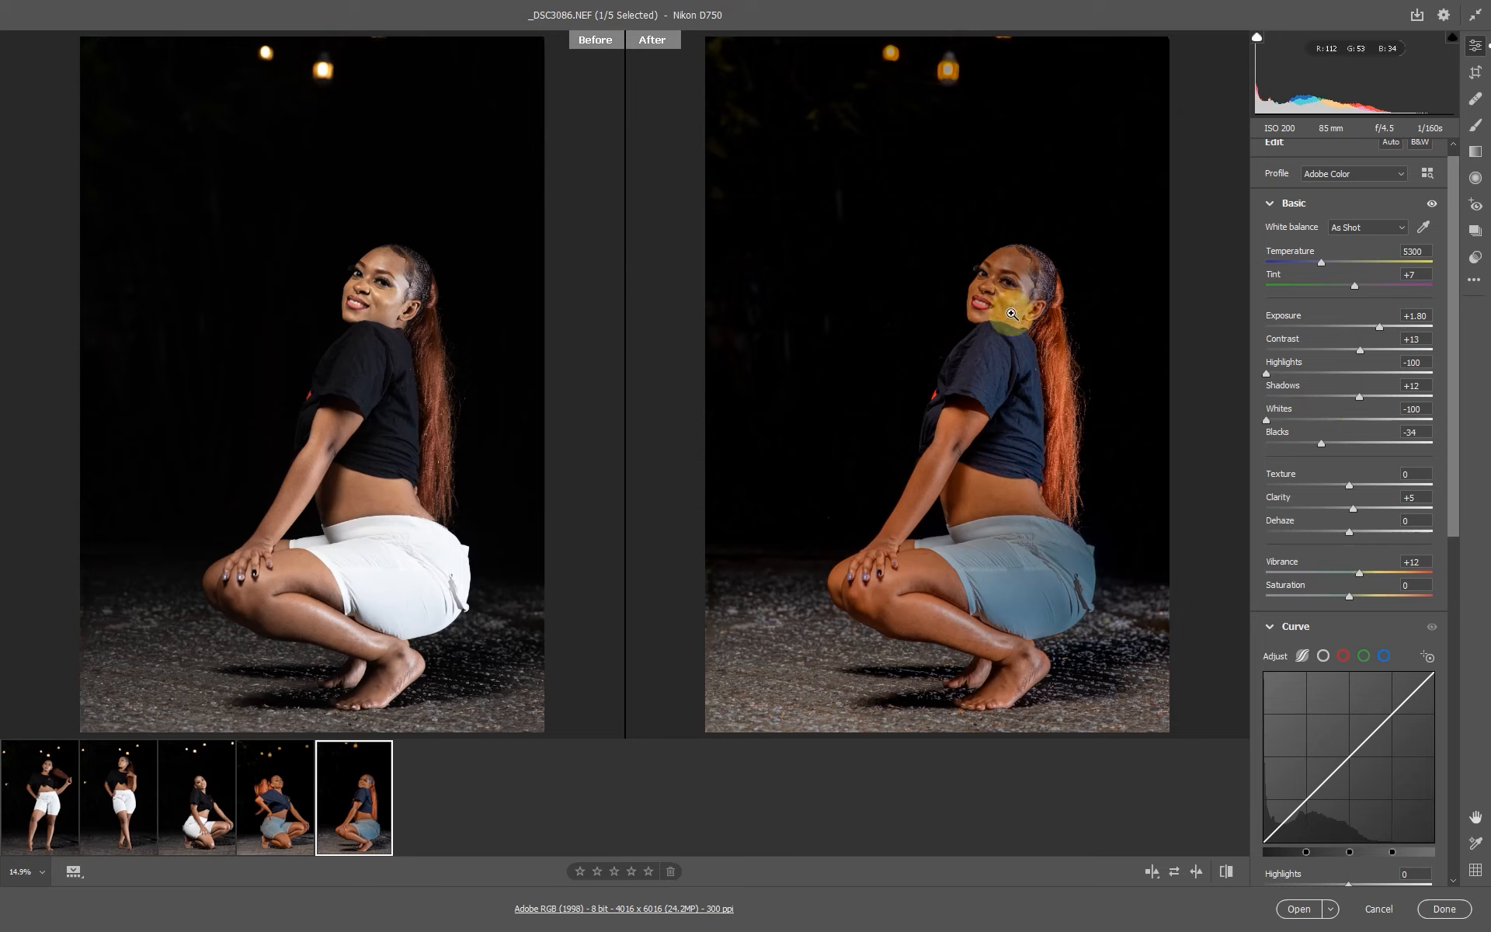
{"action": "left_click_drag", "start_coordinate": [1000, 286], "coordinate": [987, 340]}
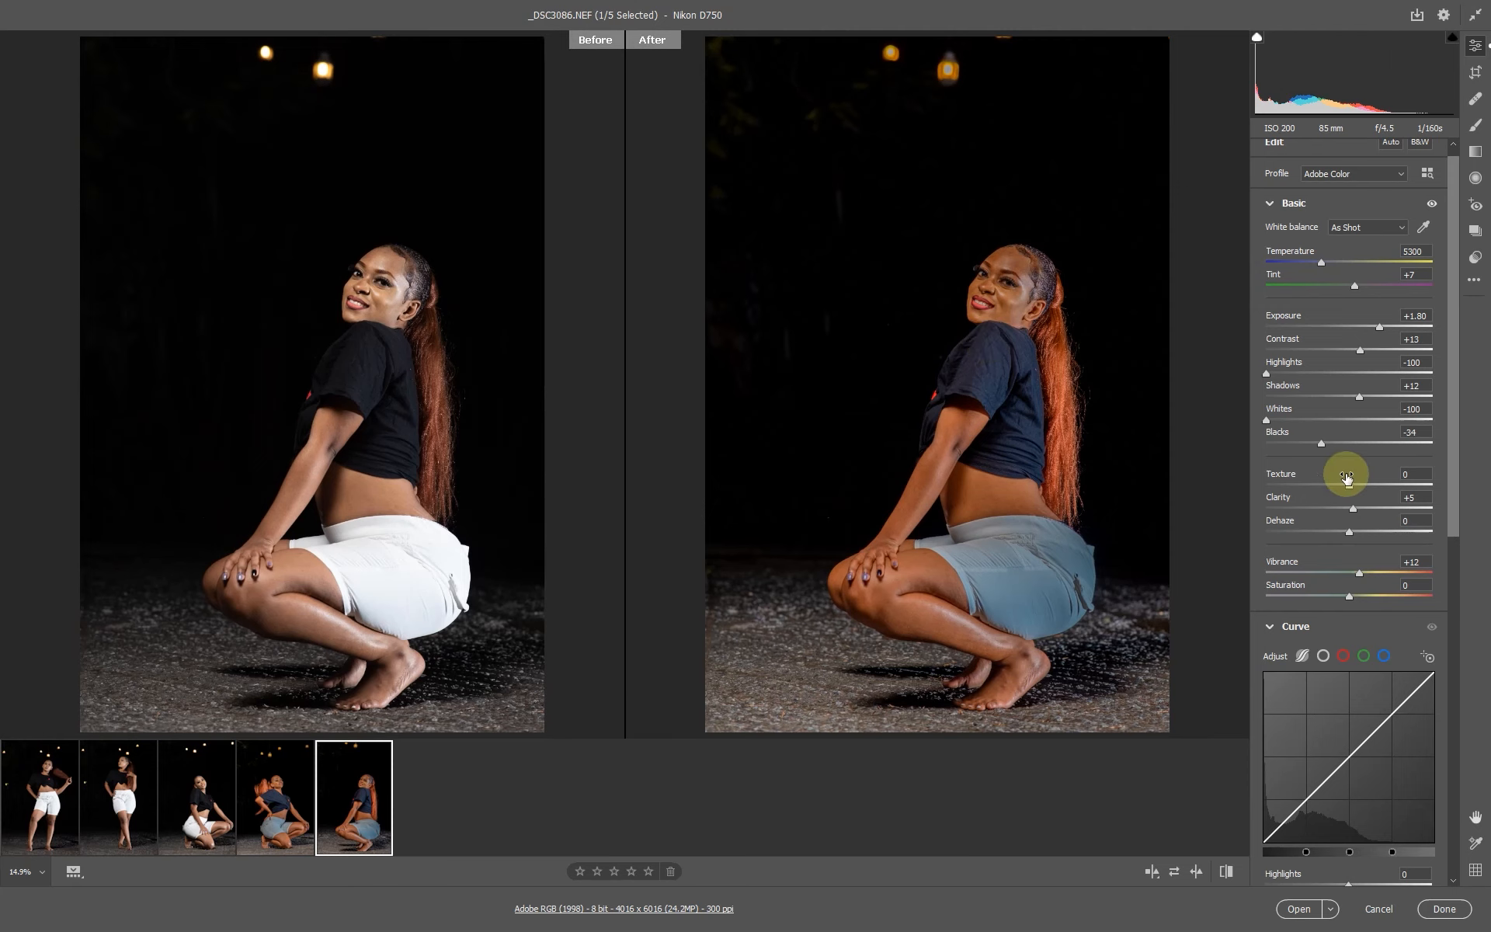
{"action": "left_click", "coordinate": [1018, 288]}
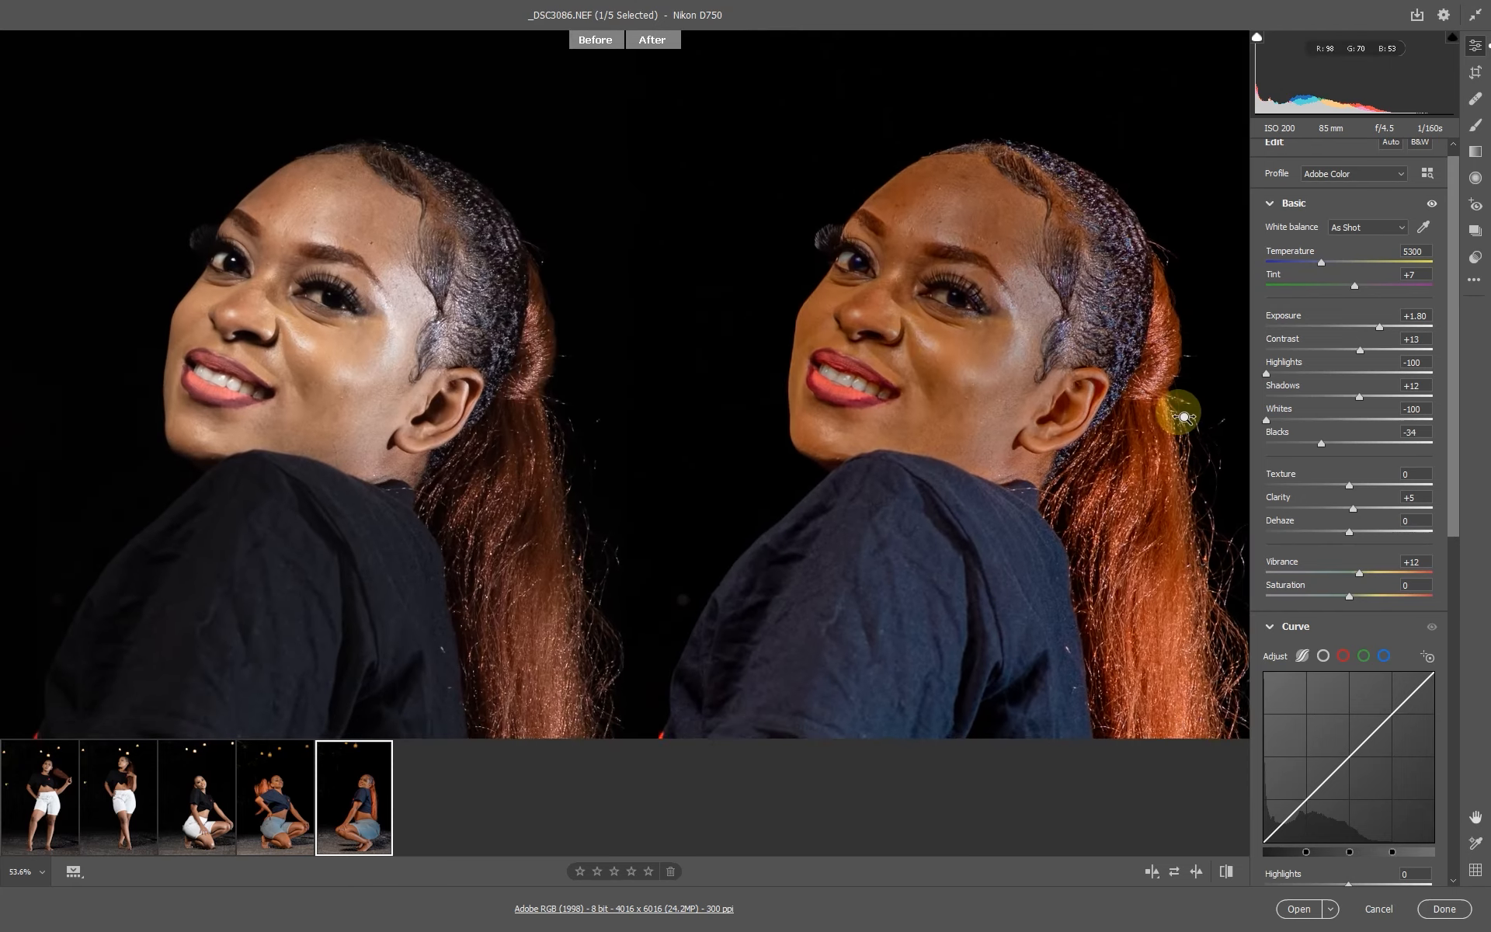
{"action": "left_click", "coordinate": [871, 334]}
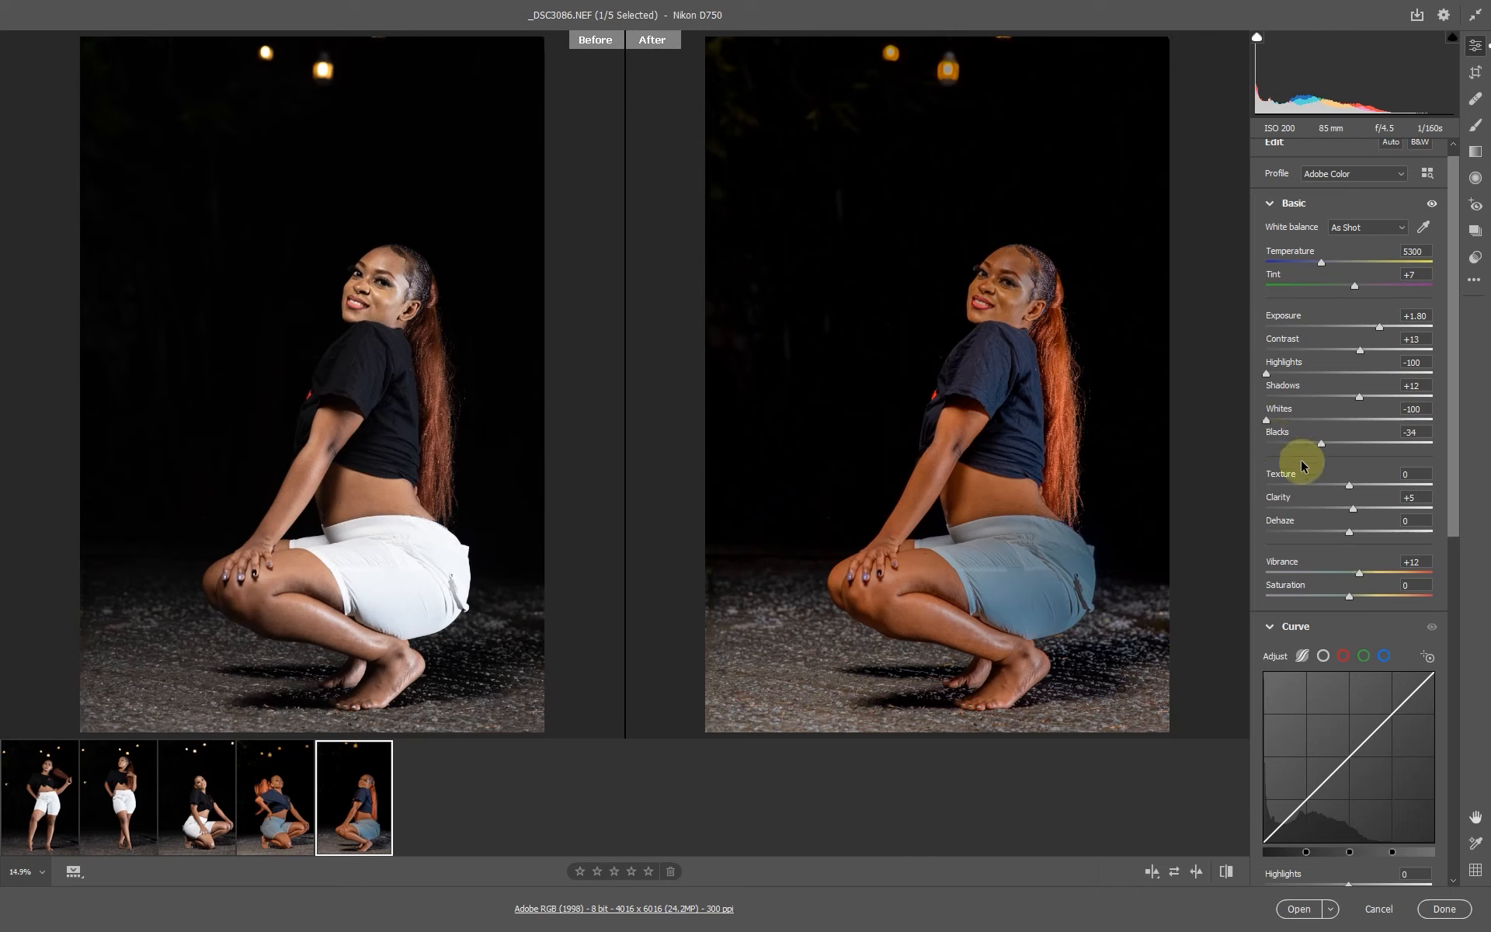
{"action": "left_click", "coordinate": [1359, 397]}
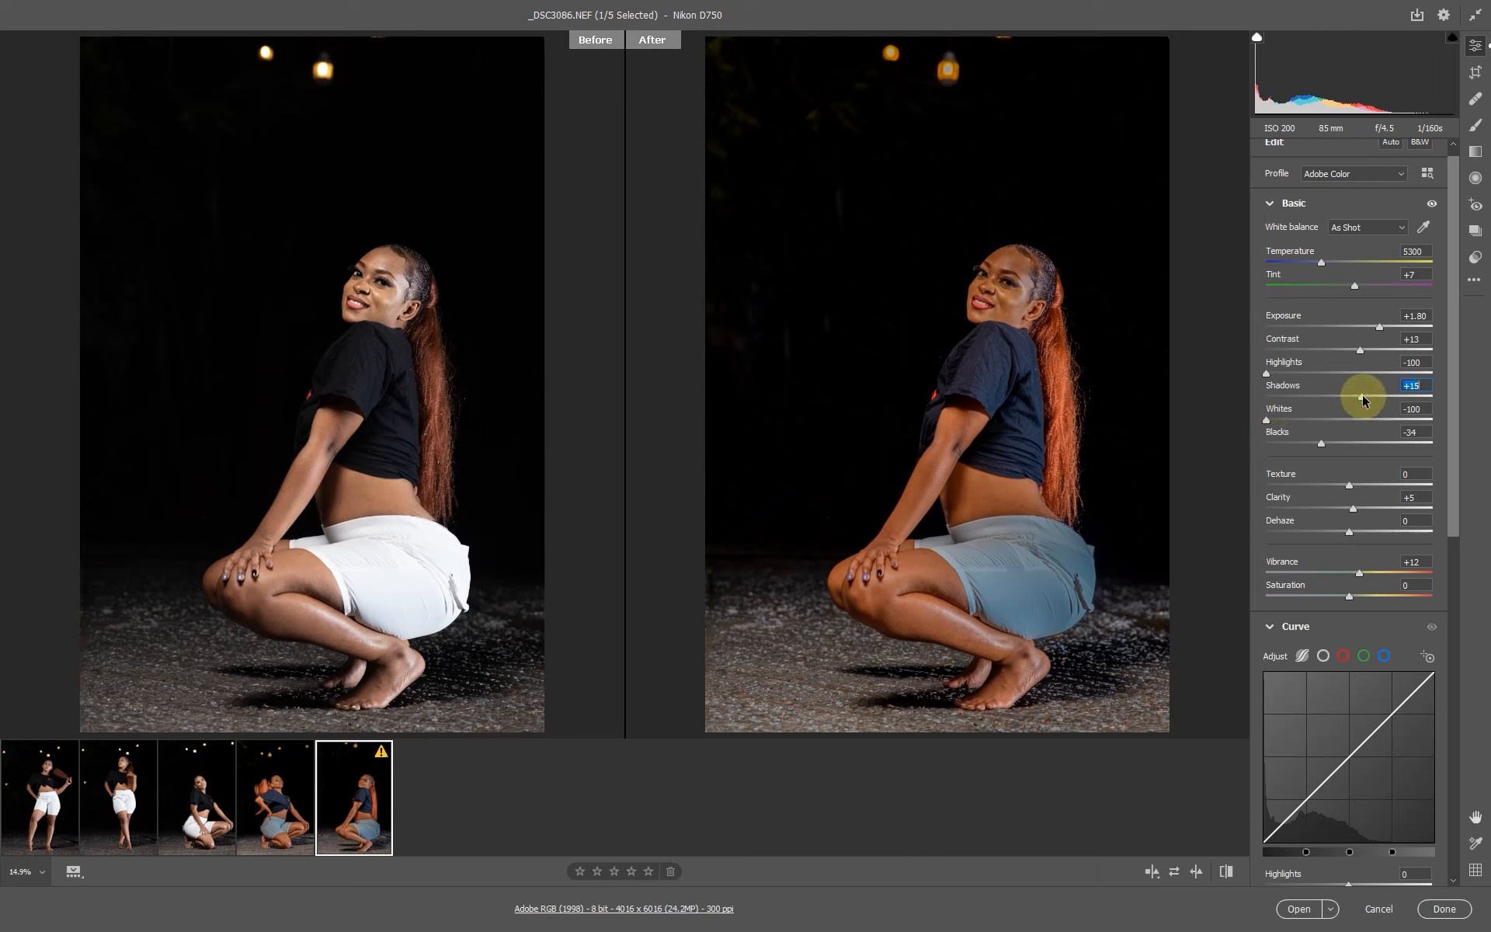
{"action": "left_click_drag", "start_coordinate": [1365, 398], "coordinate": [1371, 399]}
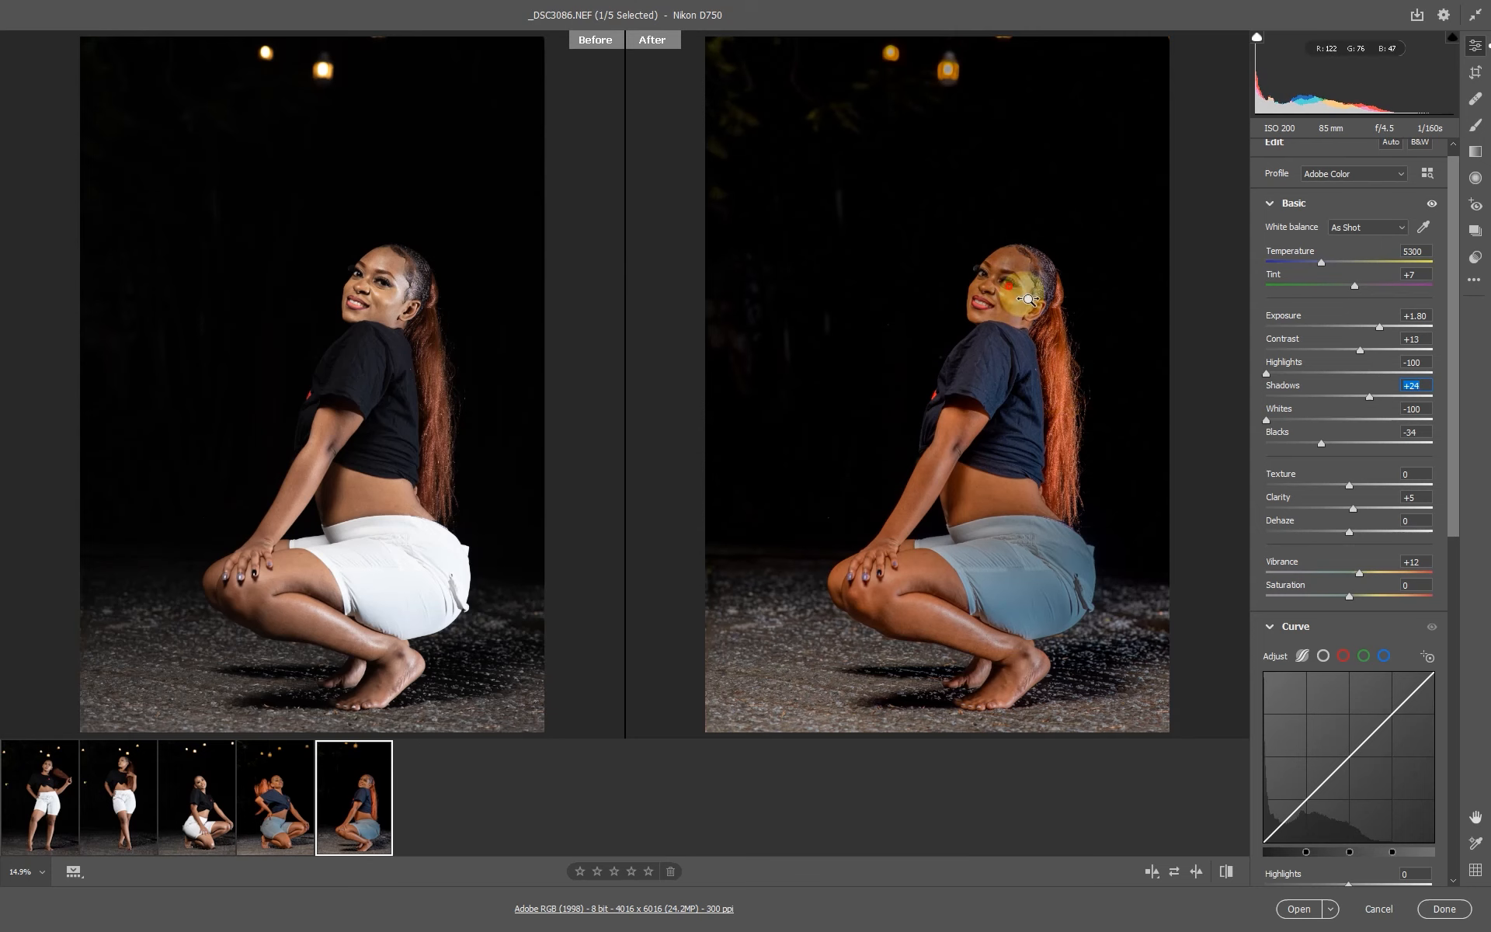
{"action": "left_click", "coordinate": [1004, 275]}
{"action": "left_click_drag", "start_coordinate": [1230, 424], "coordinate": [1235, 428]}
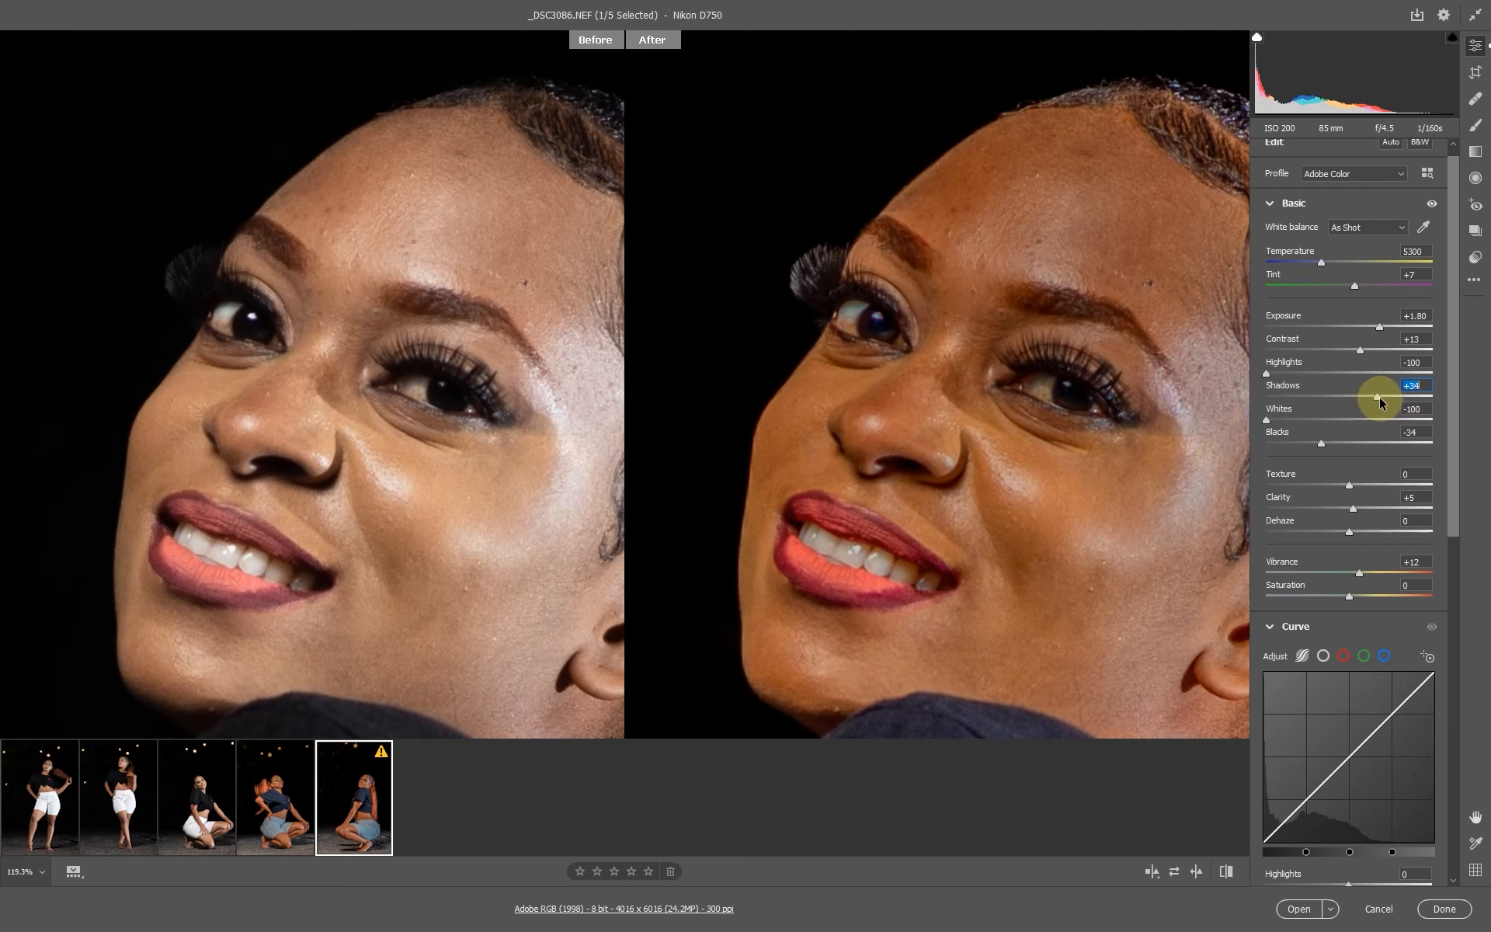
{"action": "left_click", "coordinate": [1045, 401]}
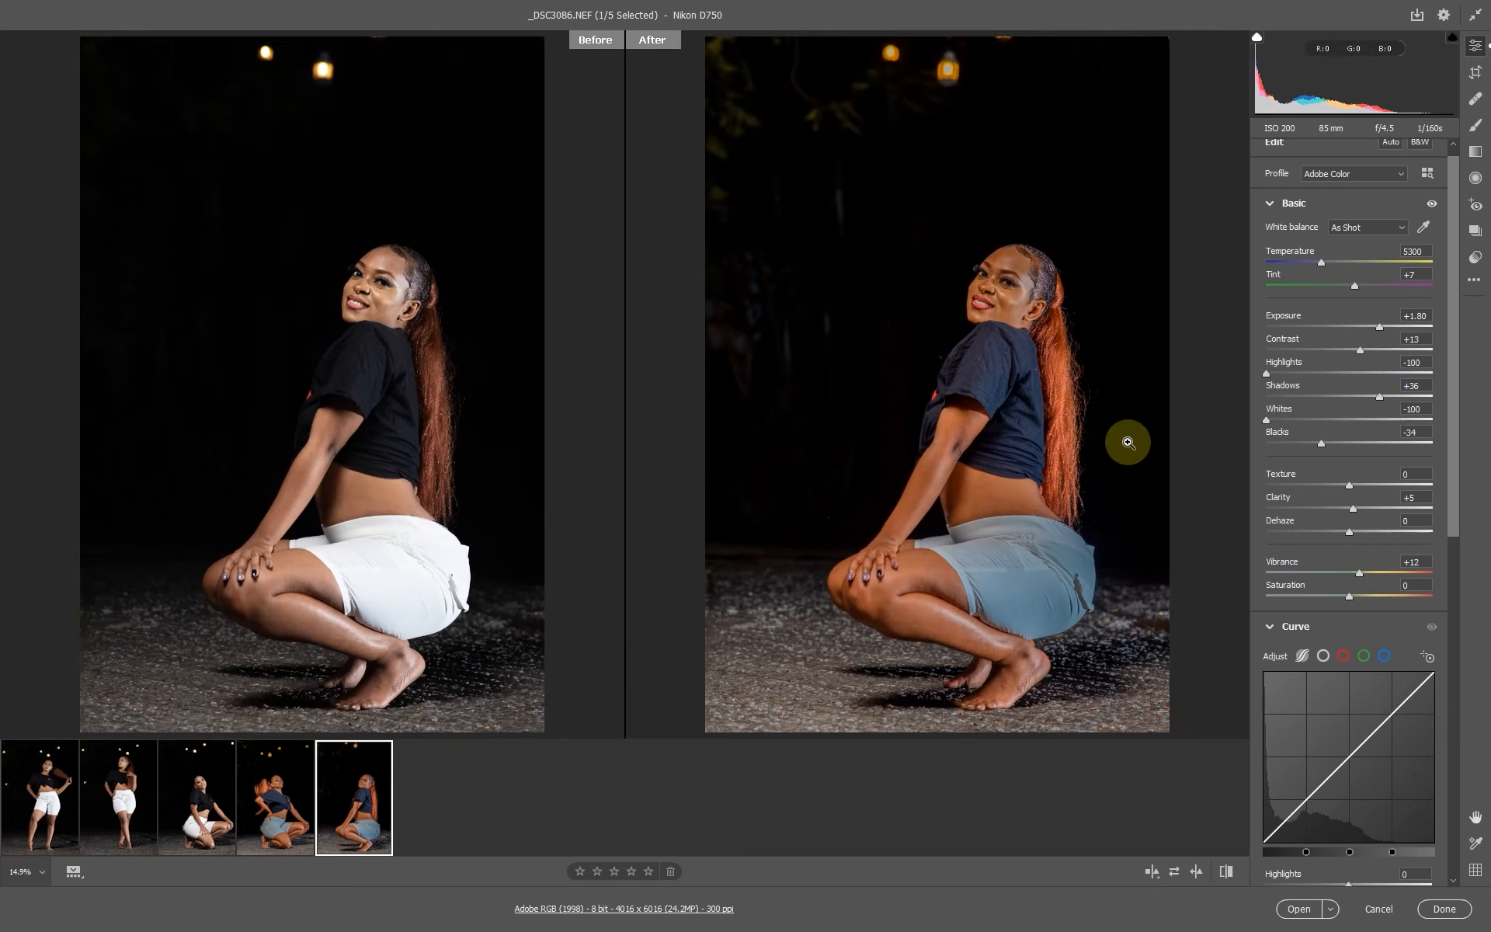
Copy the updated edit settings of _DSC3086 using the Default subset.
{"action": "left_click", "coordinate": [987, 641]}
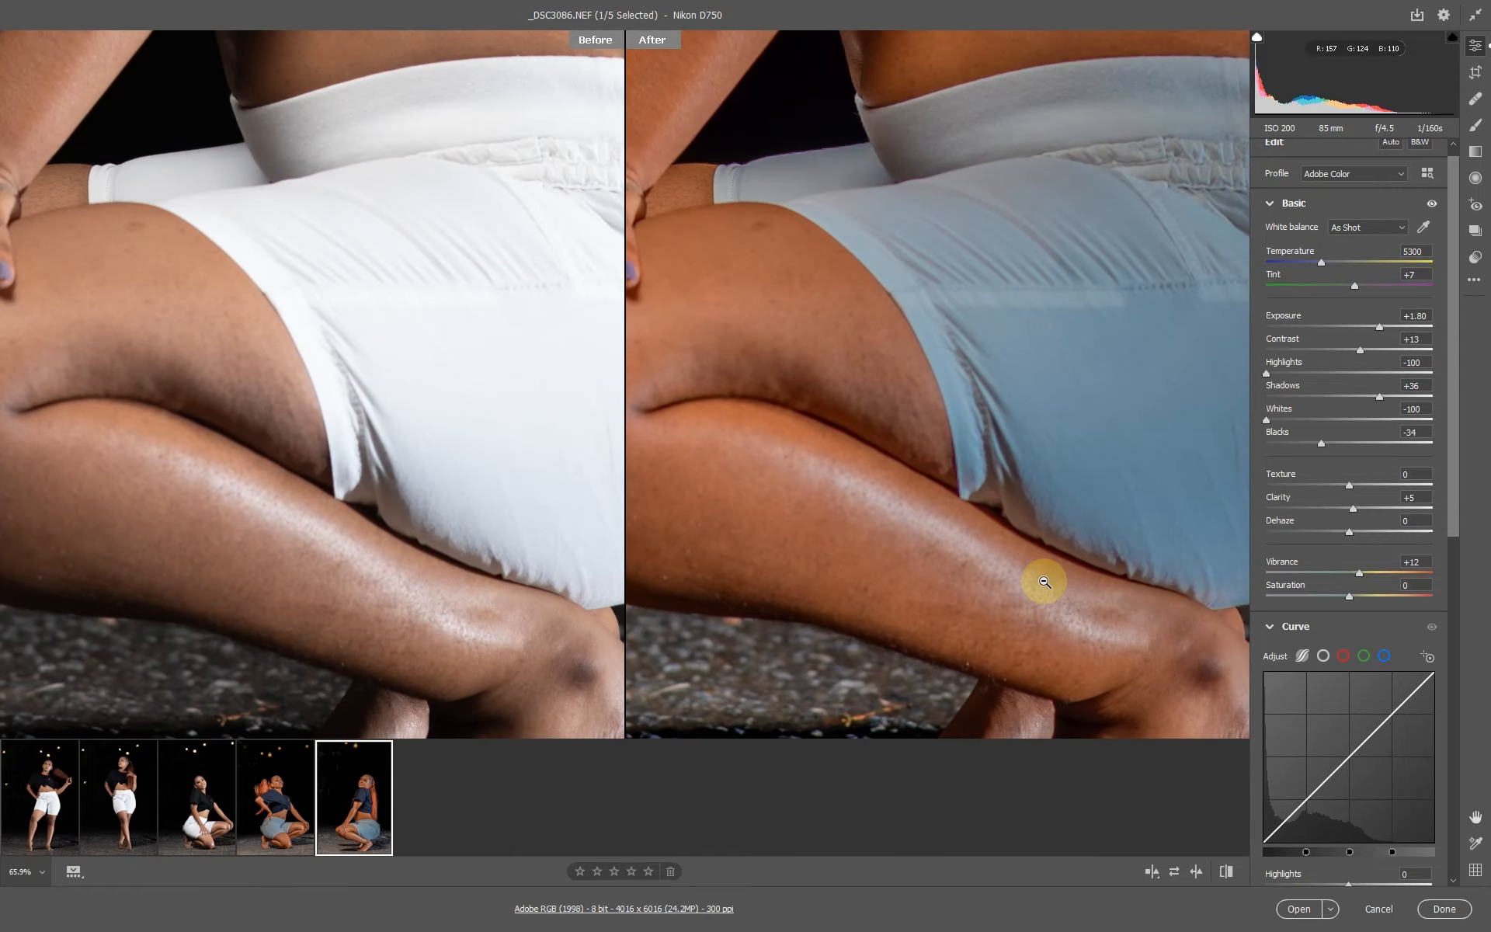
{"action": "left_click", "coordinate": [1009, 548]}
{"action": "left_click", "coordinate": [997, 273]}
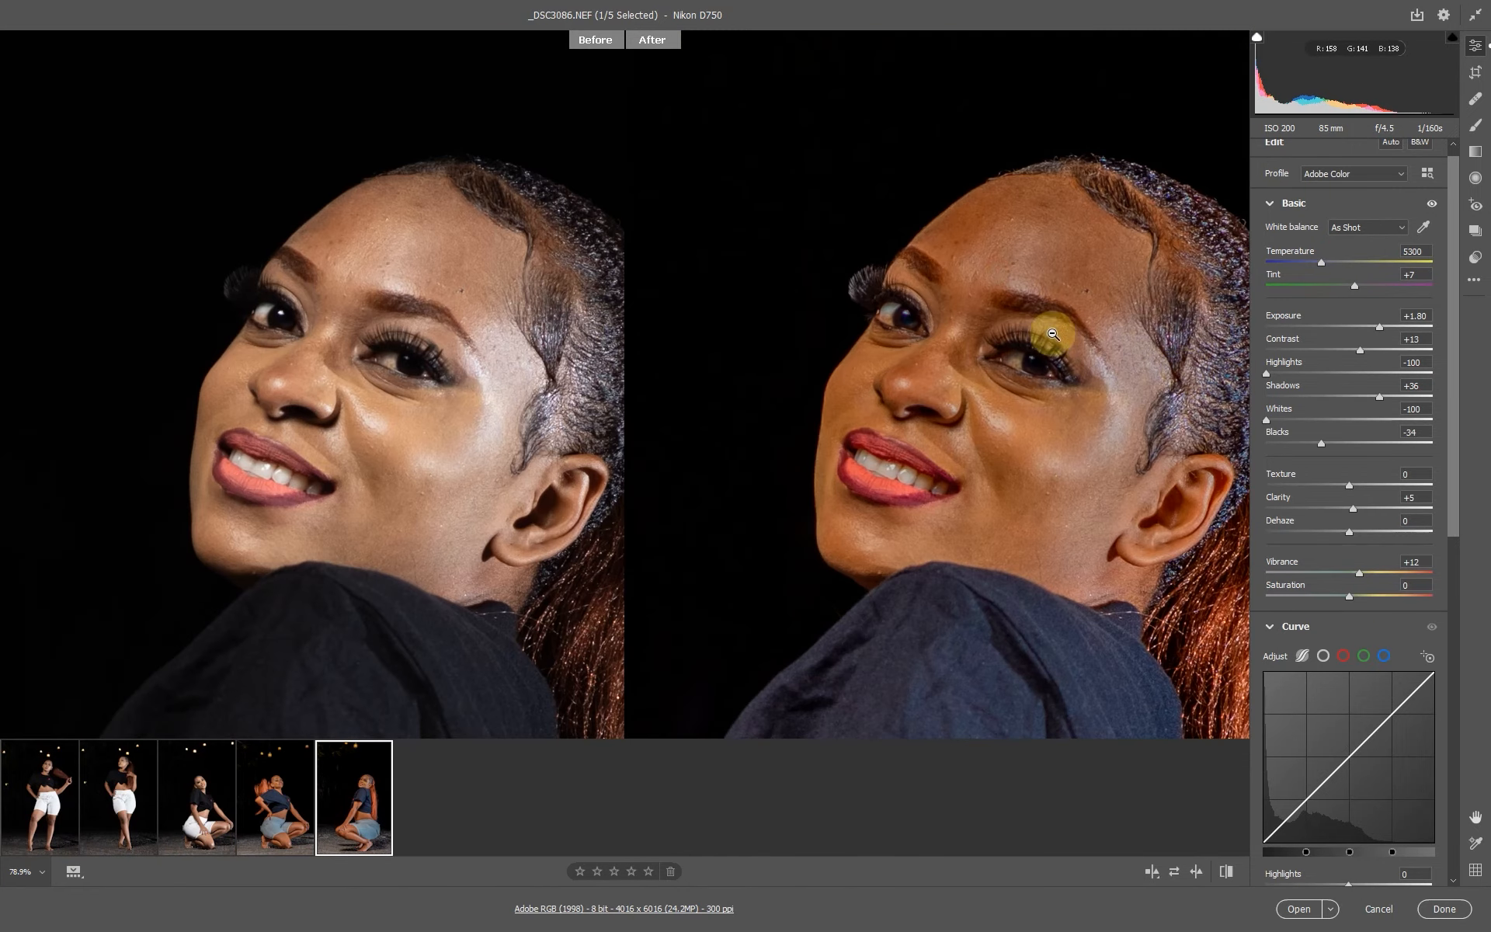
{"action": "left_click", "coordinate": [1033, 328]}
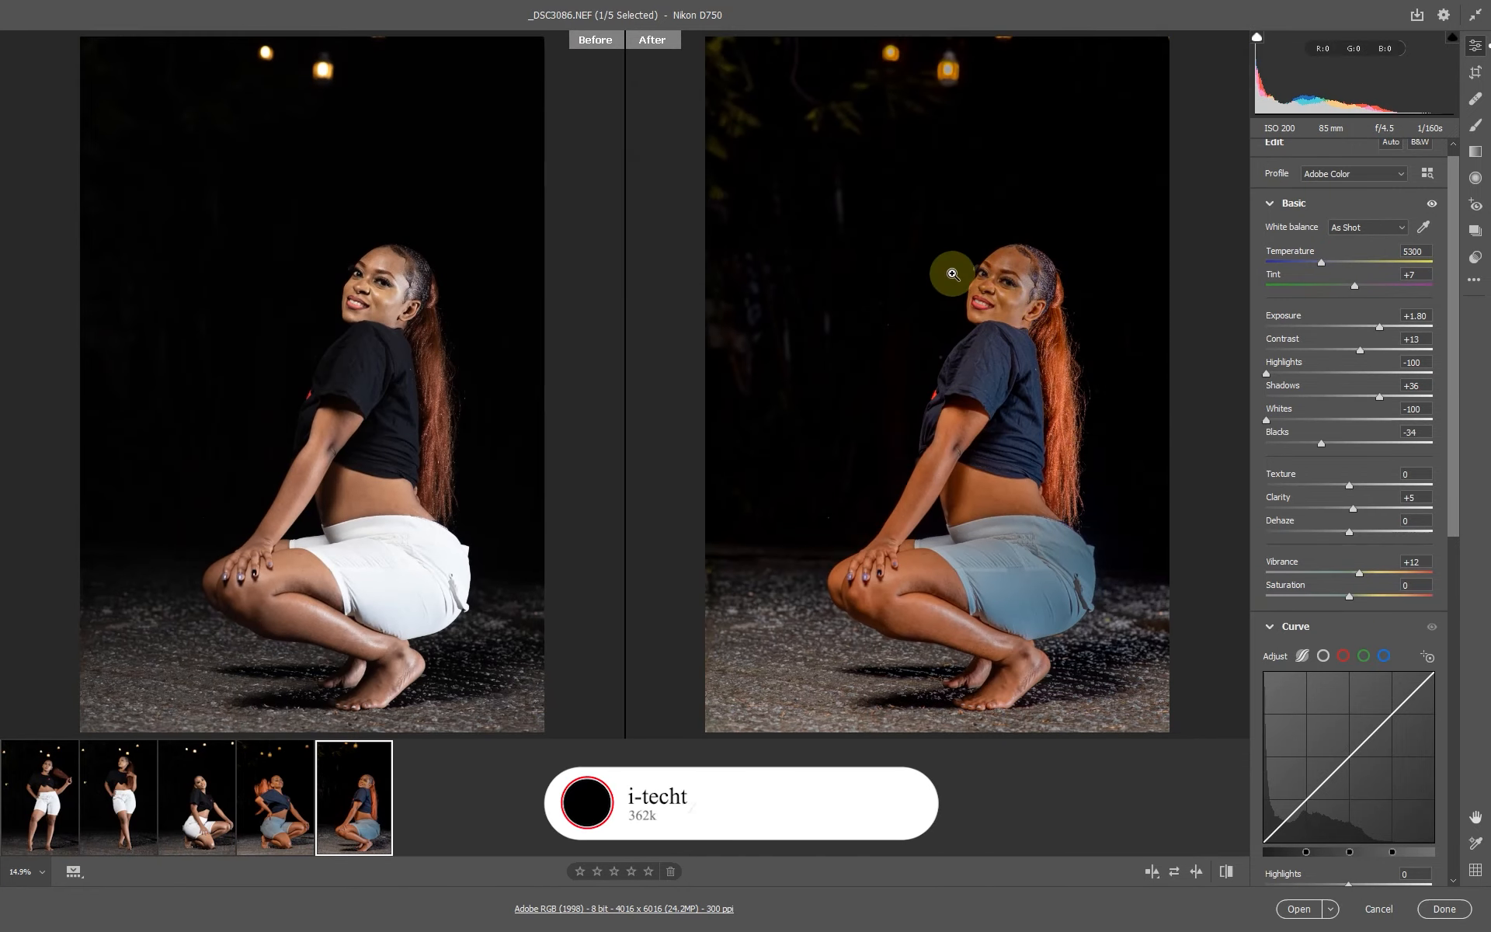
{"action": "right_click", "coordinate": [991, 226]}
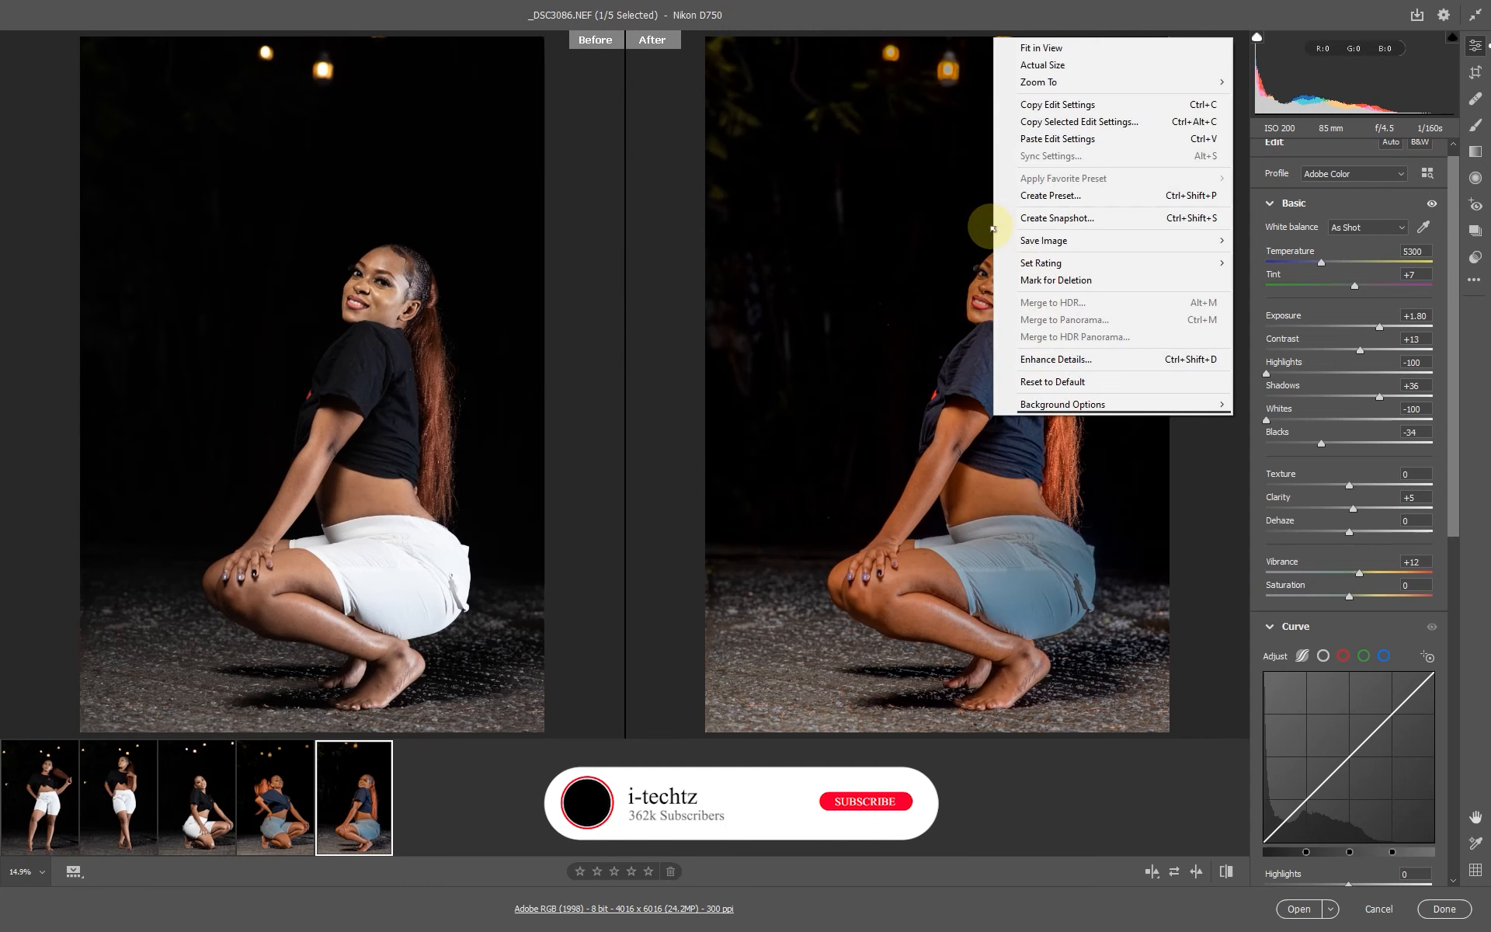
{"action": "left_click", "coordinate": [1065, 123]}
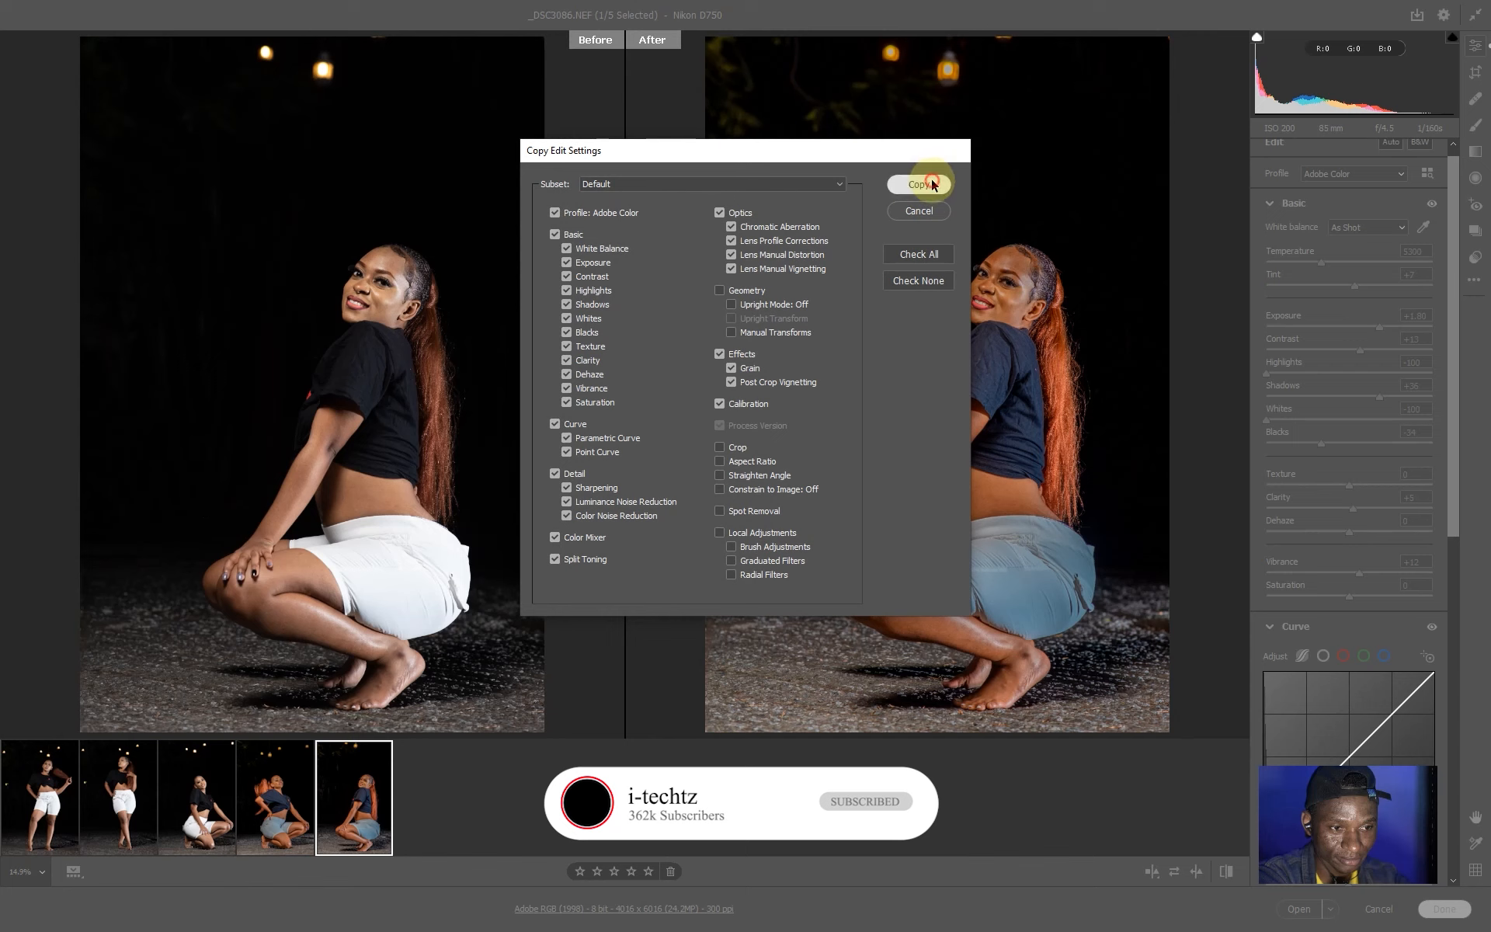
{"action": "left_click", "coordinate": [932, 185]}
Select the _DSC3080 photo and paste the copied edit settings onto it.
{"action": "left_click", "coordinate": [229, 796]}
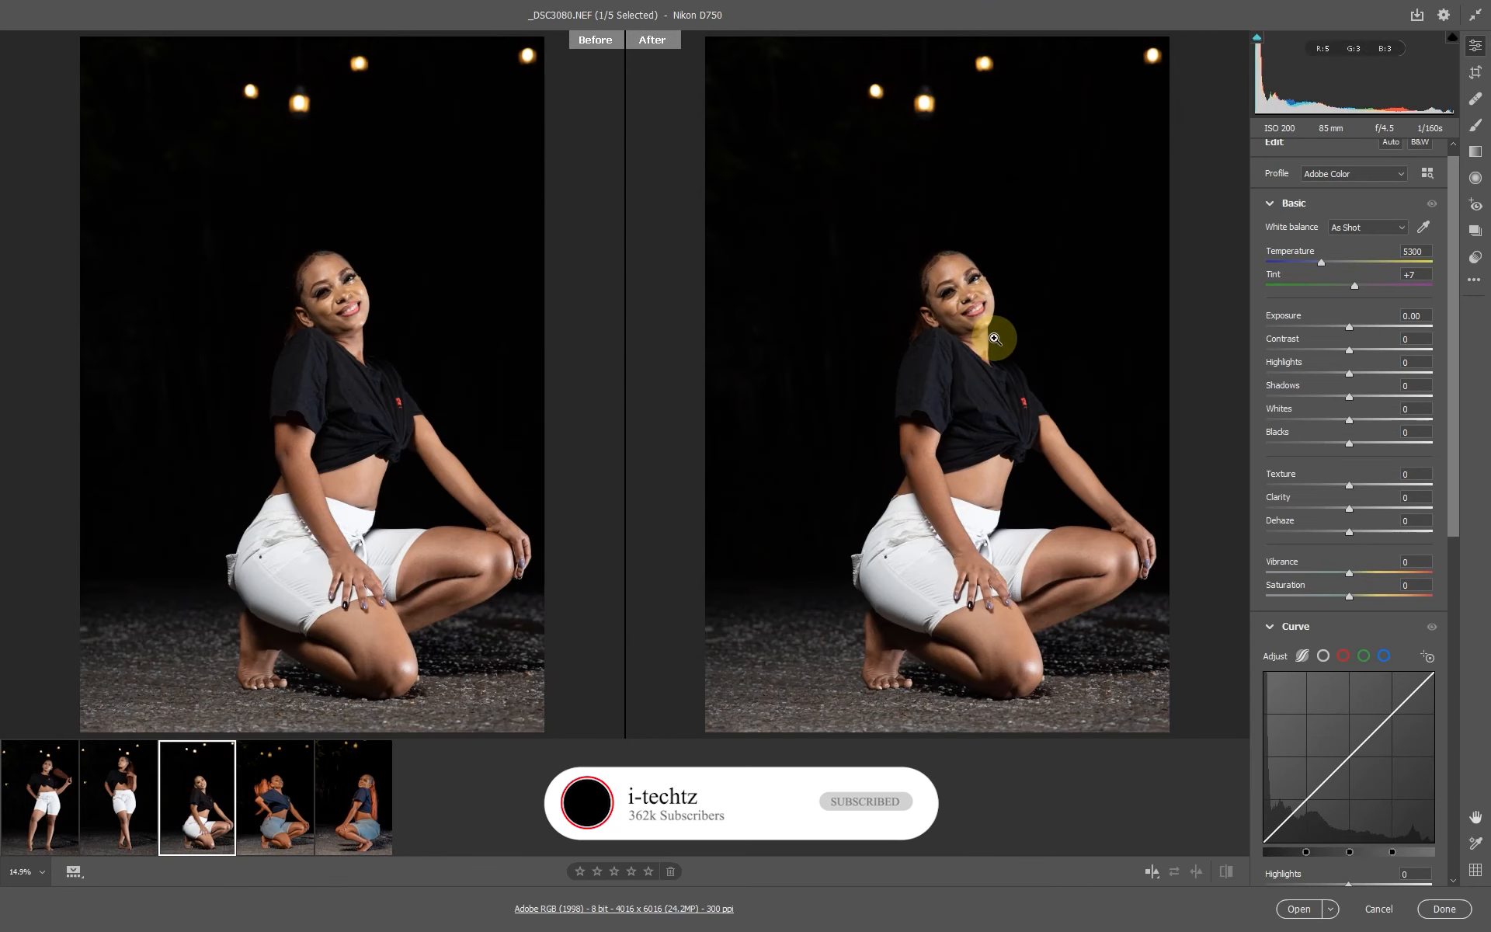
{"action": "left_click_drag", "start_coordinate": [963, 285], "coordinate": [1146, 353]}
{"action": "right_click", "coordinate": [996, 184]}
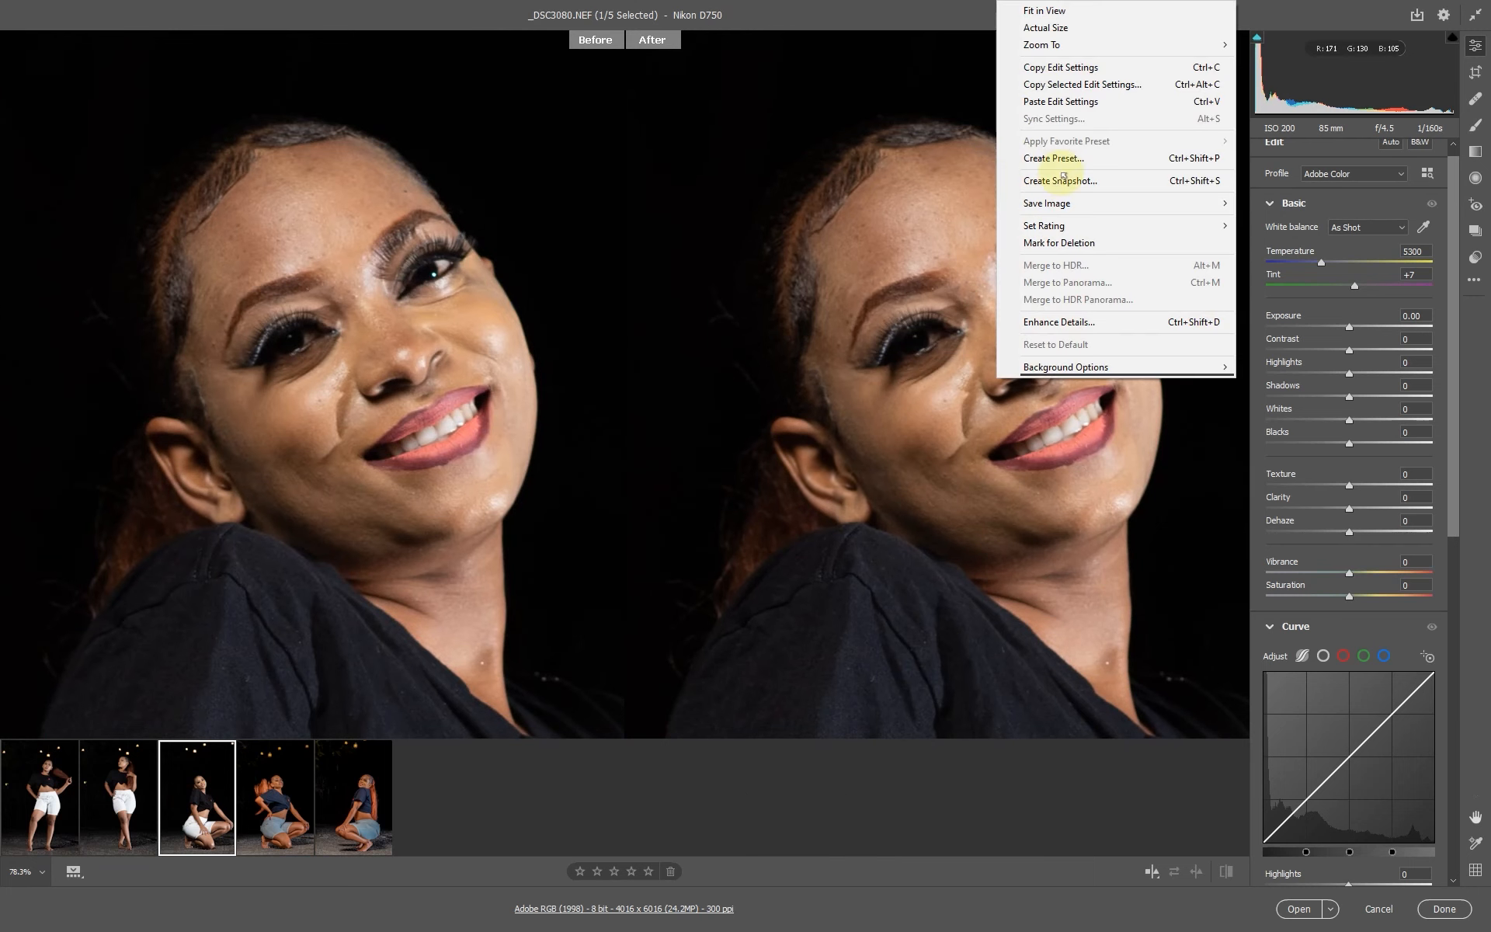
{"action": "left_click", "coordinate": [1050, 105]}
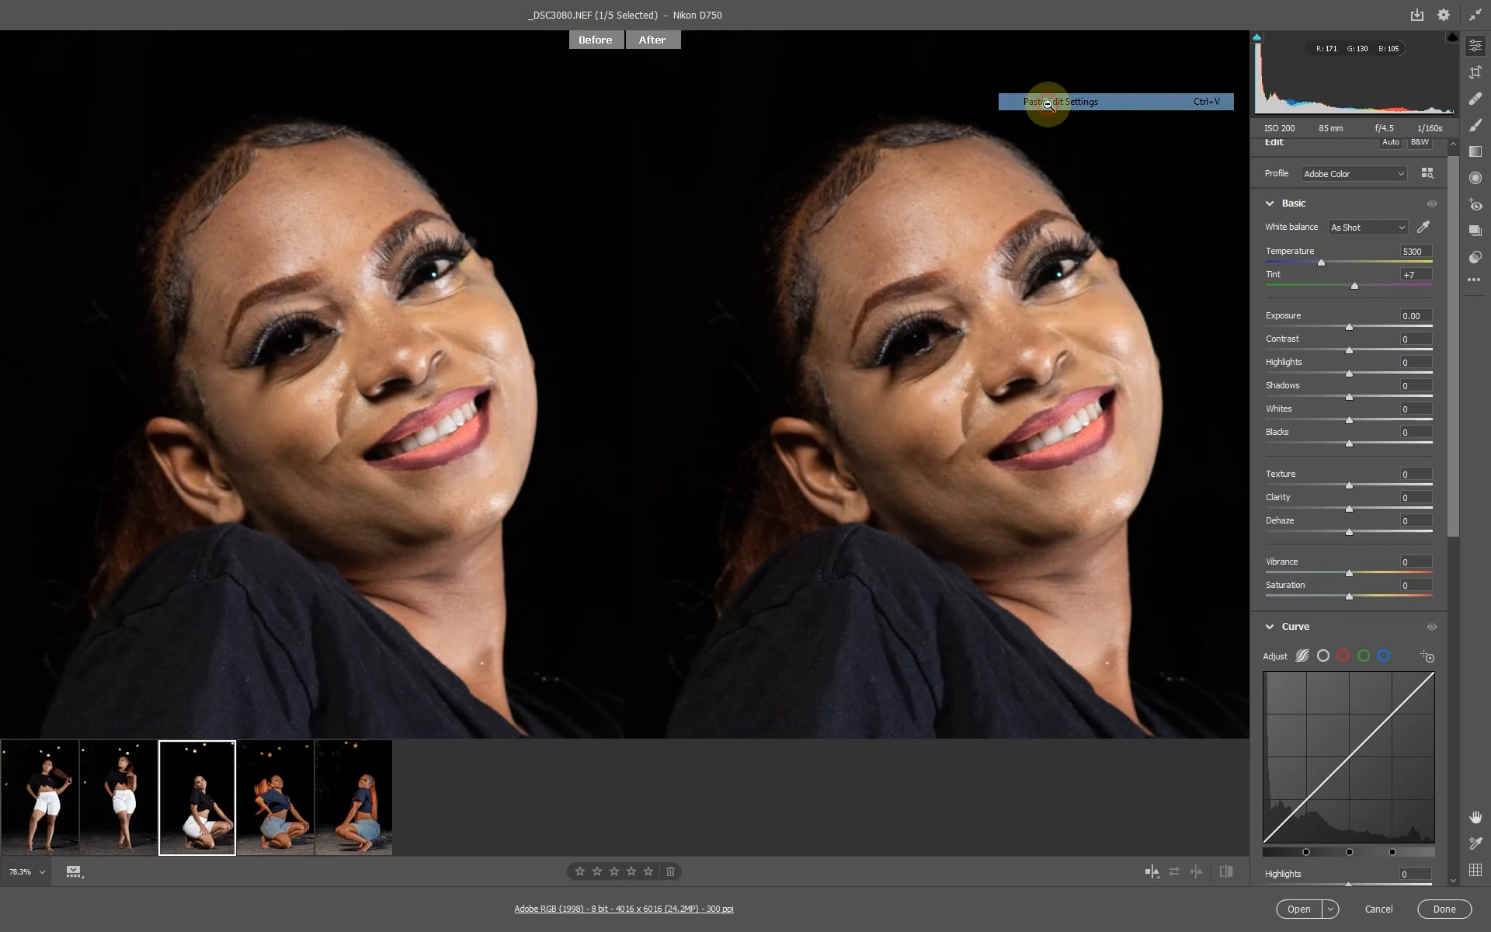
Inspect the edited _DSC3080 at different zoom levels and scroll through the Curve and Color Mixer settings.
{"action": "left_click", "coordinate": [847, 446]}
{"action": "mouse_move", "coordinate": [992, 433]}
{"action": "left_mouse_down"}
{"action": "mouse_move", "coordinate": [1121, 476]}
{"action": "mouse_move", "coordinate": [1158, 505]}
{"action": "mouse_move", "coordinate": [1005, 426]}
{"action": "mouse_move", "coordinate": [952, 606]}
{"action": "mouse_move", "coordinate": [1059, 433]}
{"action": "mouse_move", "coordinate": [1130, 455]}
{"action": "mouse_move", "coordinate": [1005, 407]}
{"action": "left_mouse_up"}
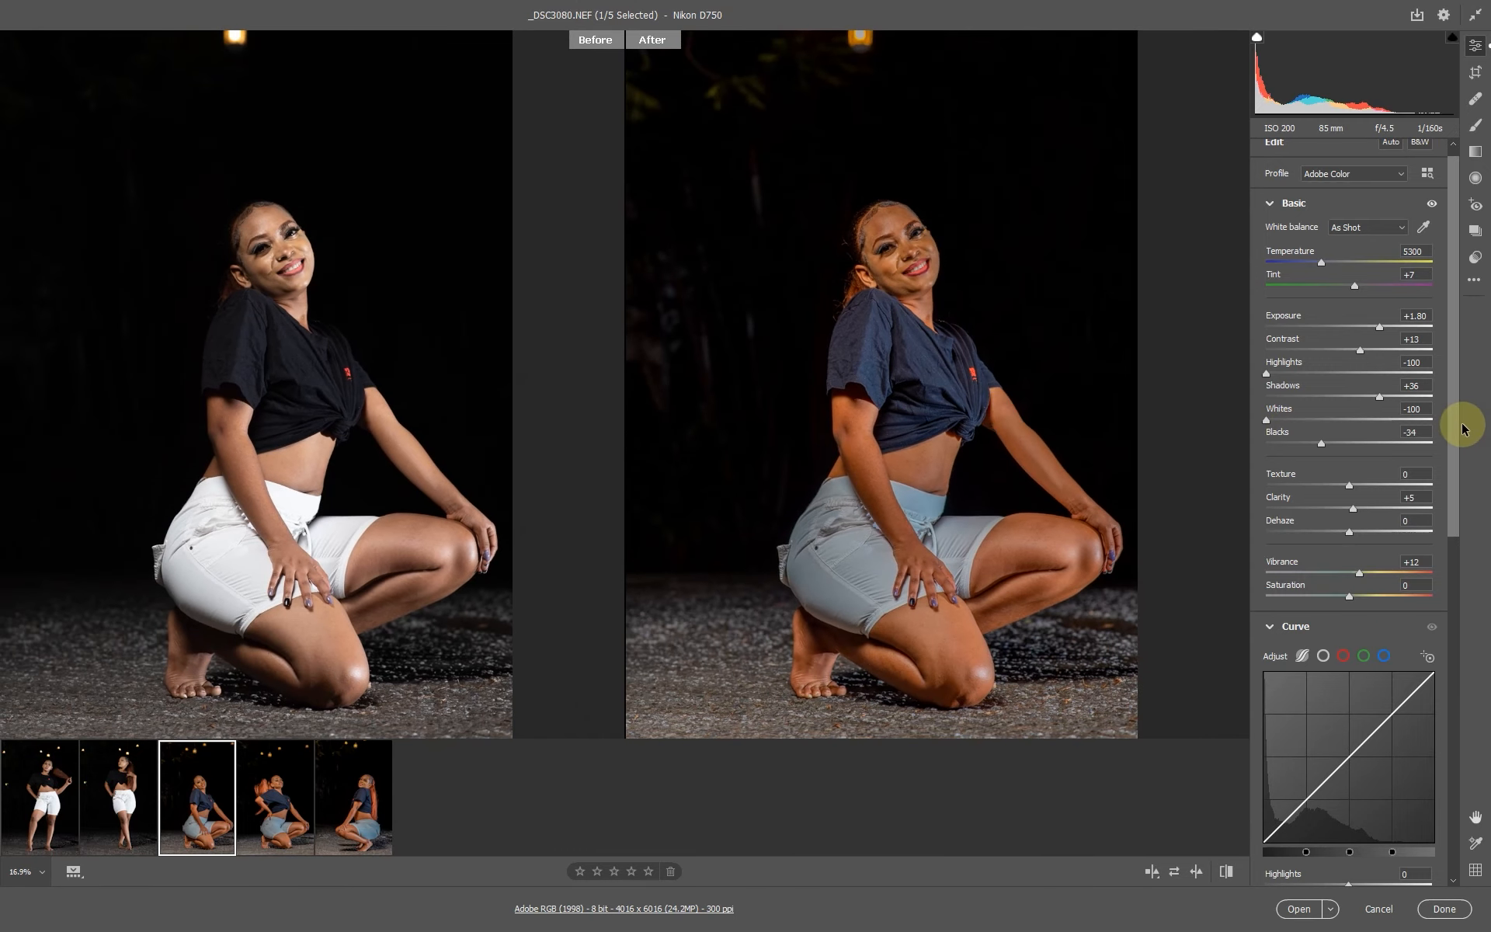
{"action": "left_click_drag", "start_coordinate": [1457, 437], "coordinate": [1485, 627]}
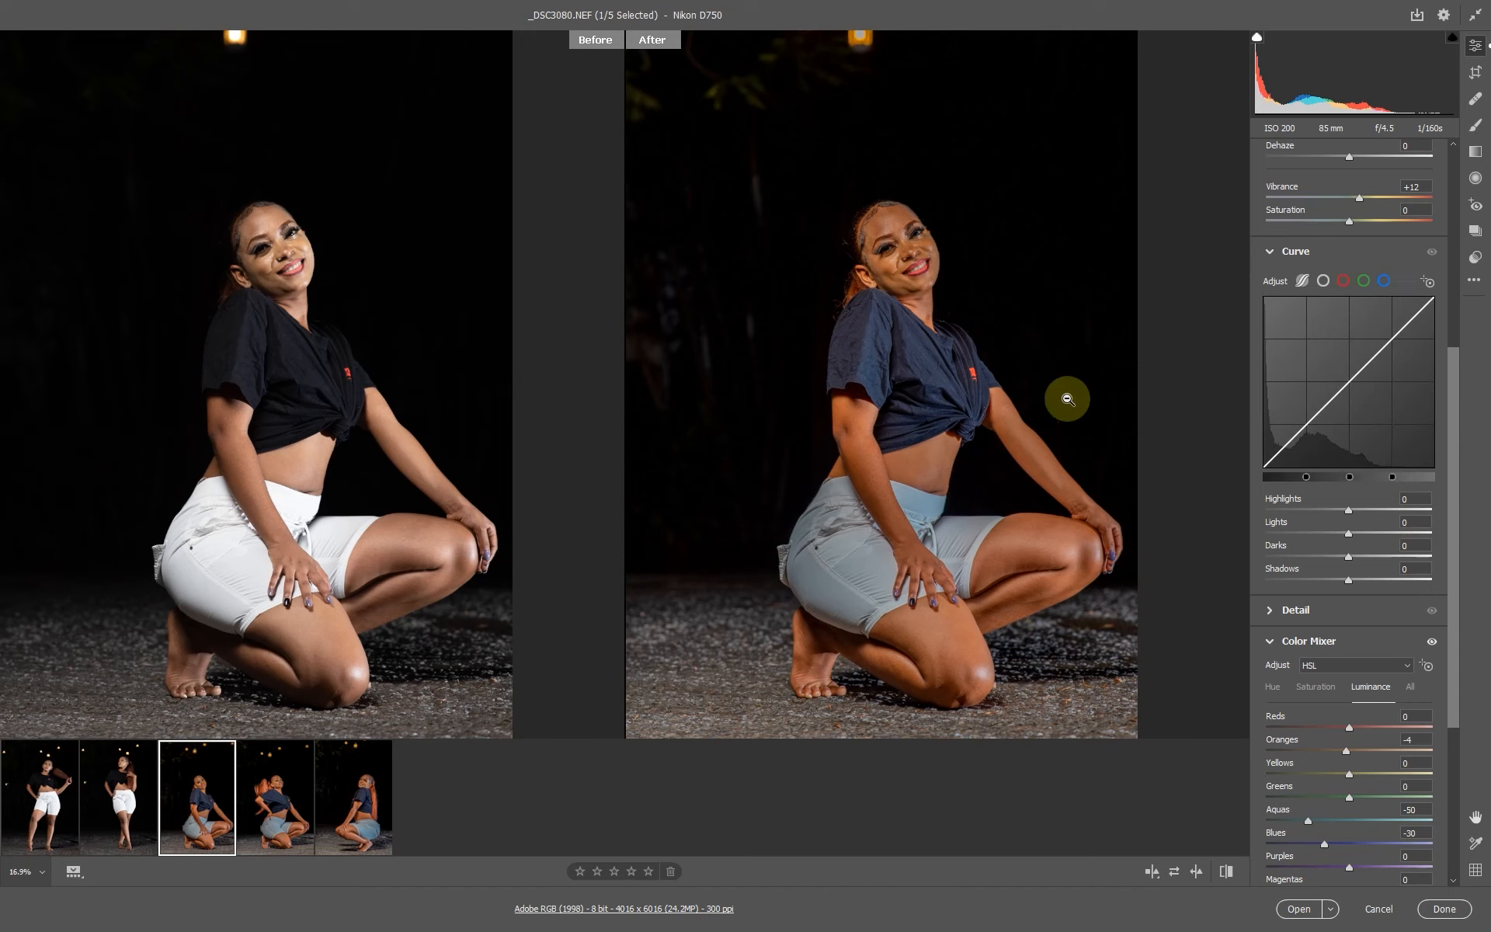
{"action": "left_click_drag", "start_coordinate": [893, 263], "coordinate": [933, 308]}
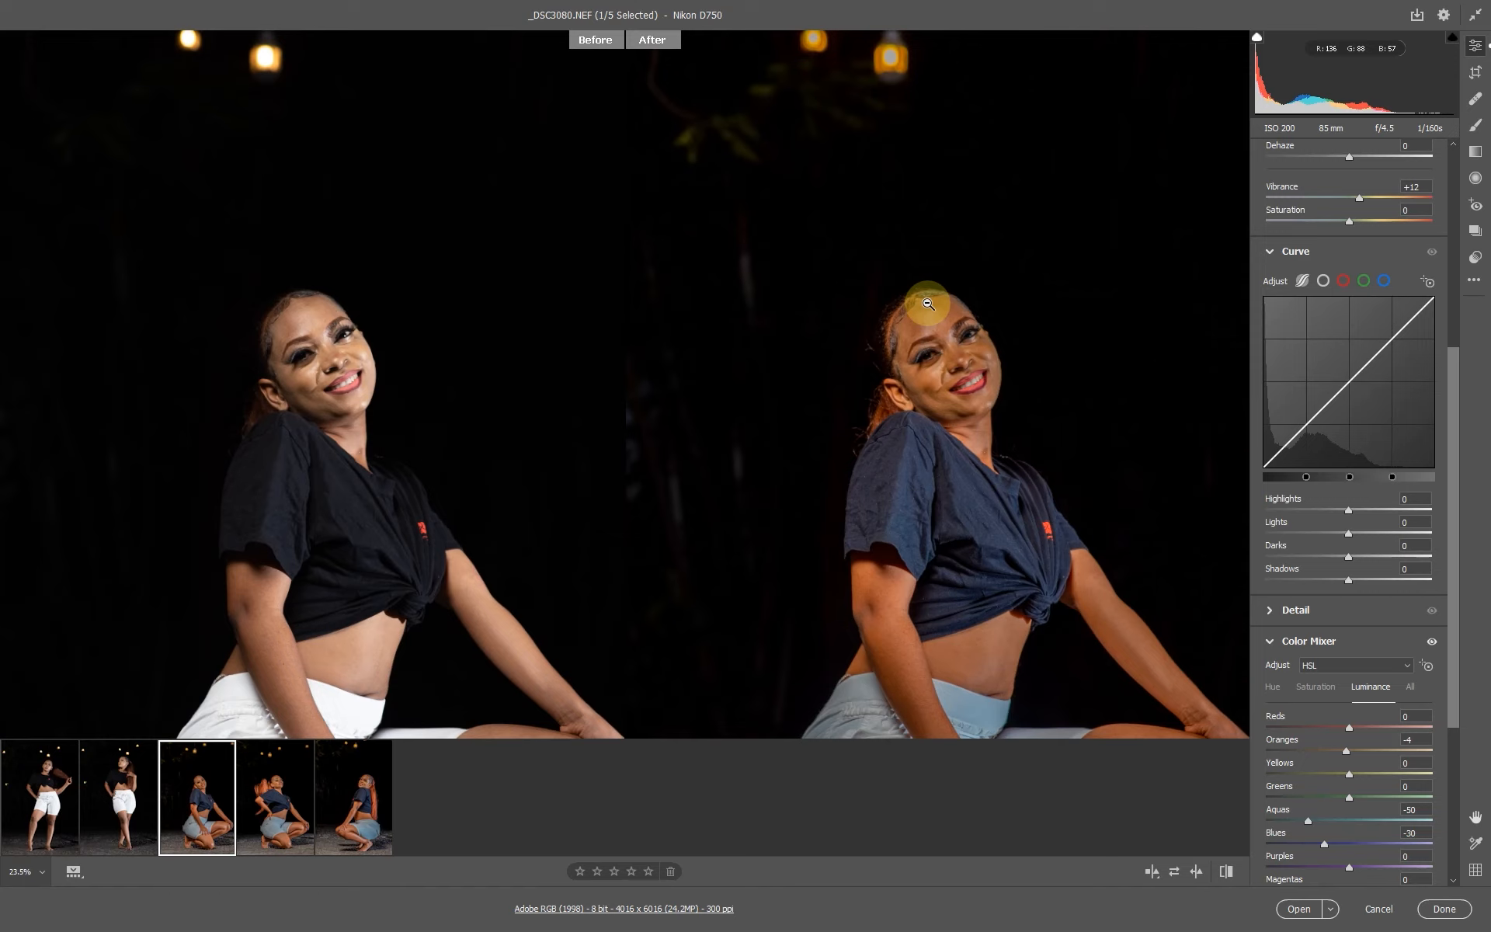
{"action": "left_click", "coordinate": [971, 380], "text": "alt"}
{"action": "left_click", "coordinate": [974, 392], "text": "alt"}
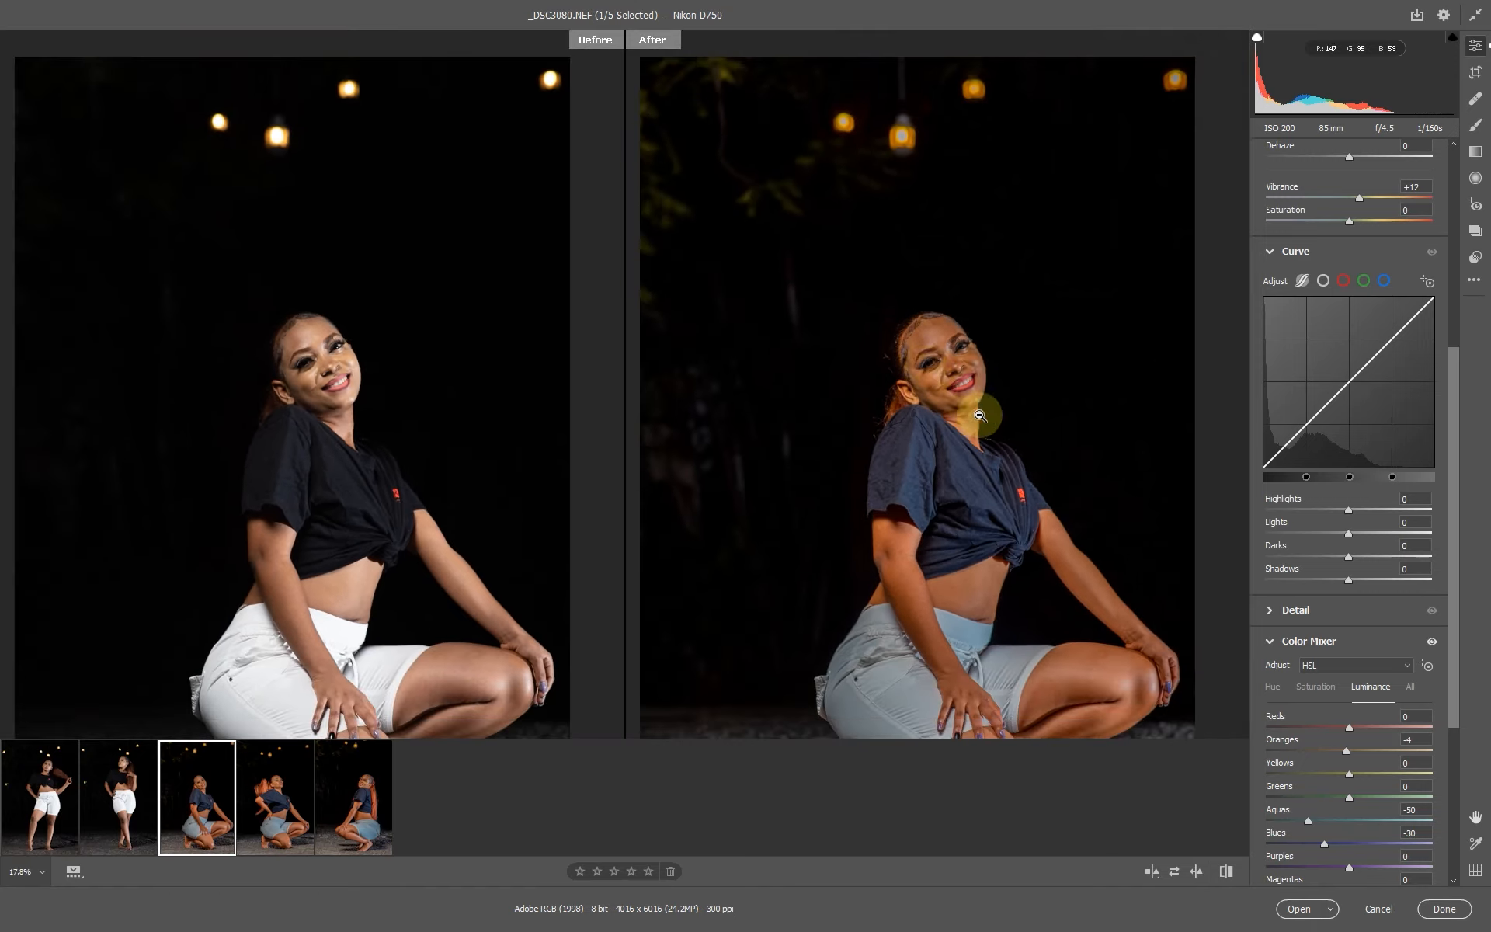
{"action": "left_click", "coordinate": [978, 416], "text": "alt"}
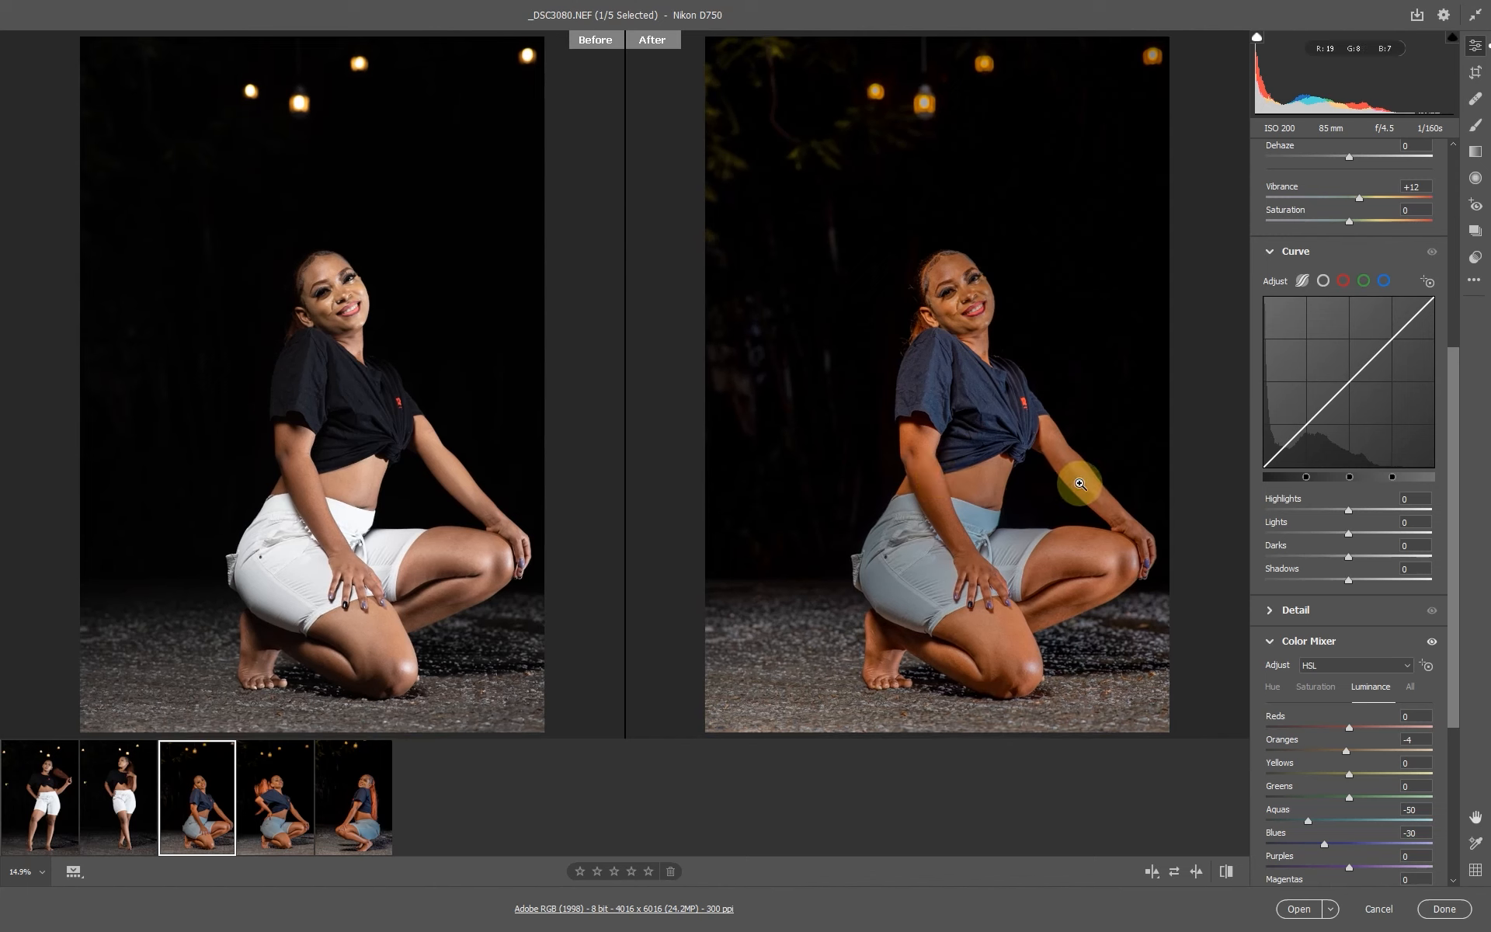
Select the _DSC3076 photo and paste the copied edit settings onto it.
{"action": "left_click", "coordinate": [134, 816]}
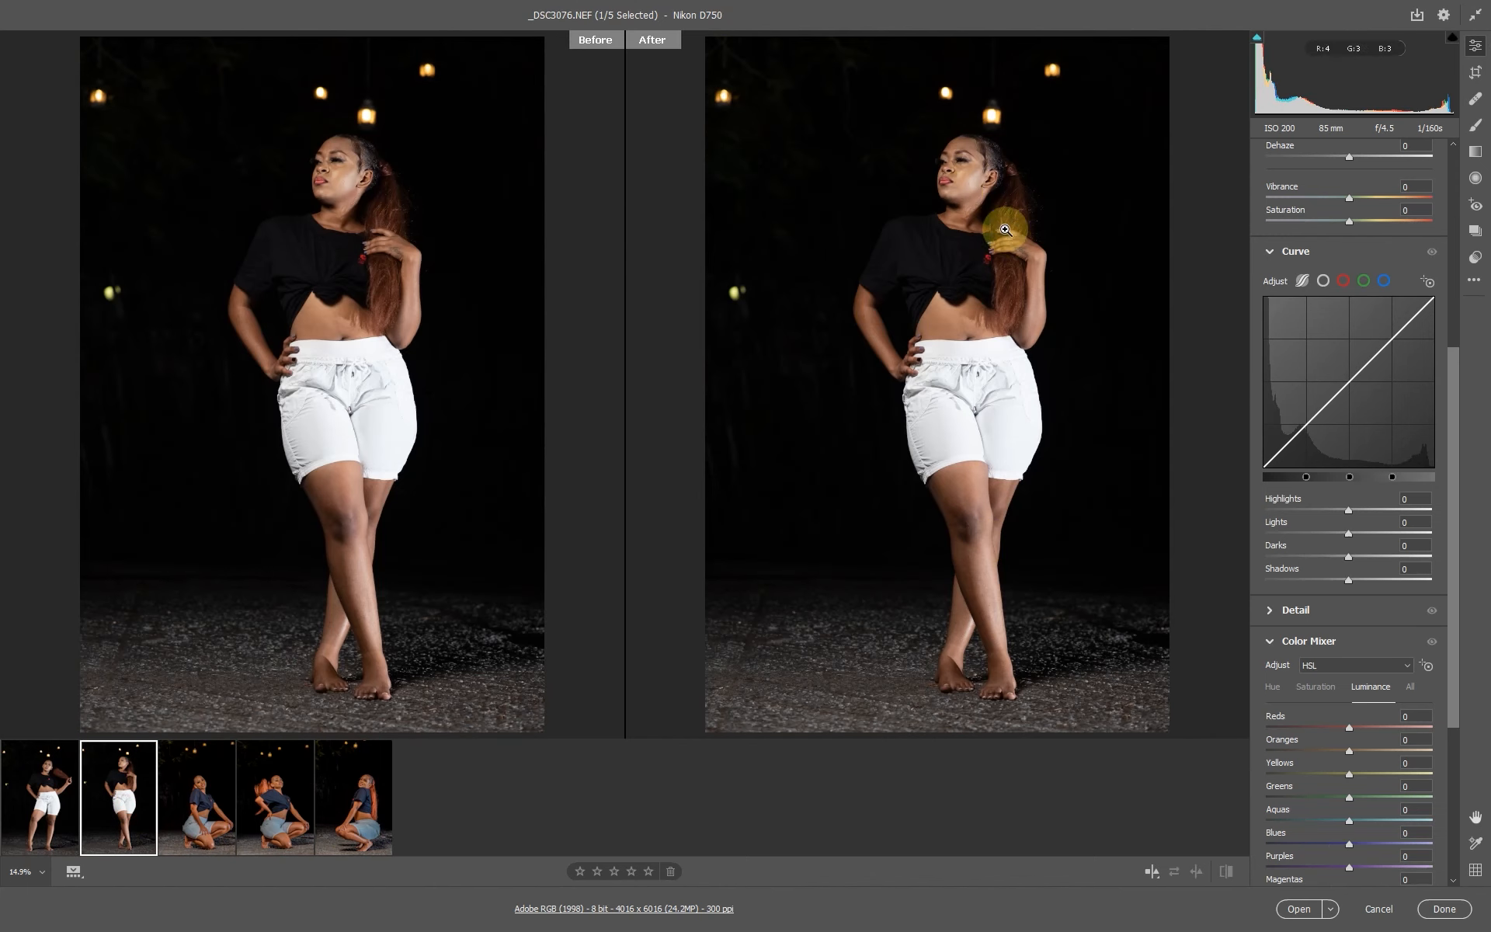
{"action": "right_click", "coordinate": [1067, 134]}
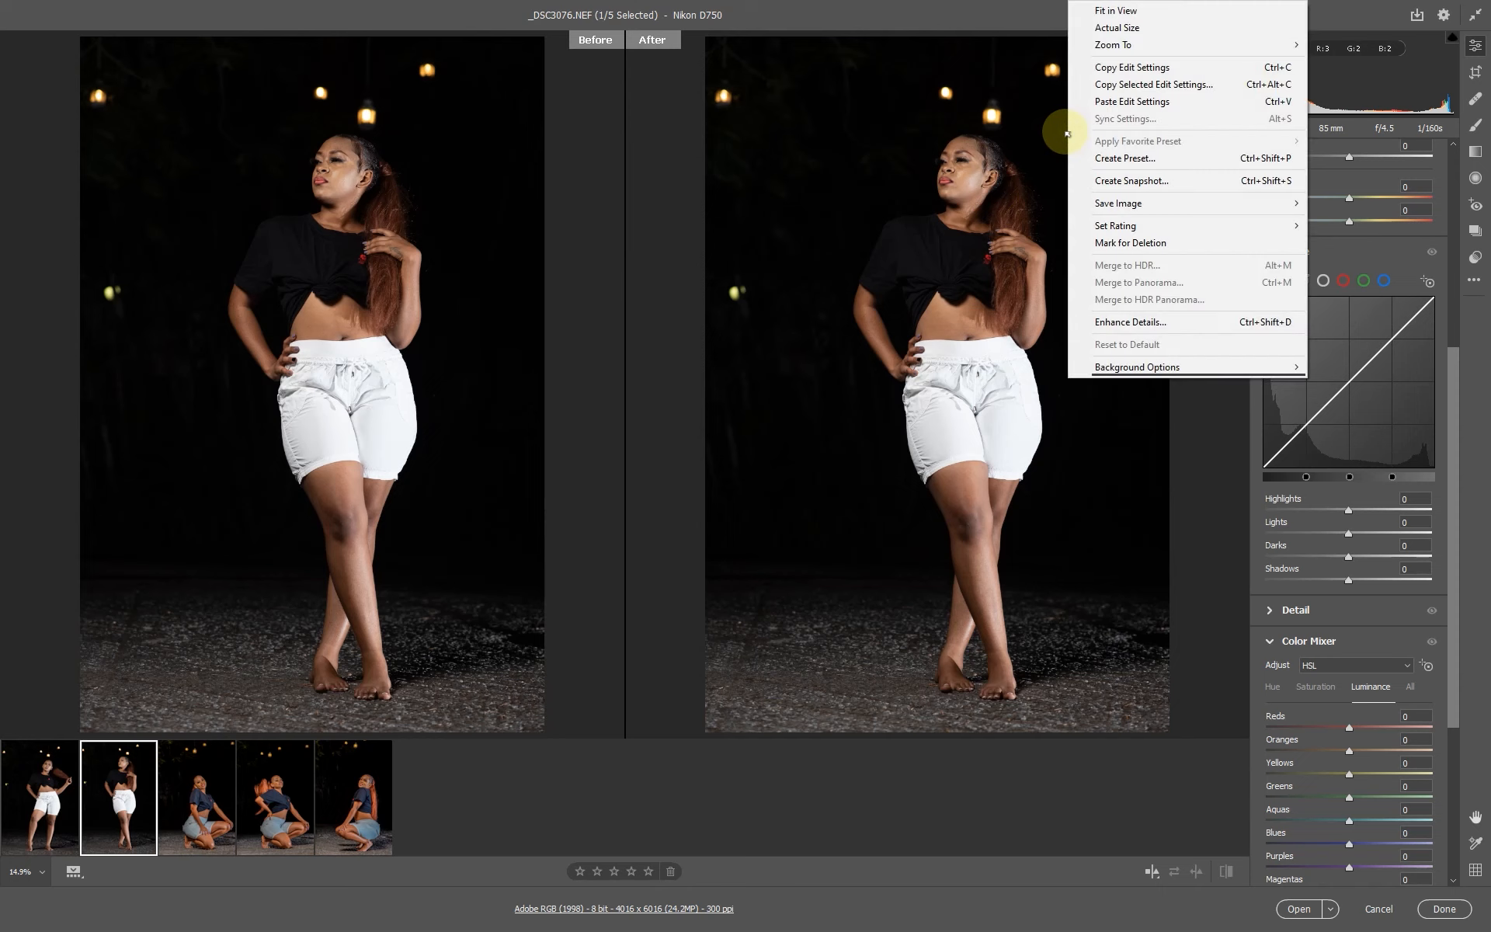
{"action": "left_click", "coordinate": [1135, 103]}
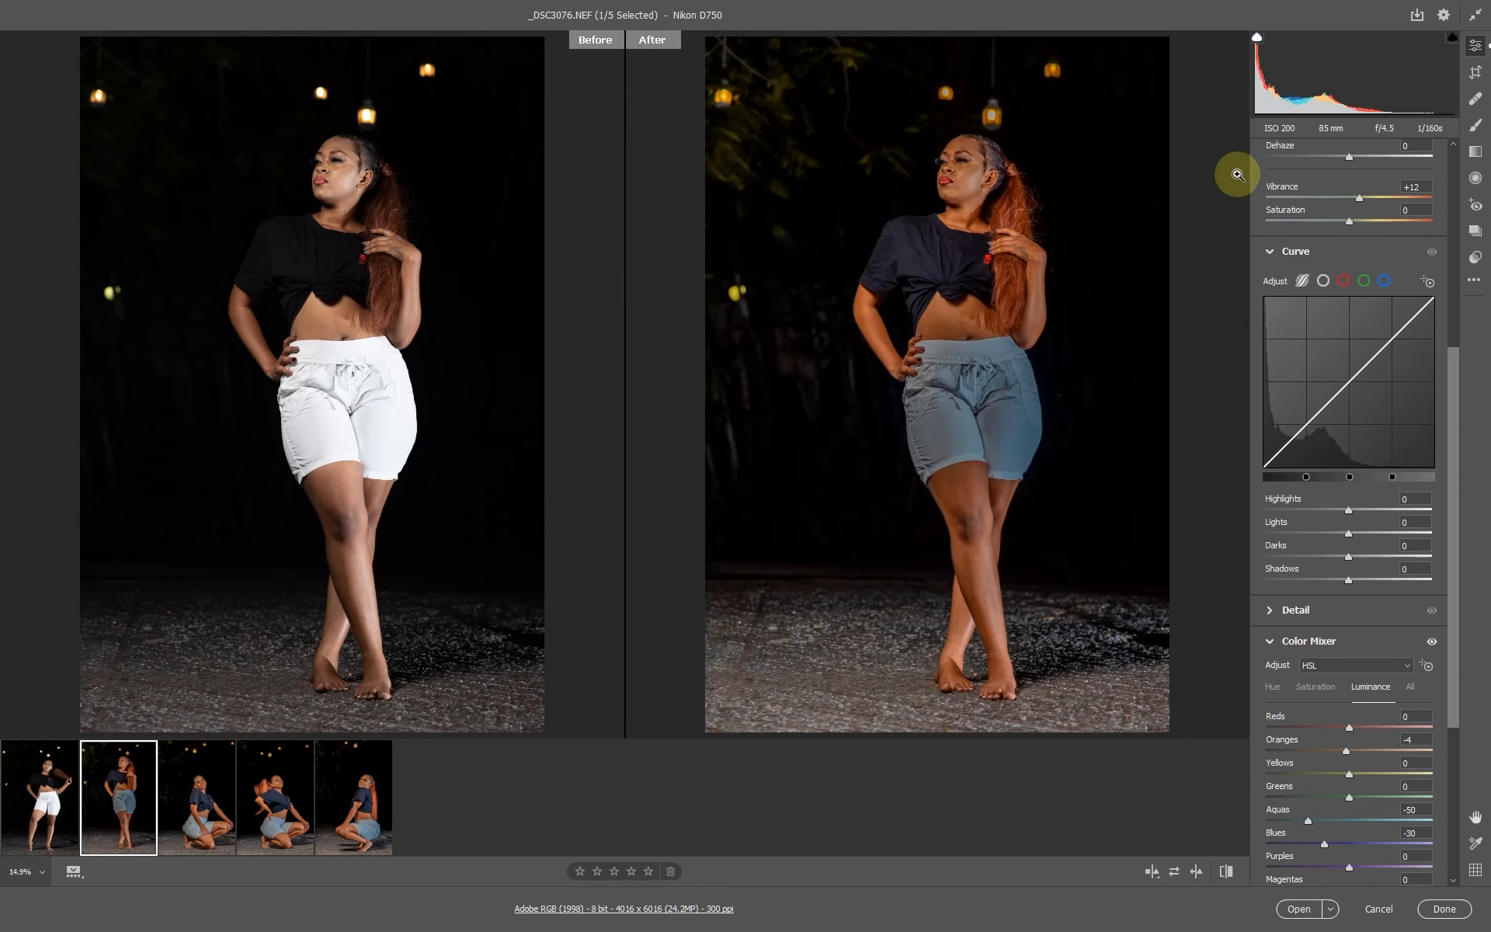
{"action": "left_click_drag", "start_coordinate": [996, 225], "coordinate": [1149, 317]}
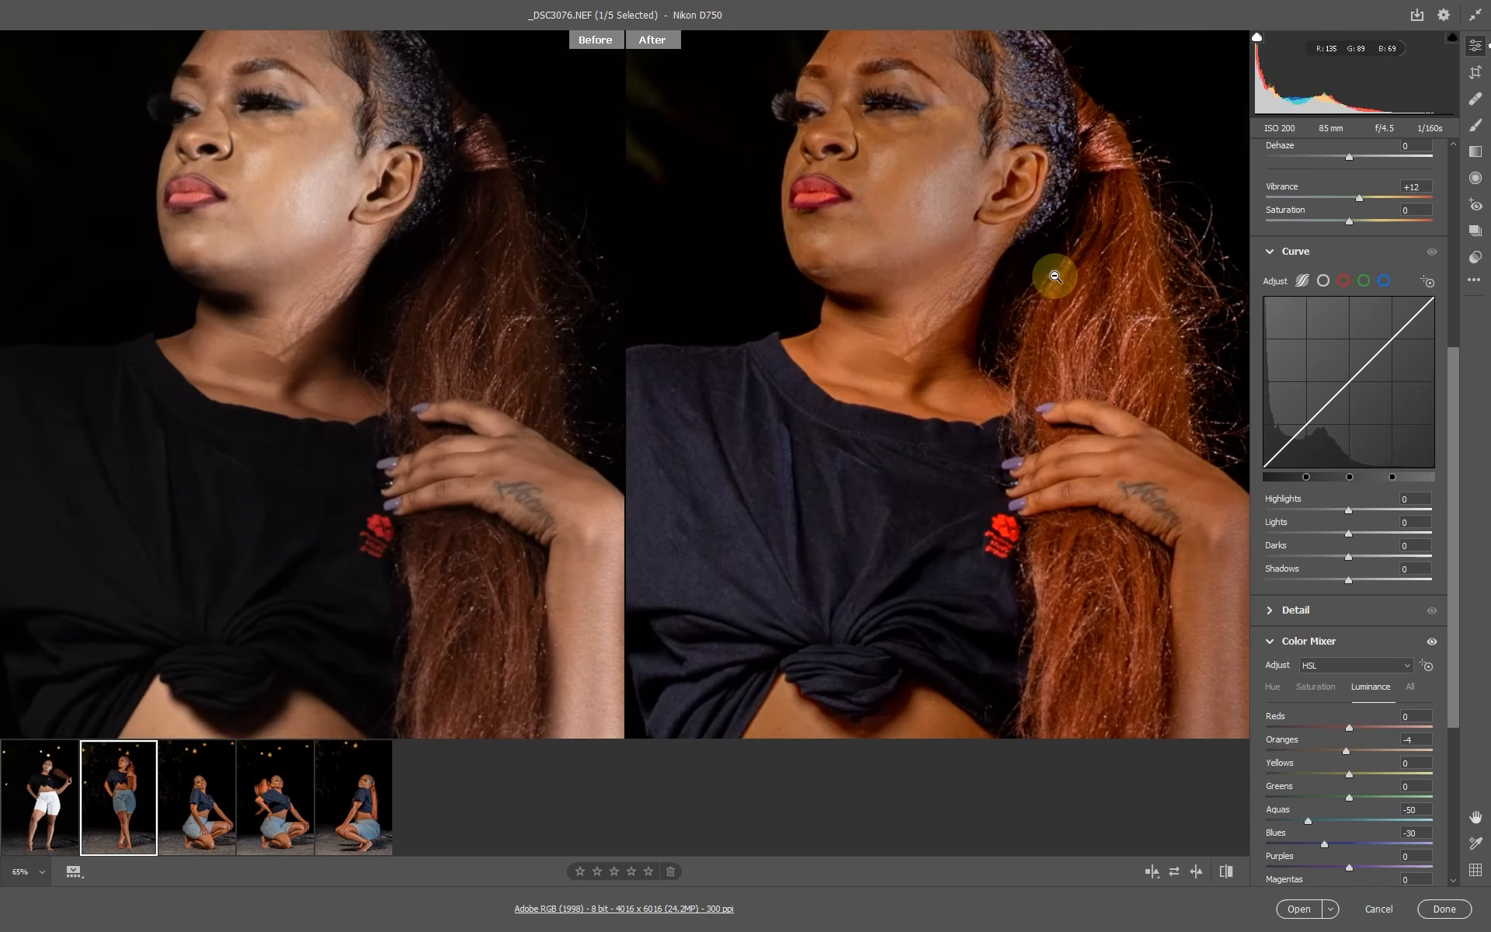
{"action": "left_click", "coordinate": [1018, 255]}
{"action": "left_click_drag", "start_coordinate": [1455, 456], "coordinate": [1451, 235]}
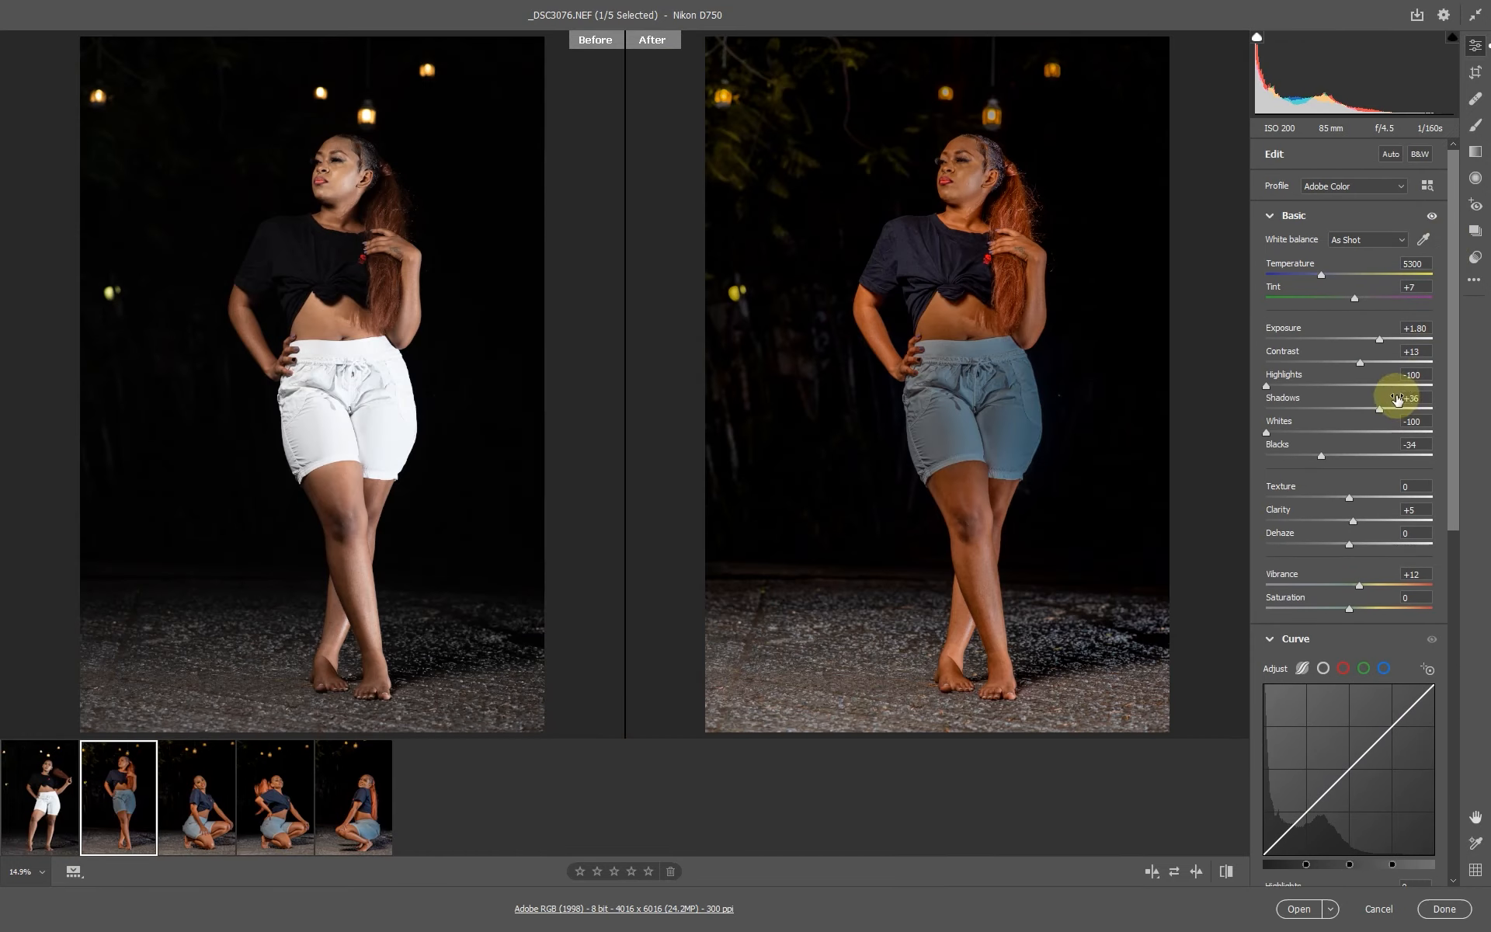
Zoom in to check _DSC3076, then raise its exposure to +2.20 and shadows to +42.
{"action": "left_click_drag", "start_coordinate": [961, 160], "coordinate": [1126, 377]}
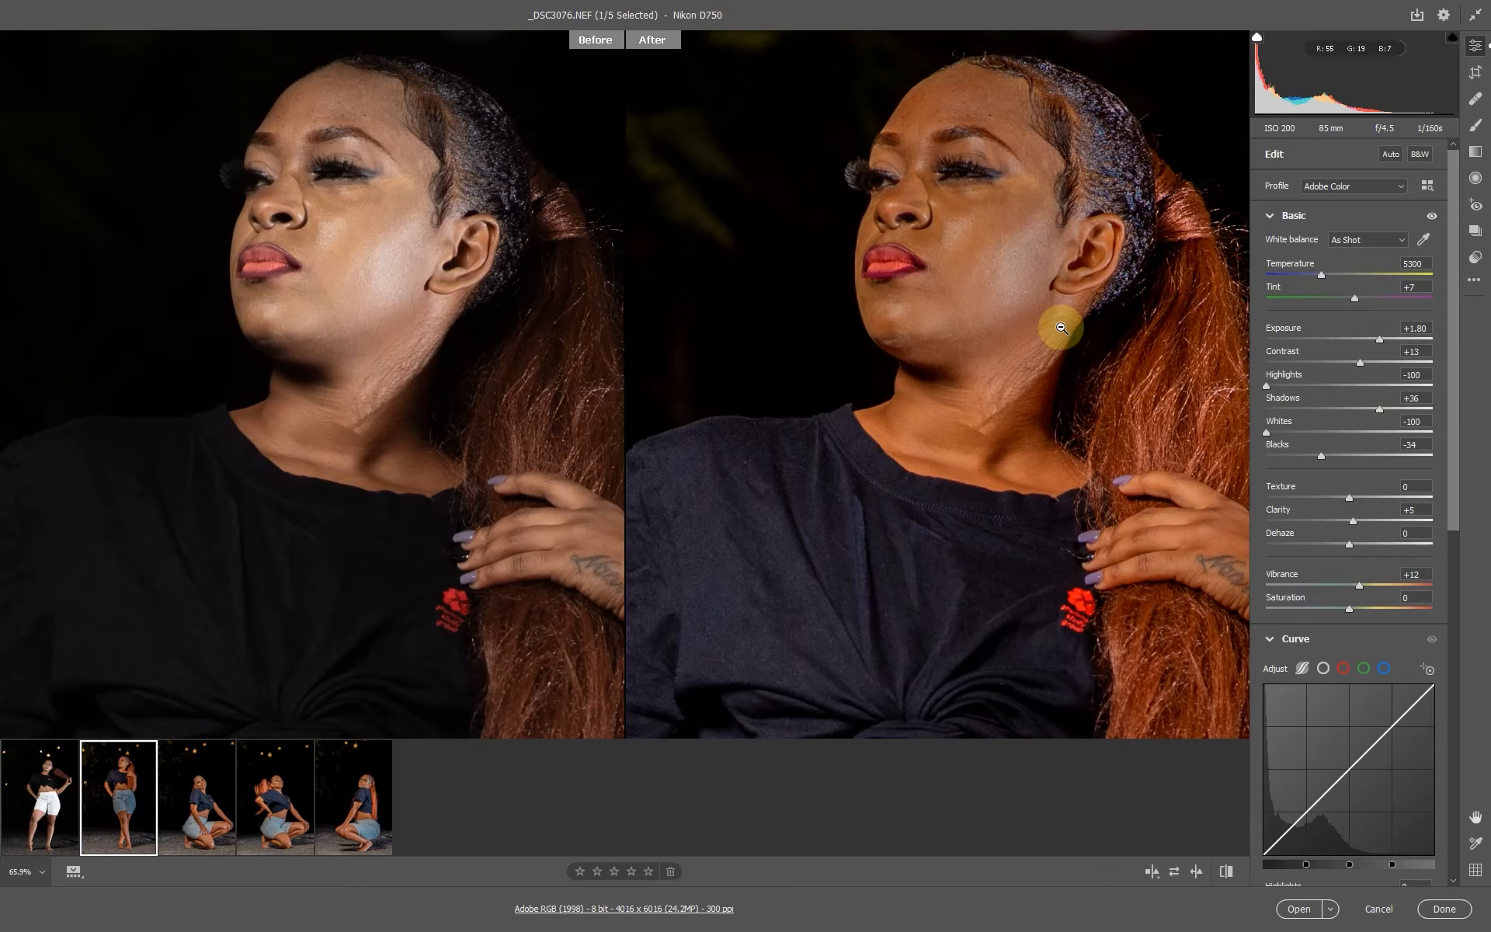
{"action": "left_click", "coordinate": [1057, 324]}
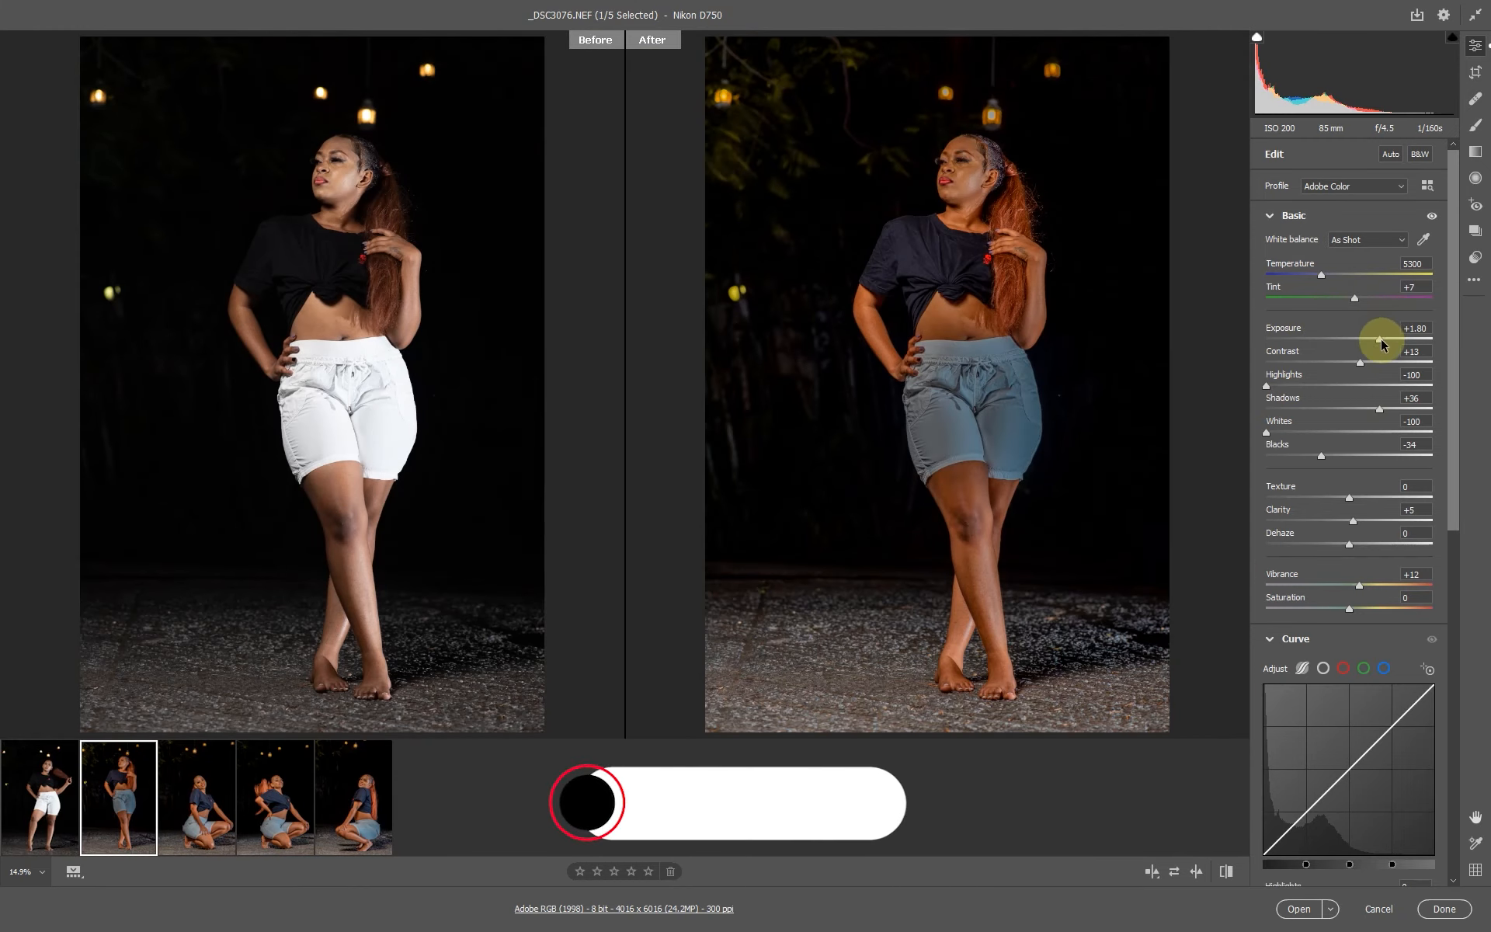
{"action": "left_click_drag", "start_coordinate": [1379, 337], "coordinate": [1387, 341]}
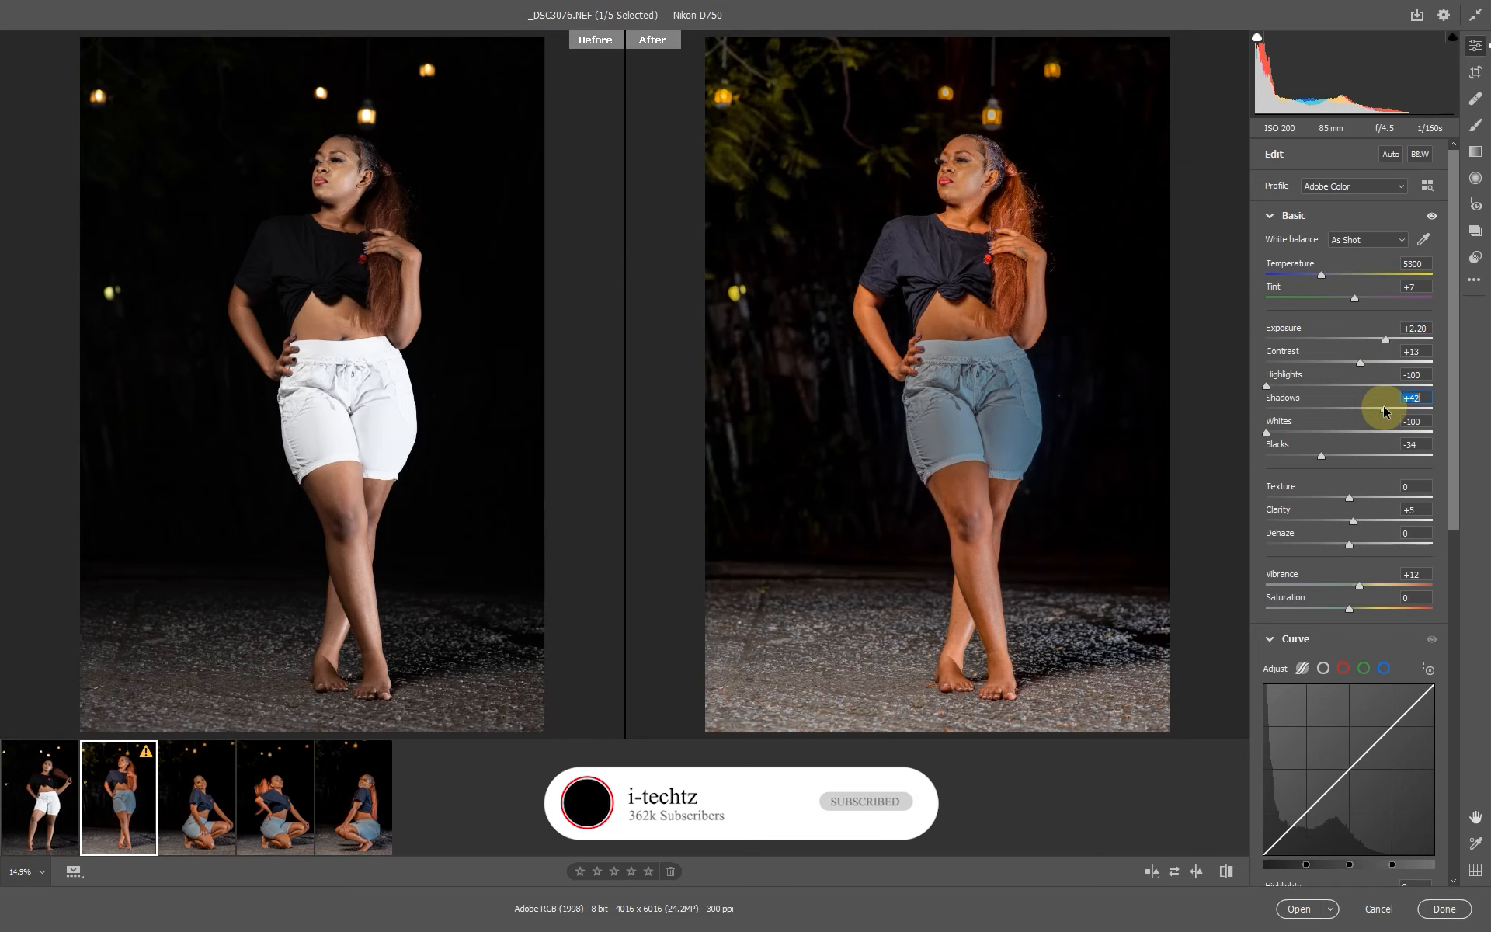
Inspect _DSC3076 up close on the face and legs, then return to the full view.
{"action": "left_click", "coordinate": [997, 200]}
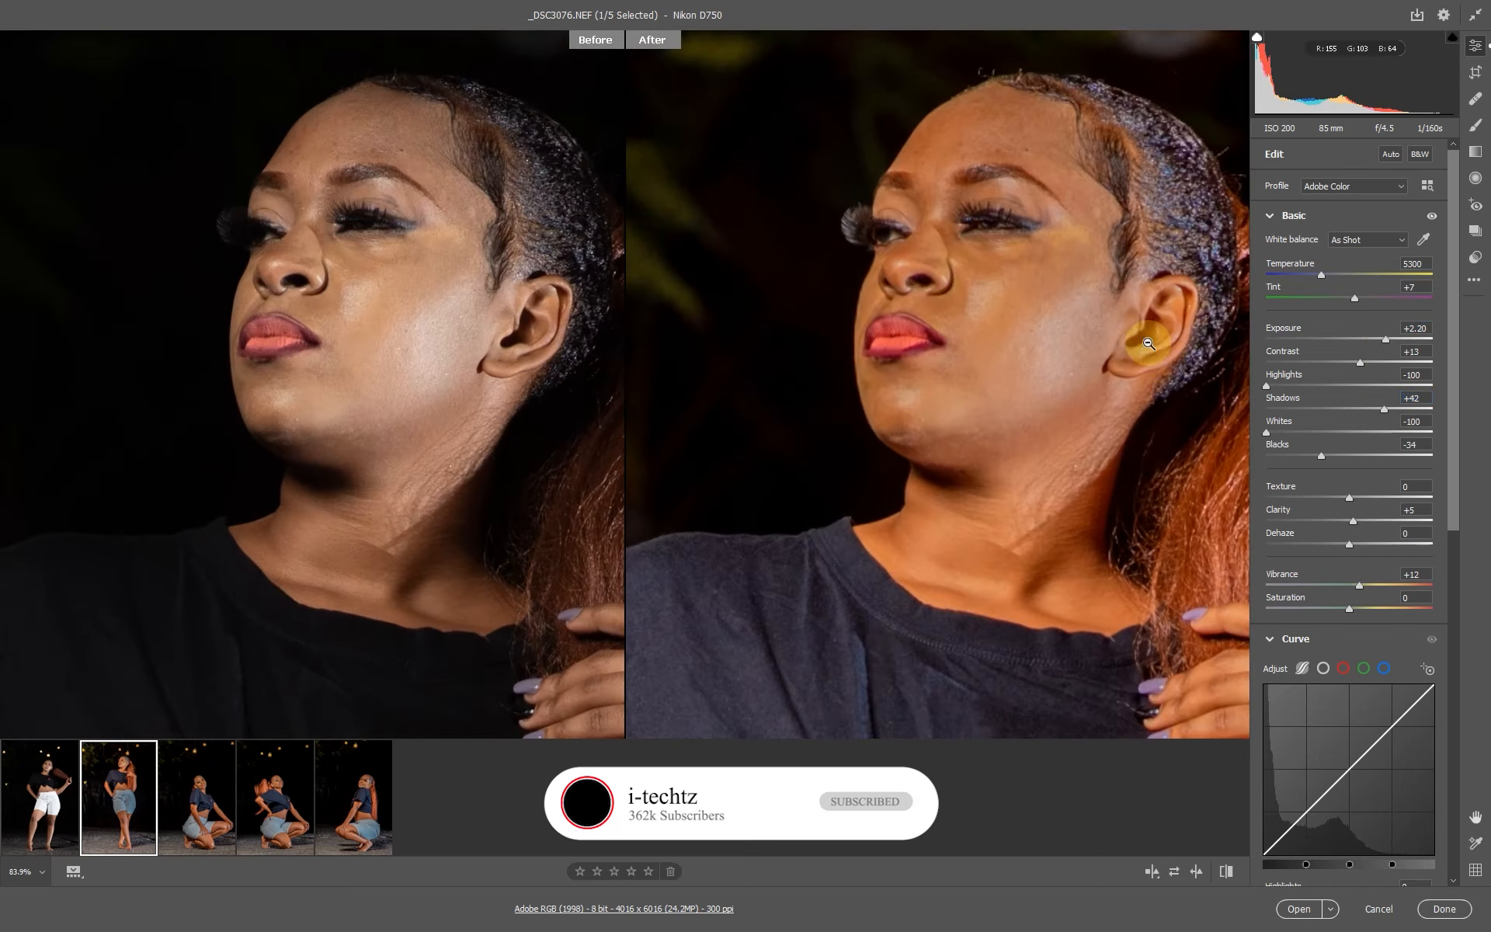
{"action": "left_click", "coordinate": [1024, 311]}
{"action": "left_click", "coordinate": [952, 526]}
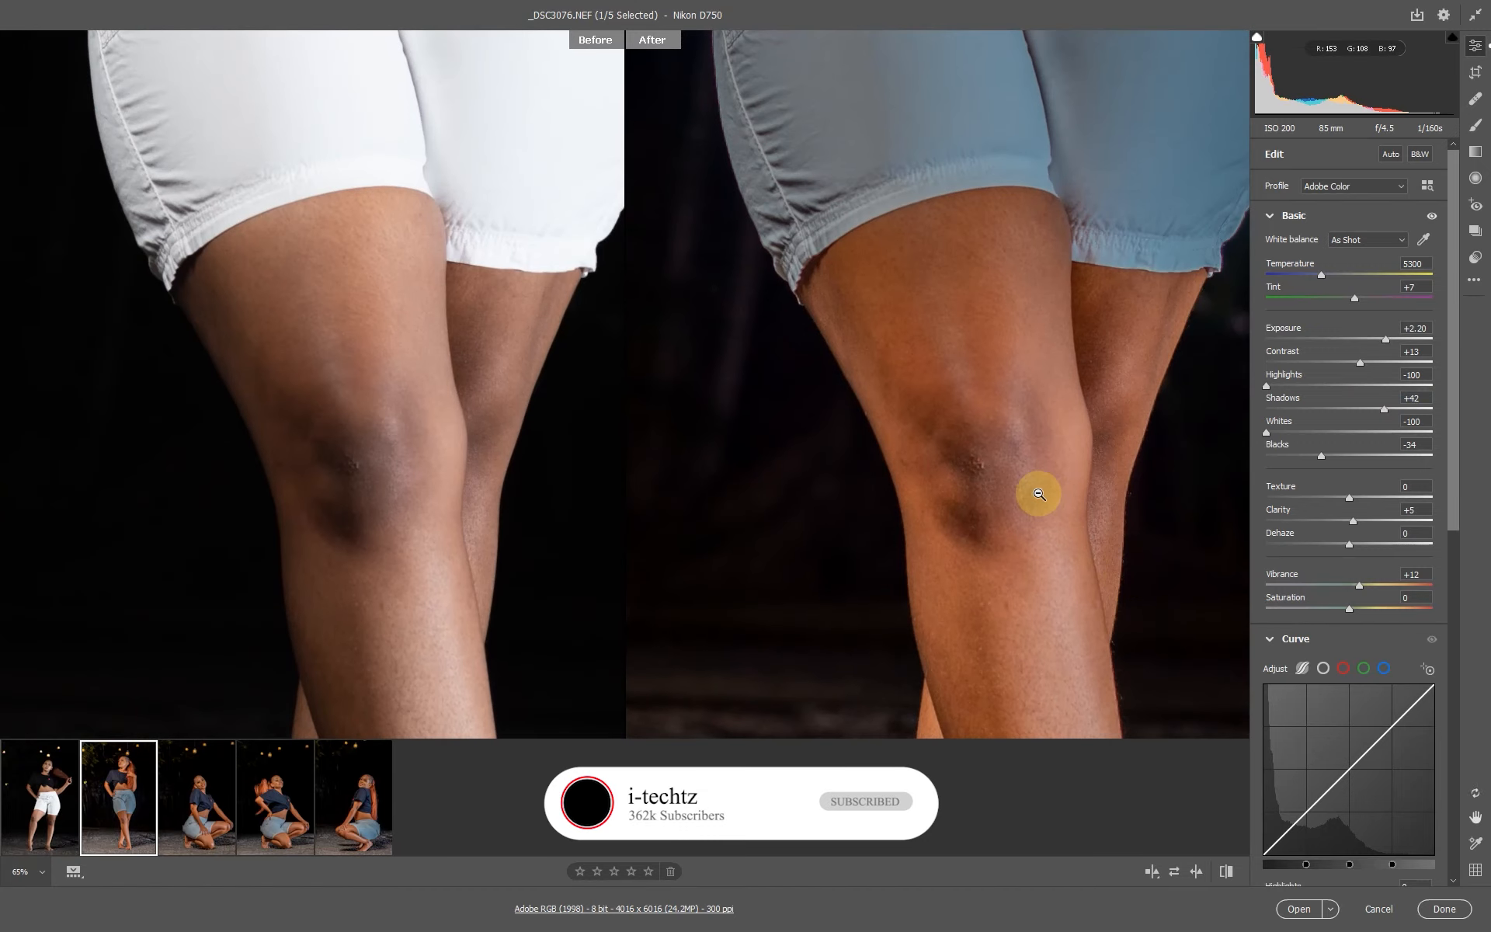
{"action": "left_click", "coordinate": [1039, 494]}
{"action": "left_click", "coordinate": [491, 247]}
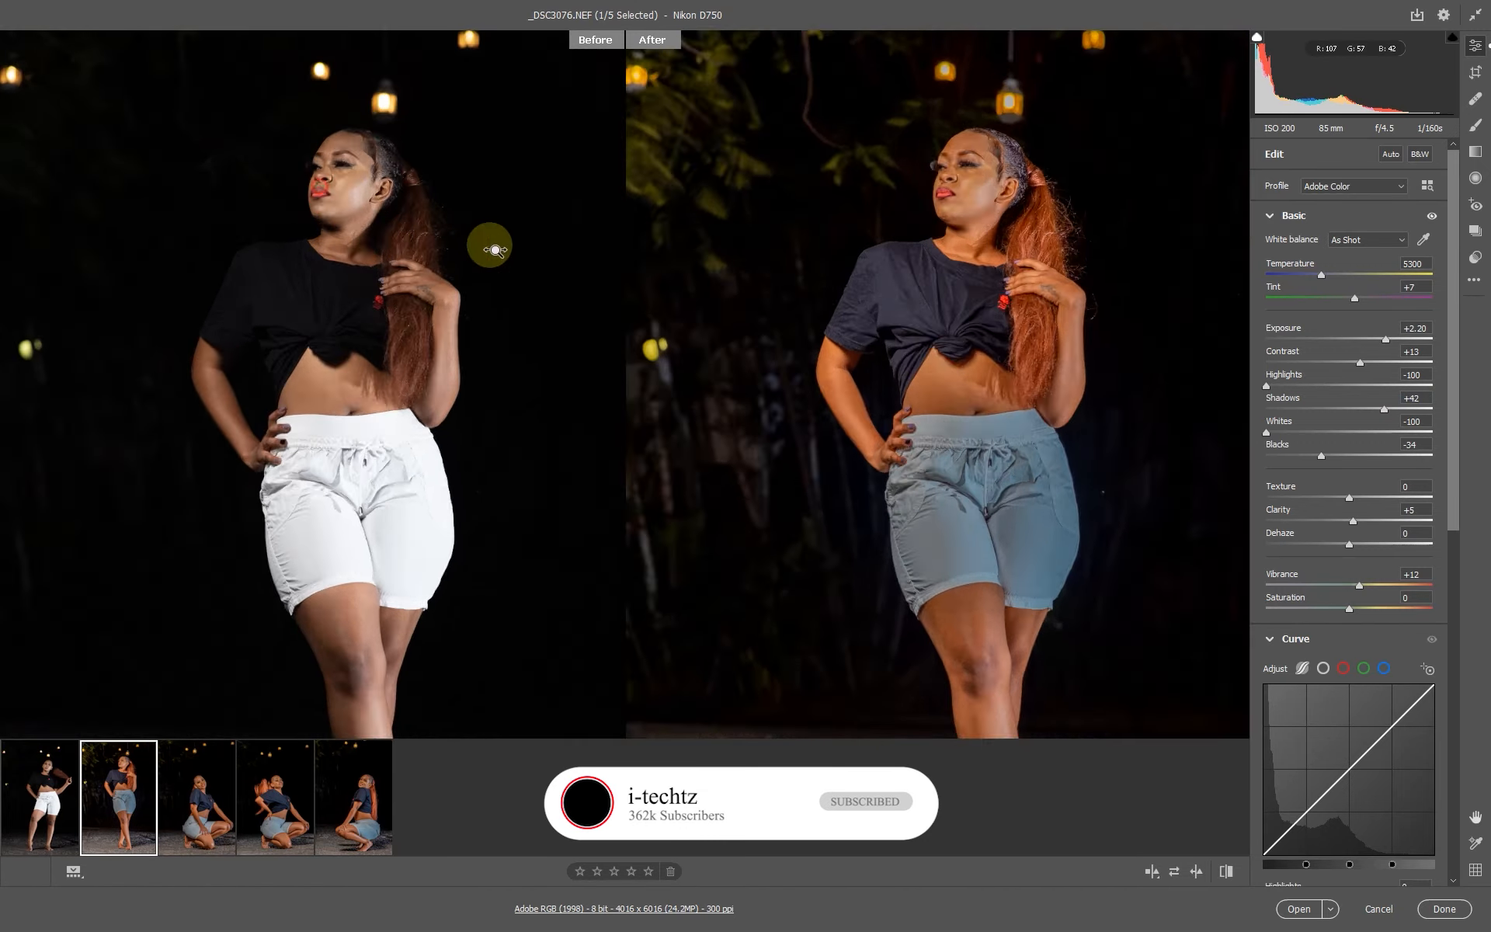
{"action": "left_click", "coordinate": [1049, 178]}
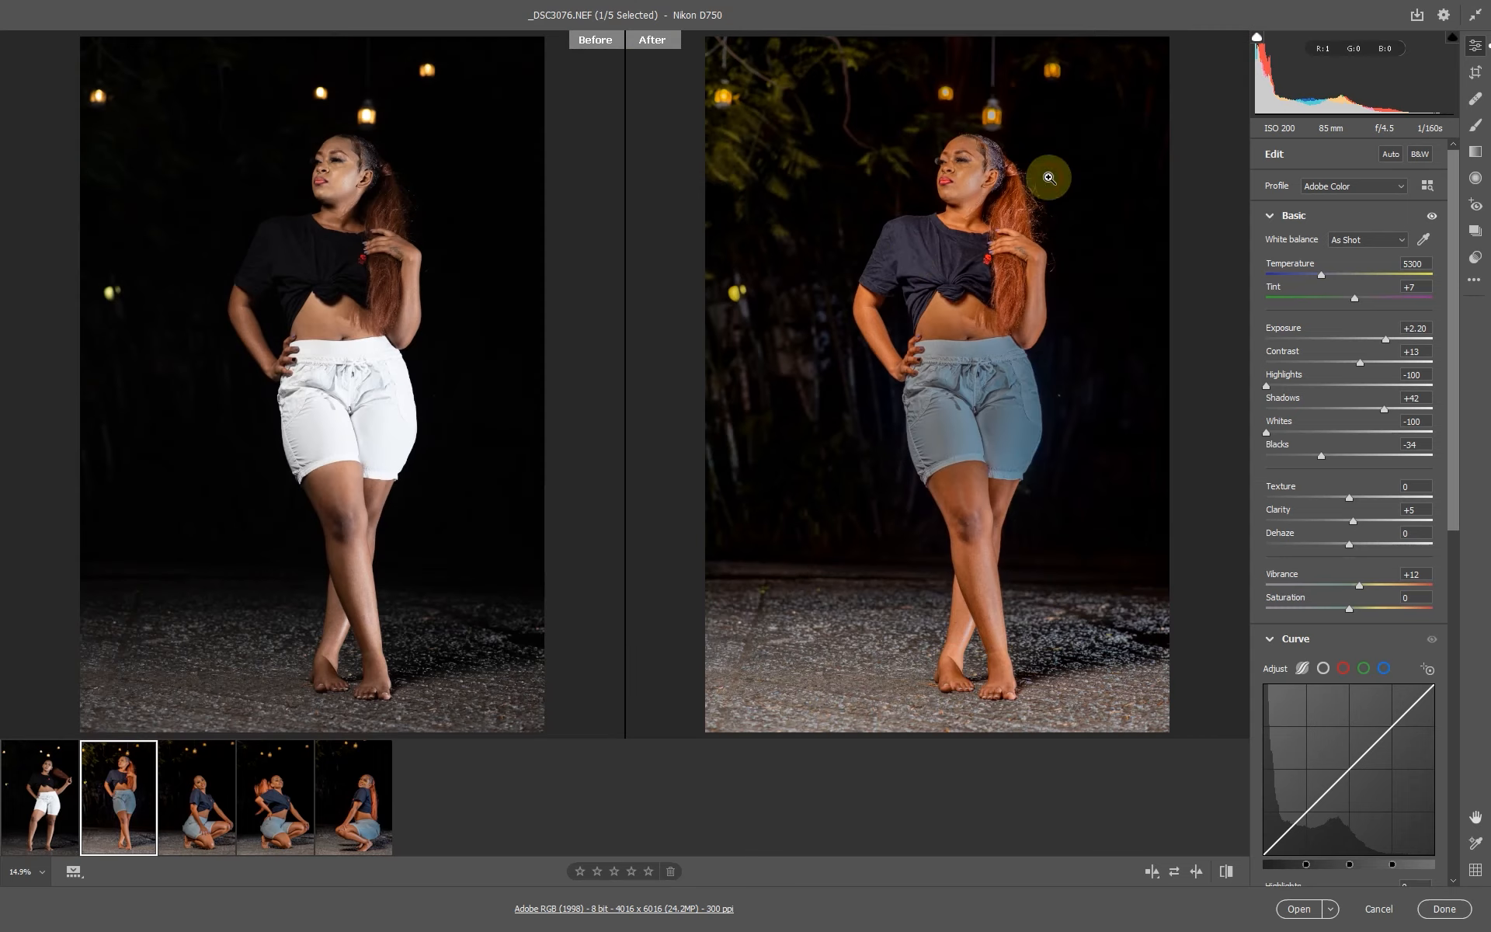
Select the _DSC3071 photo and paste the copied edit settings onto it.
{"action": "left_click", "coordinate": [35, 804]}
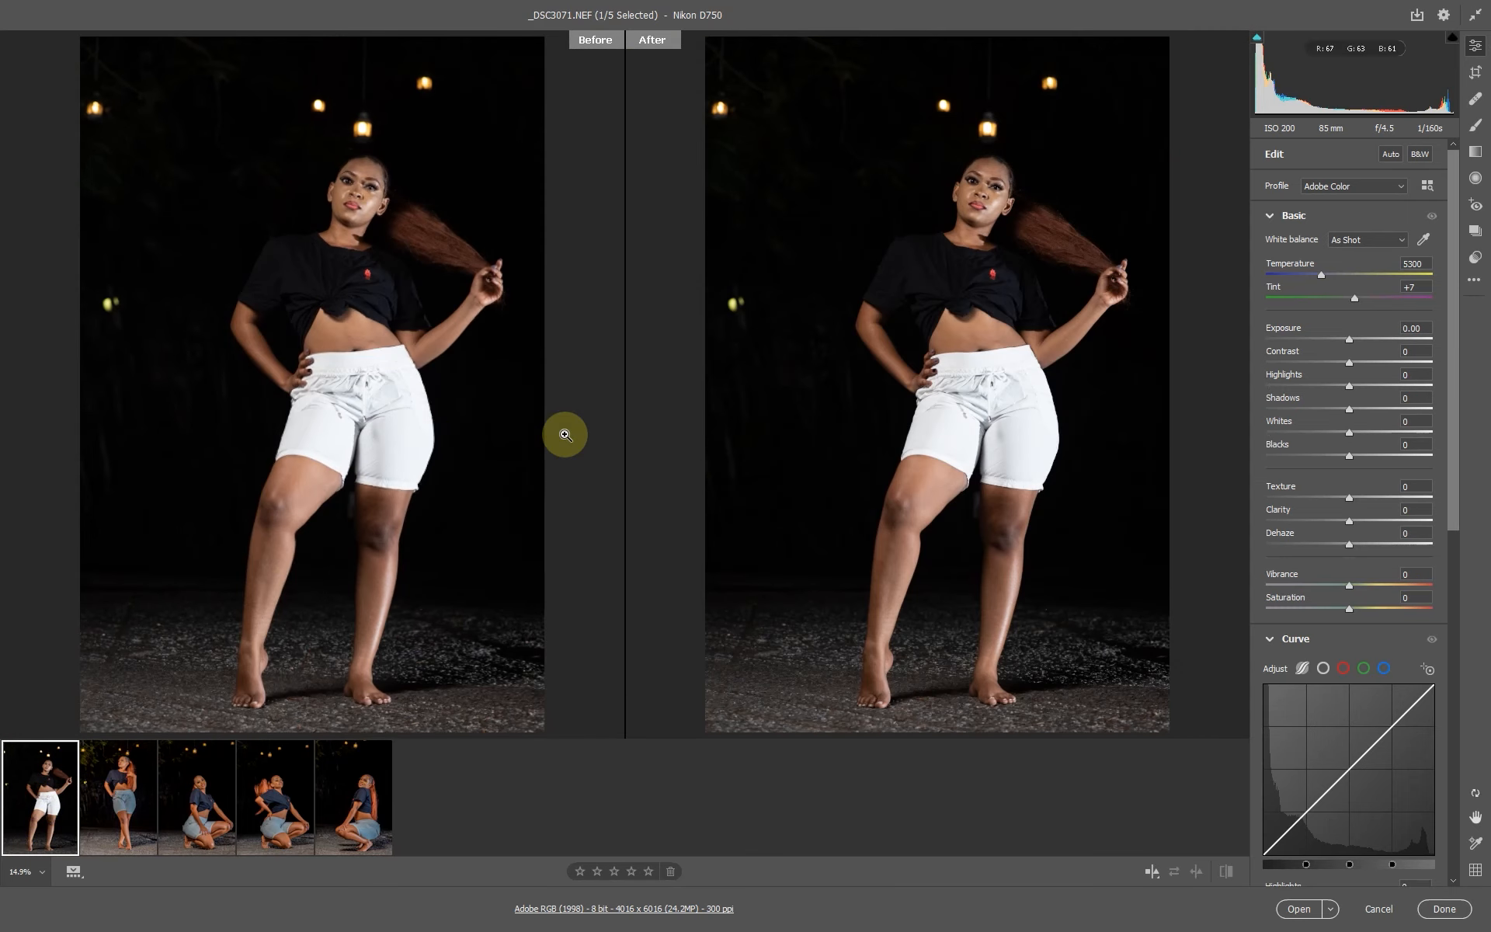
{"action": "right_click", "coordinate": [917, 141]}
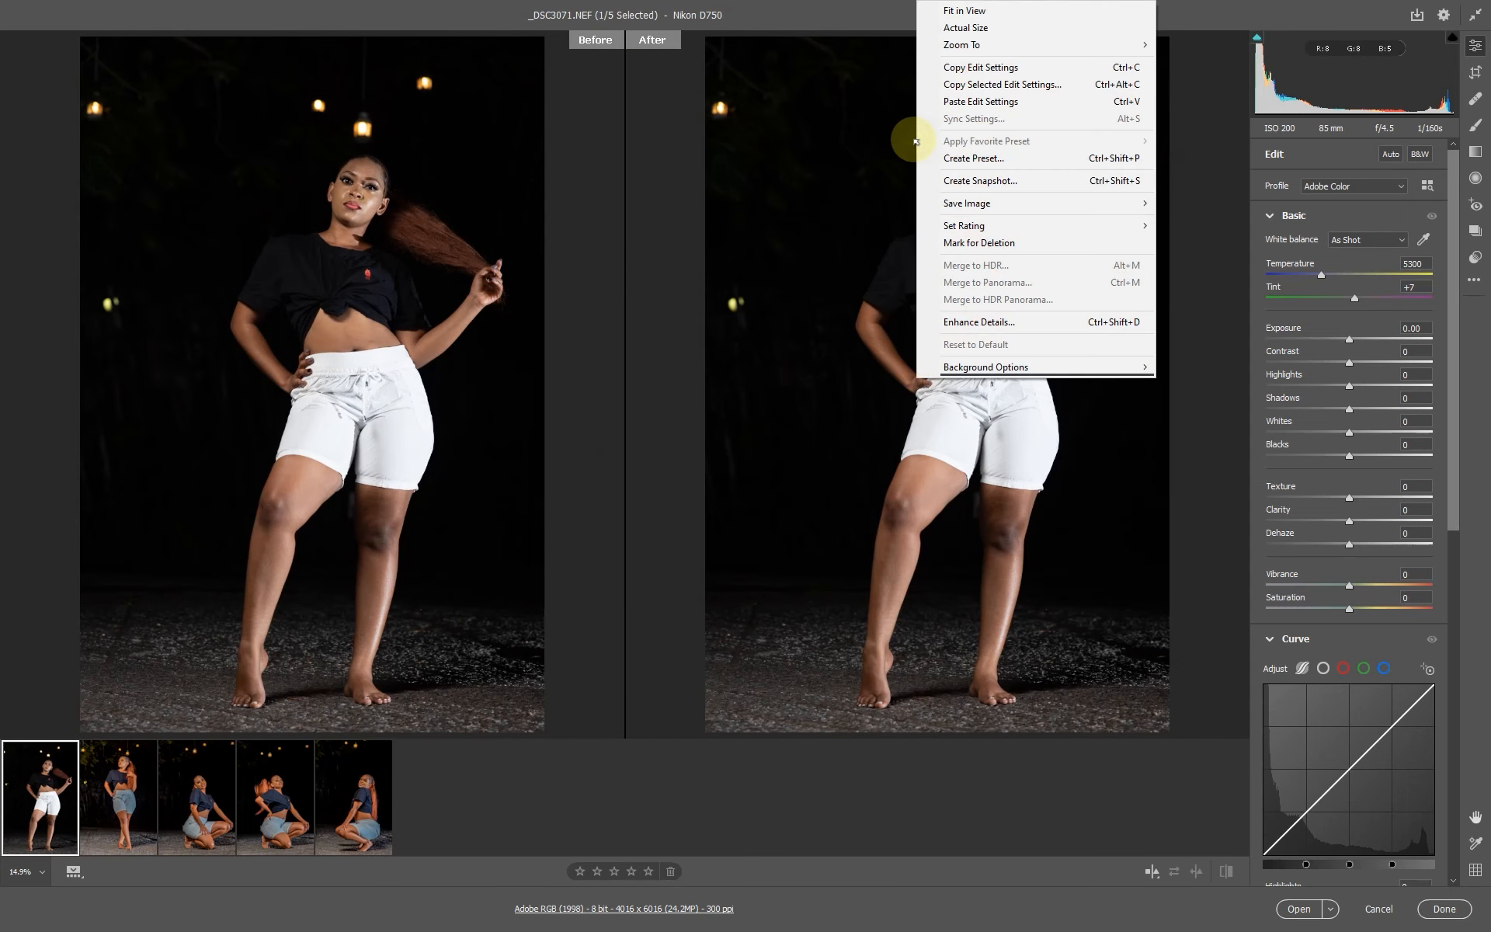
{"action": "left_click", "coordinate": [998, 101]}
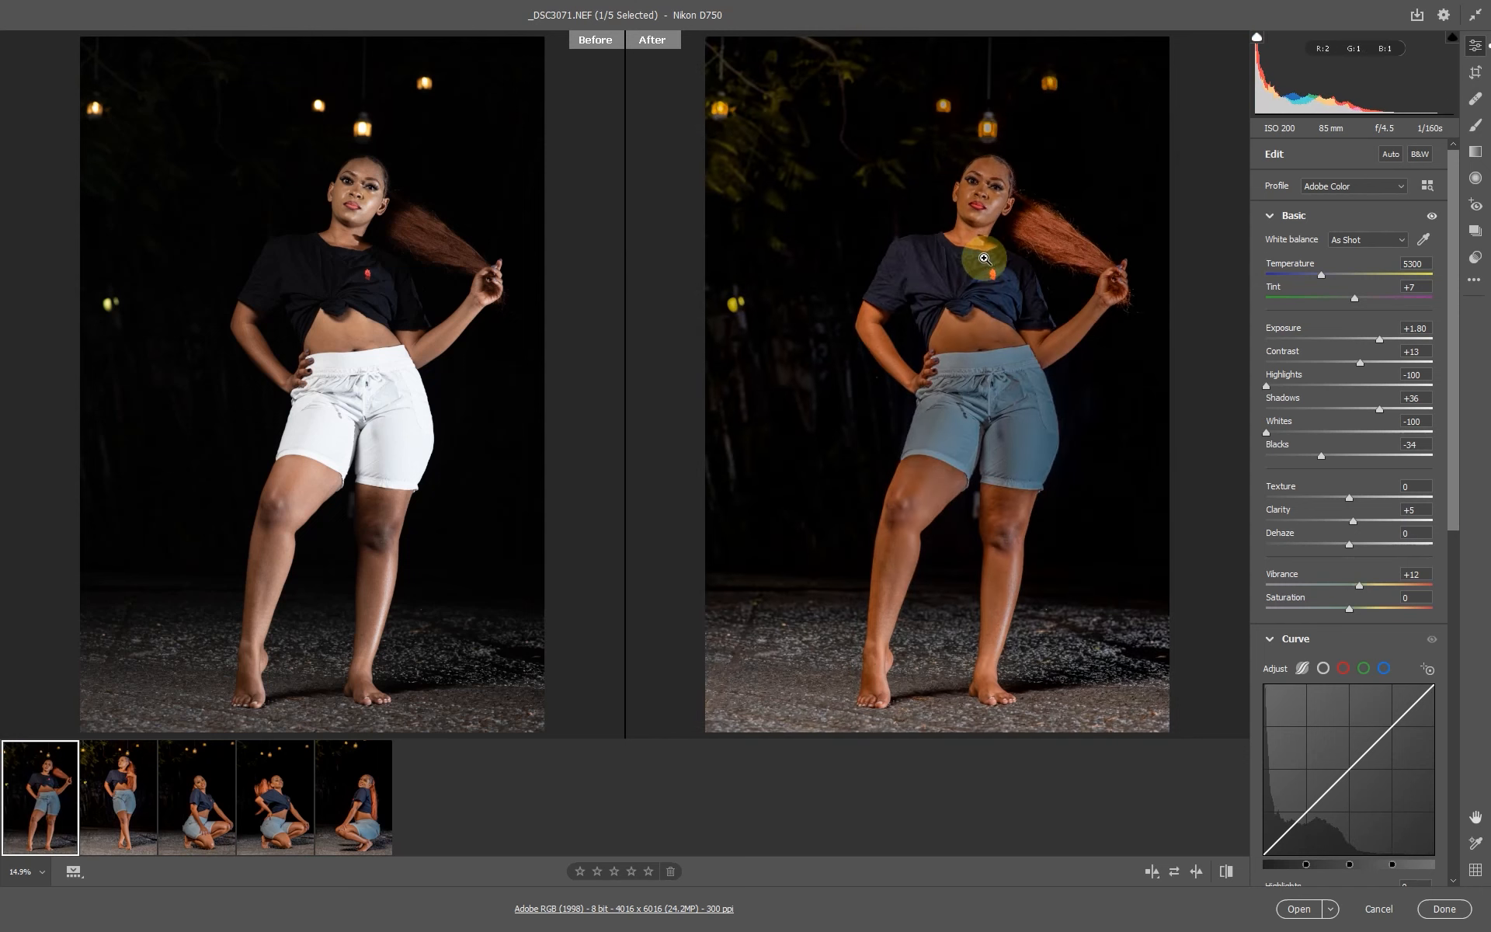
Raise _DSC3071's shadows to +46 and exposure to +2.10, checking the face up close.
{"action": "left_click", "coordinate": [984, 175]}
{"action": "left_click", "coordinate": [882, 259]}
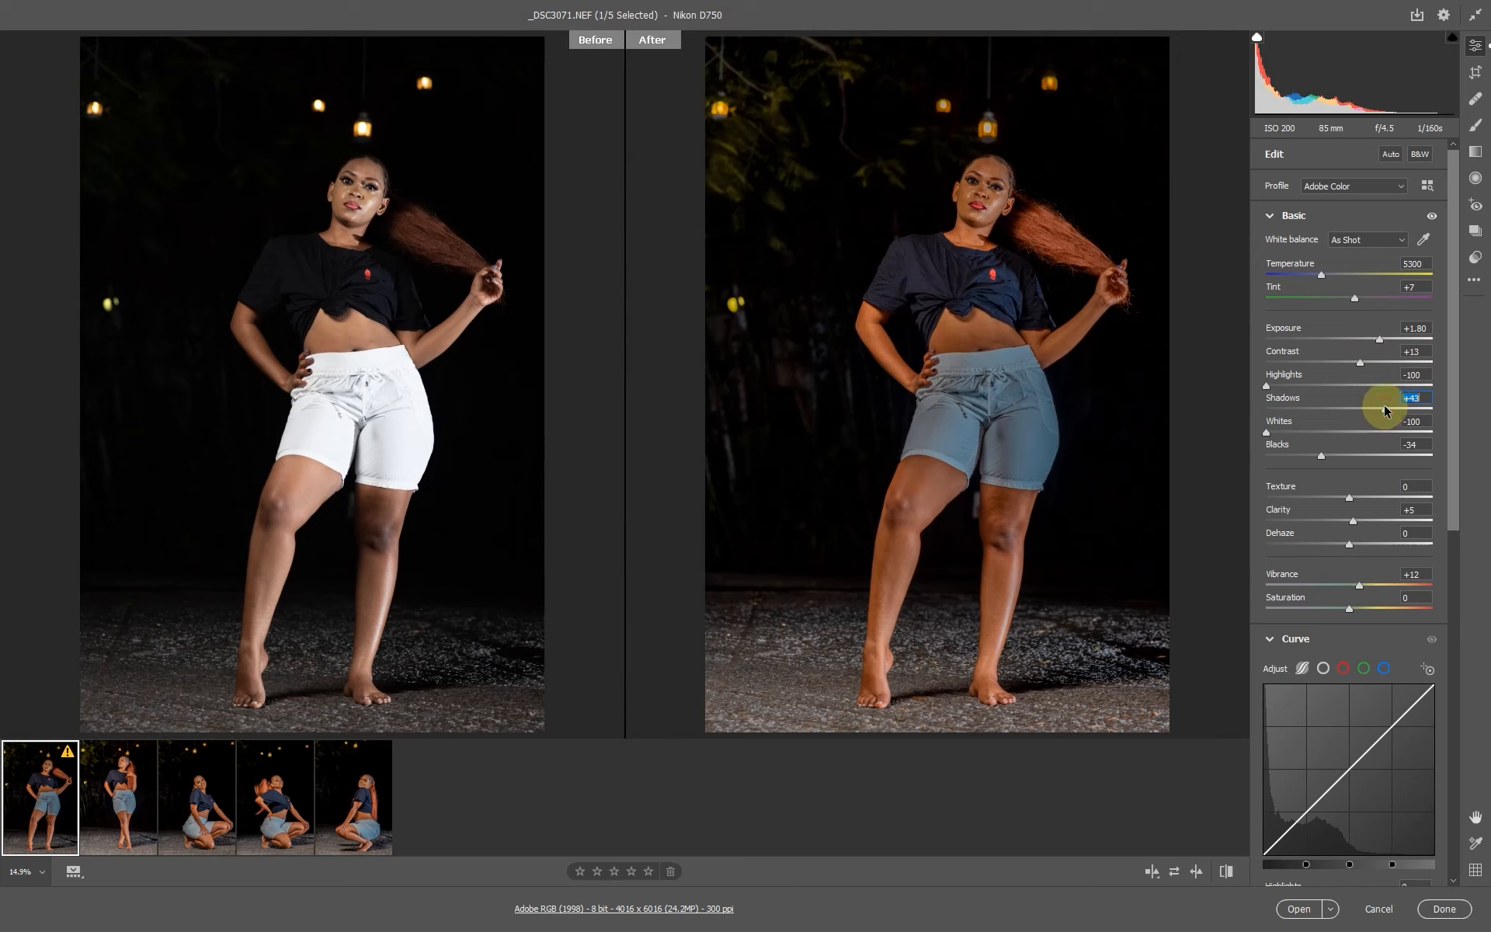
{"action": "left_click_drag", "start_coordinate": [1386, 406], "coordinate": [1387, 408]}
{"action": "left_click_drag", "start_coordinate": [1380, 341], "coordinate": [1385, 342]}
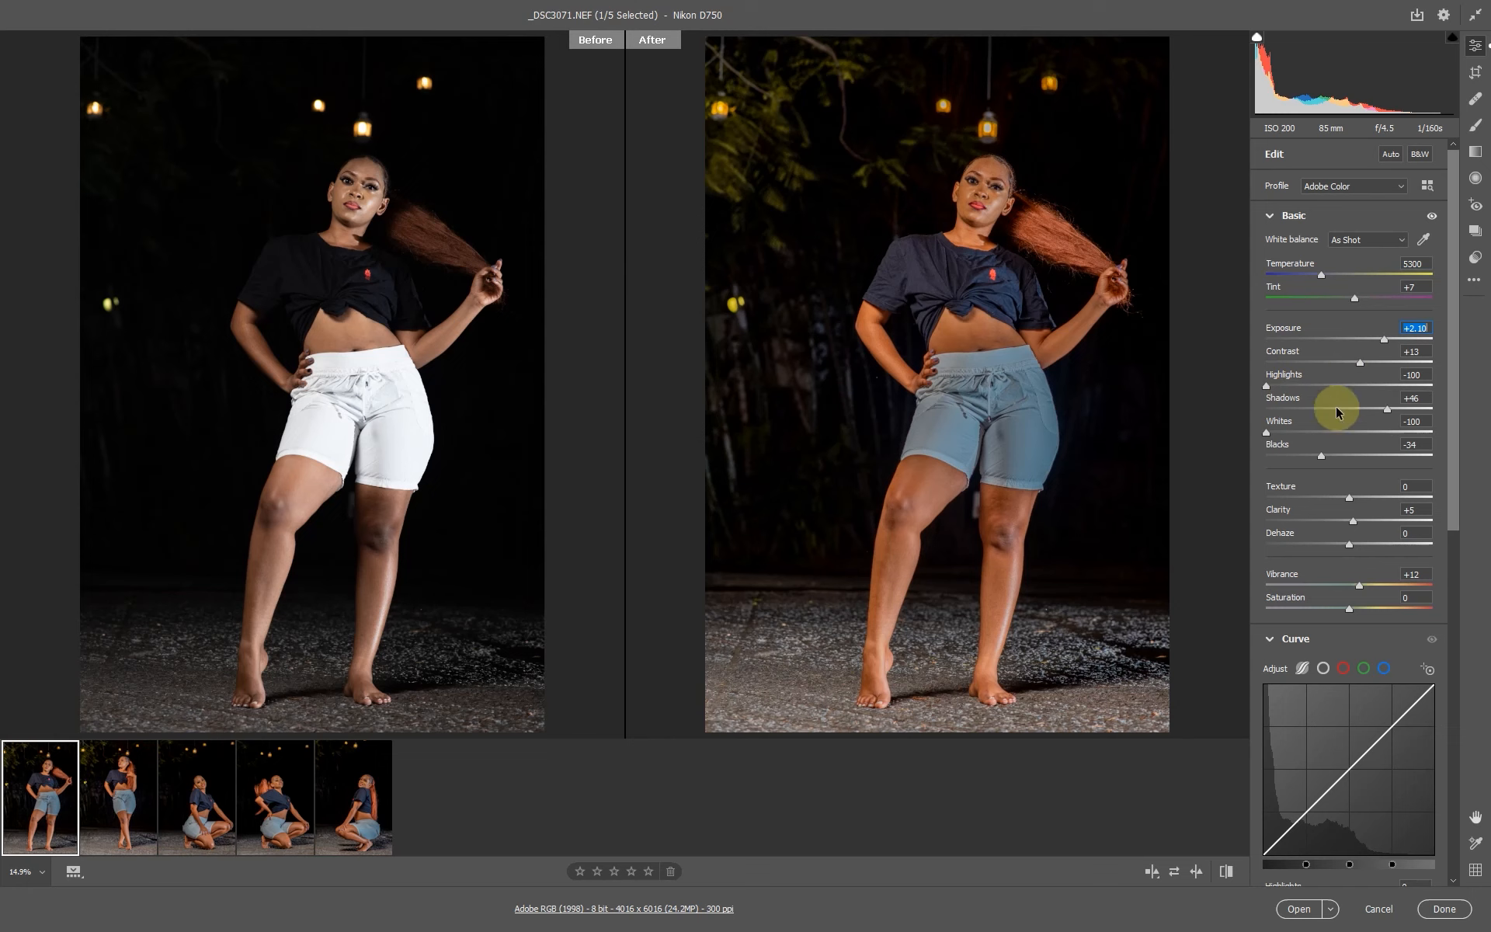
{"action": "left_click", "coordinate": [1008, 198]}
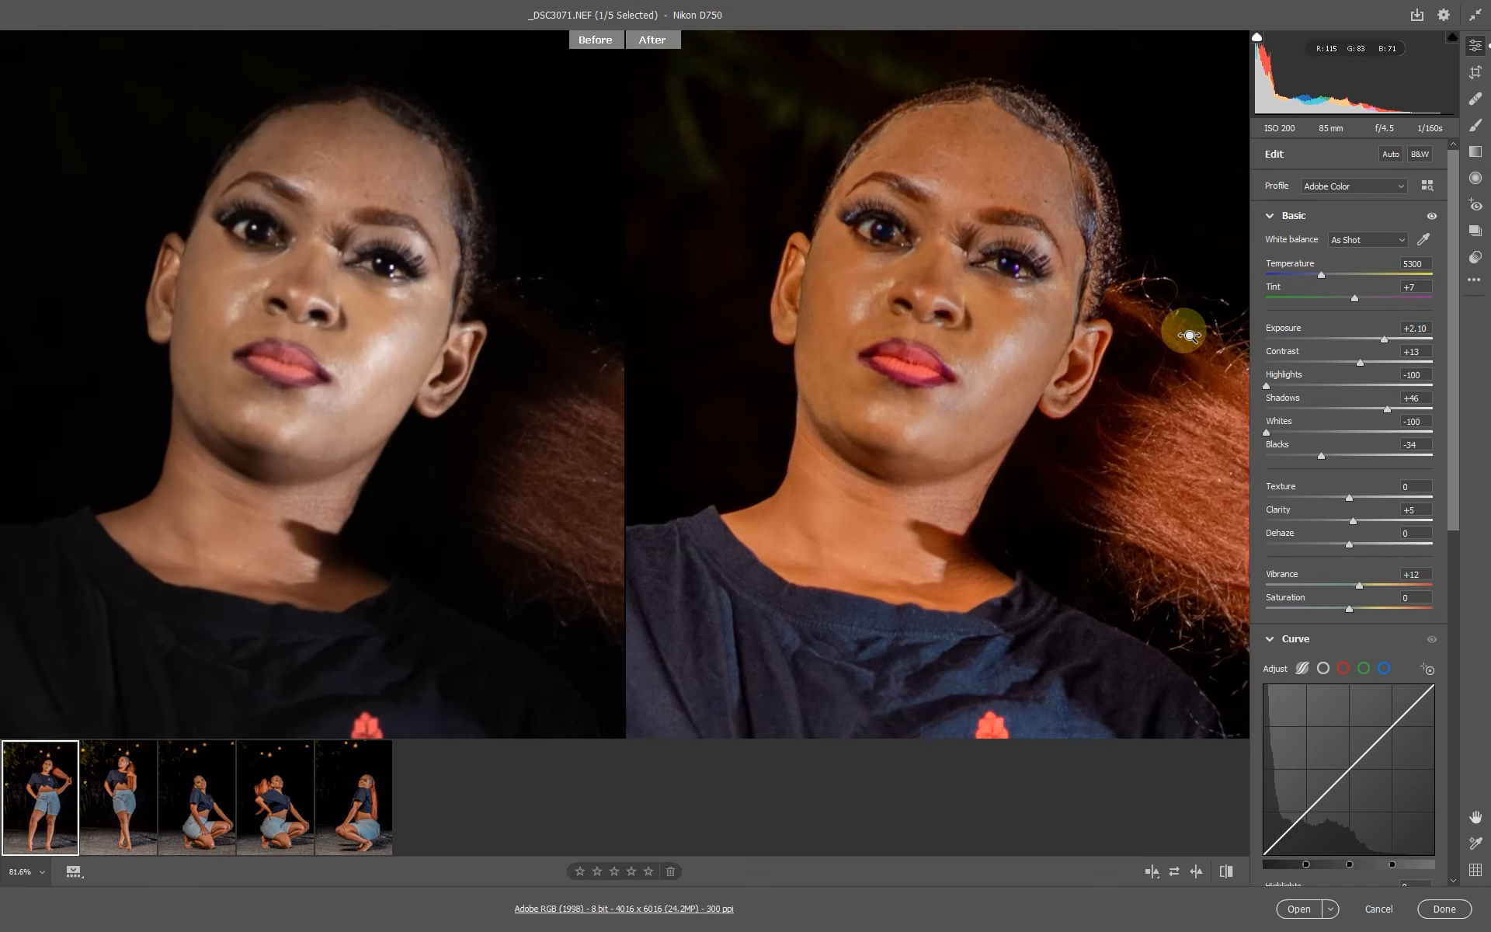
{"action": "left_click", "coordinate": [986, 271]}
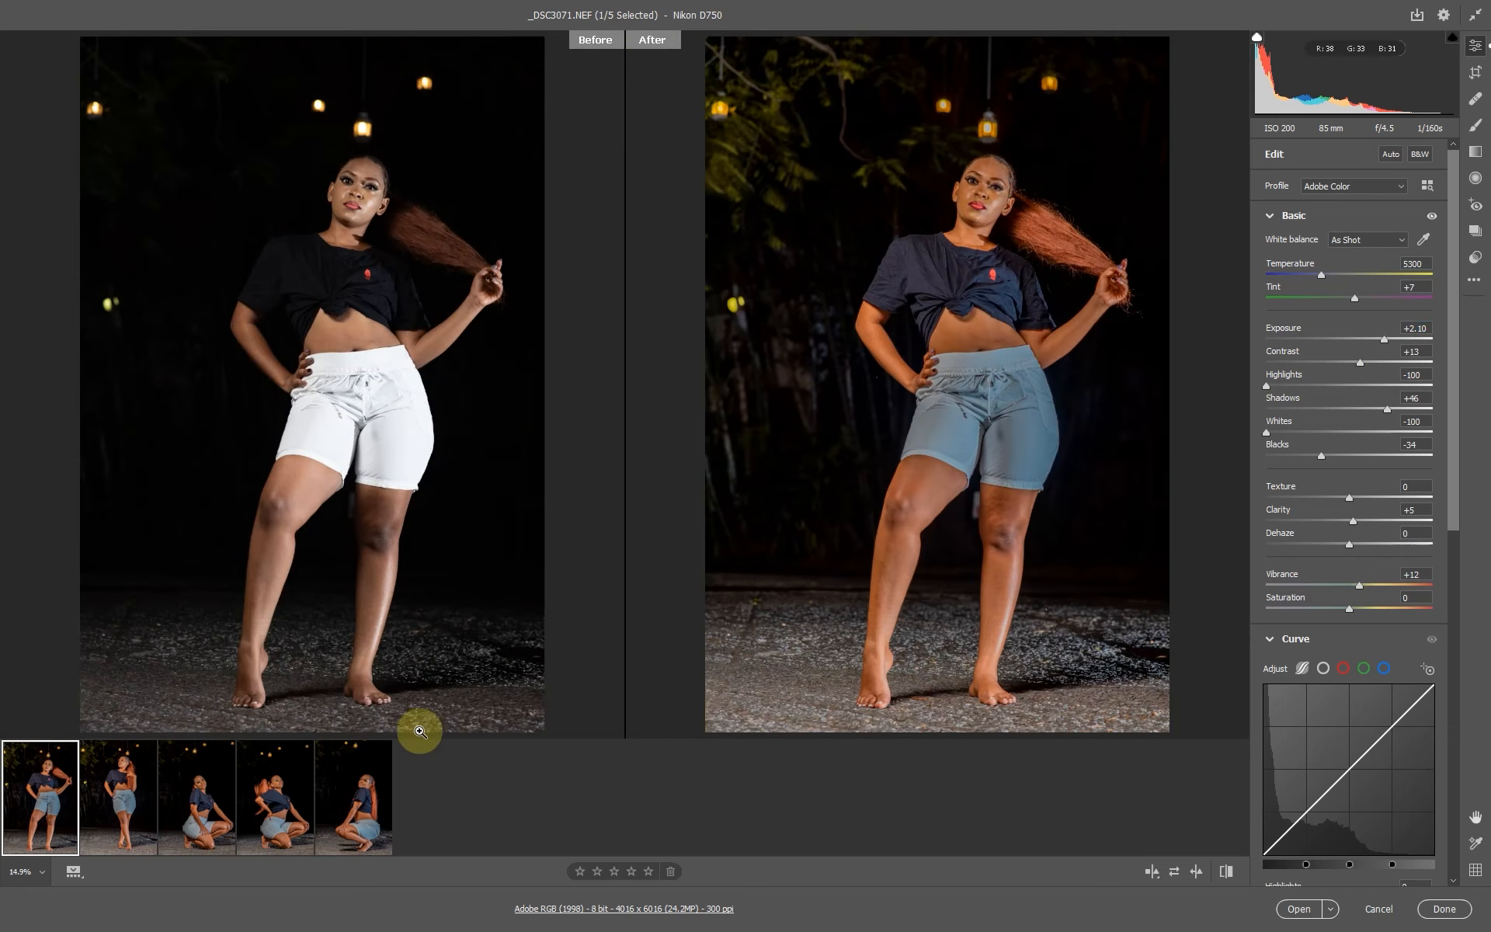
Select _DSC3084 and inspect its face, shirt and shorts at different zoom levels.
{"action": "left_click", "coordinate": [267, 808]}
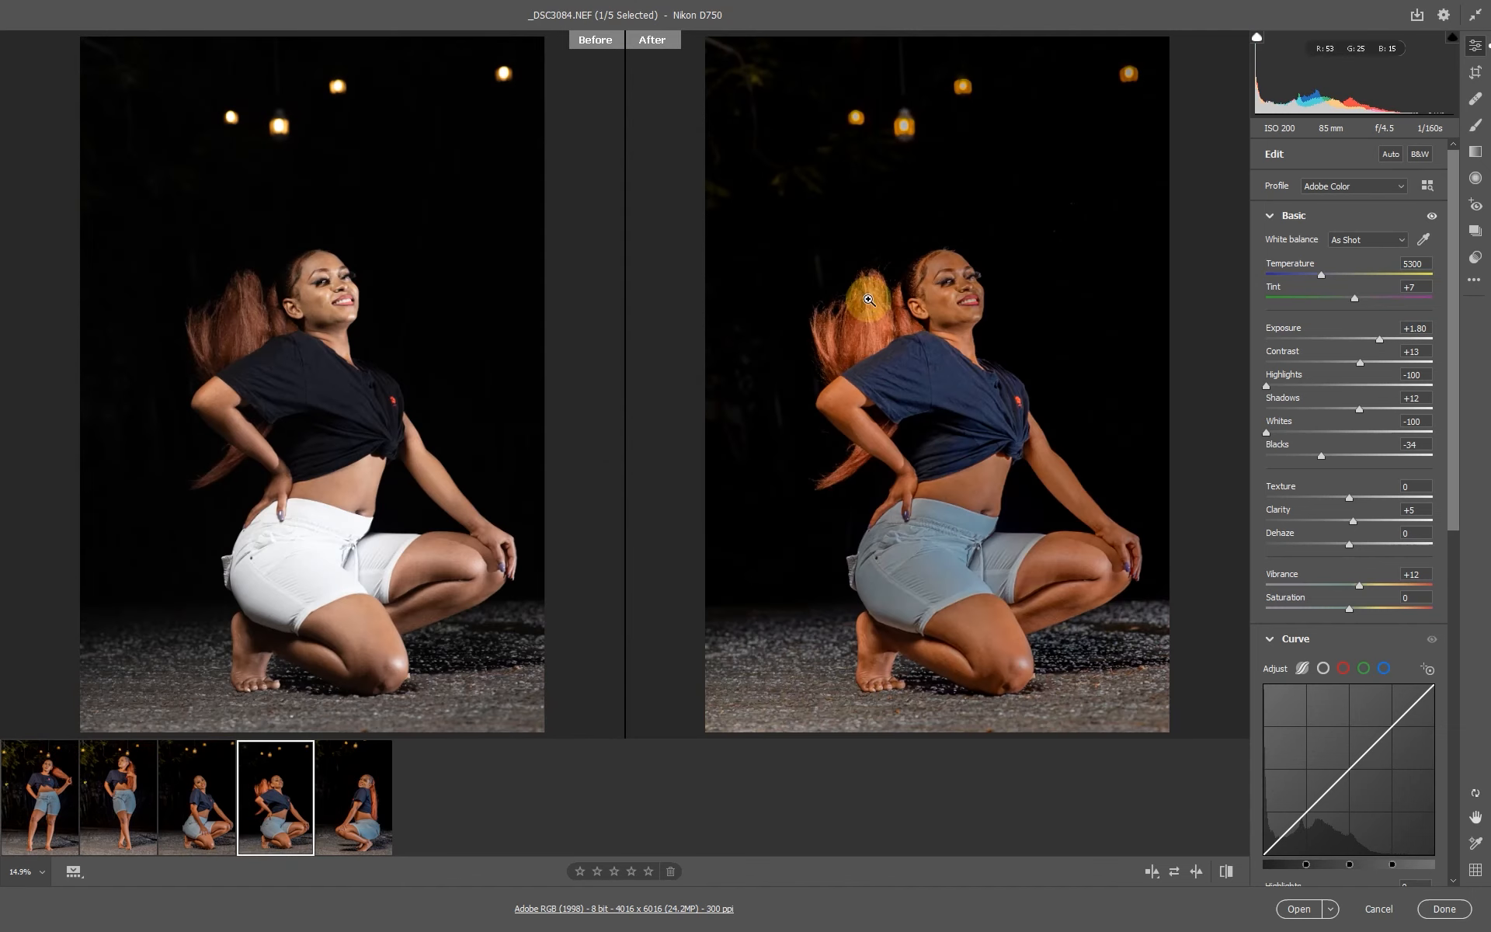
{"action": "left_click", "coordinate": [964, 307]}
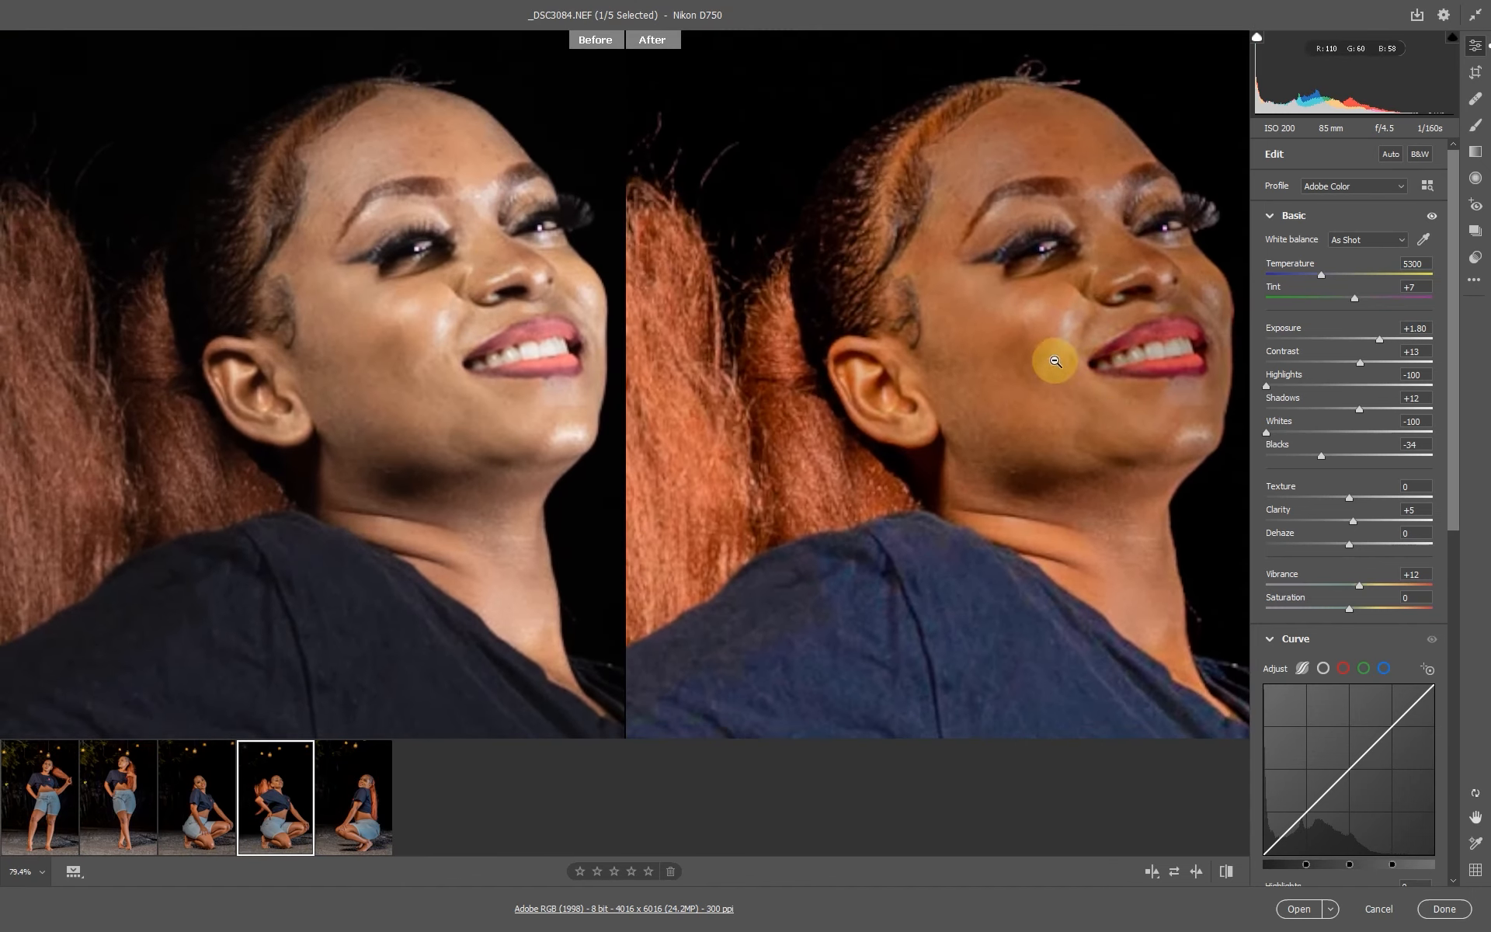
{"action": "left_click", "coordinate": [1041, 380]}
{"action": "left_click", "coordinate": [1033, 380]}
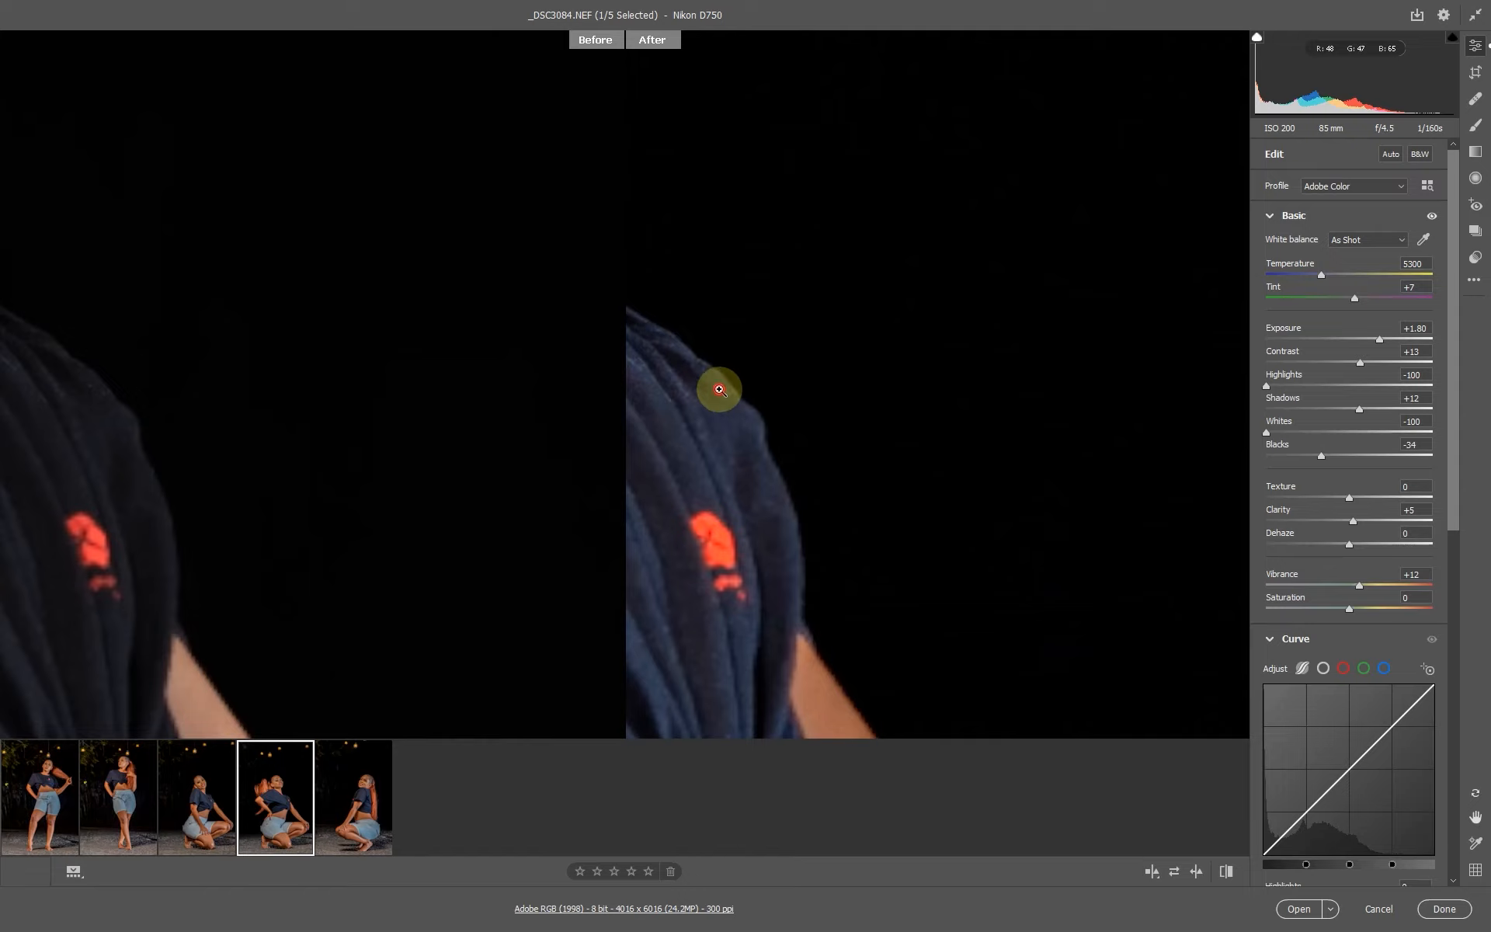
{"action": "left_click", "coordinate": [716, 390]}
{"action": "left_click", "coordinate": [1074, 372]}
{"action": "left_click", "coordinate": [793, 291]}
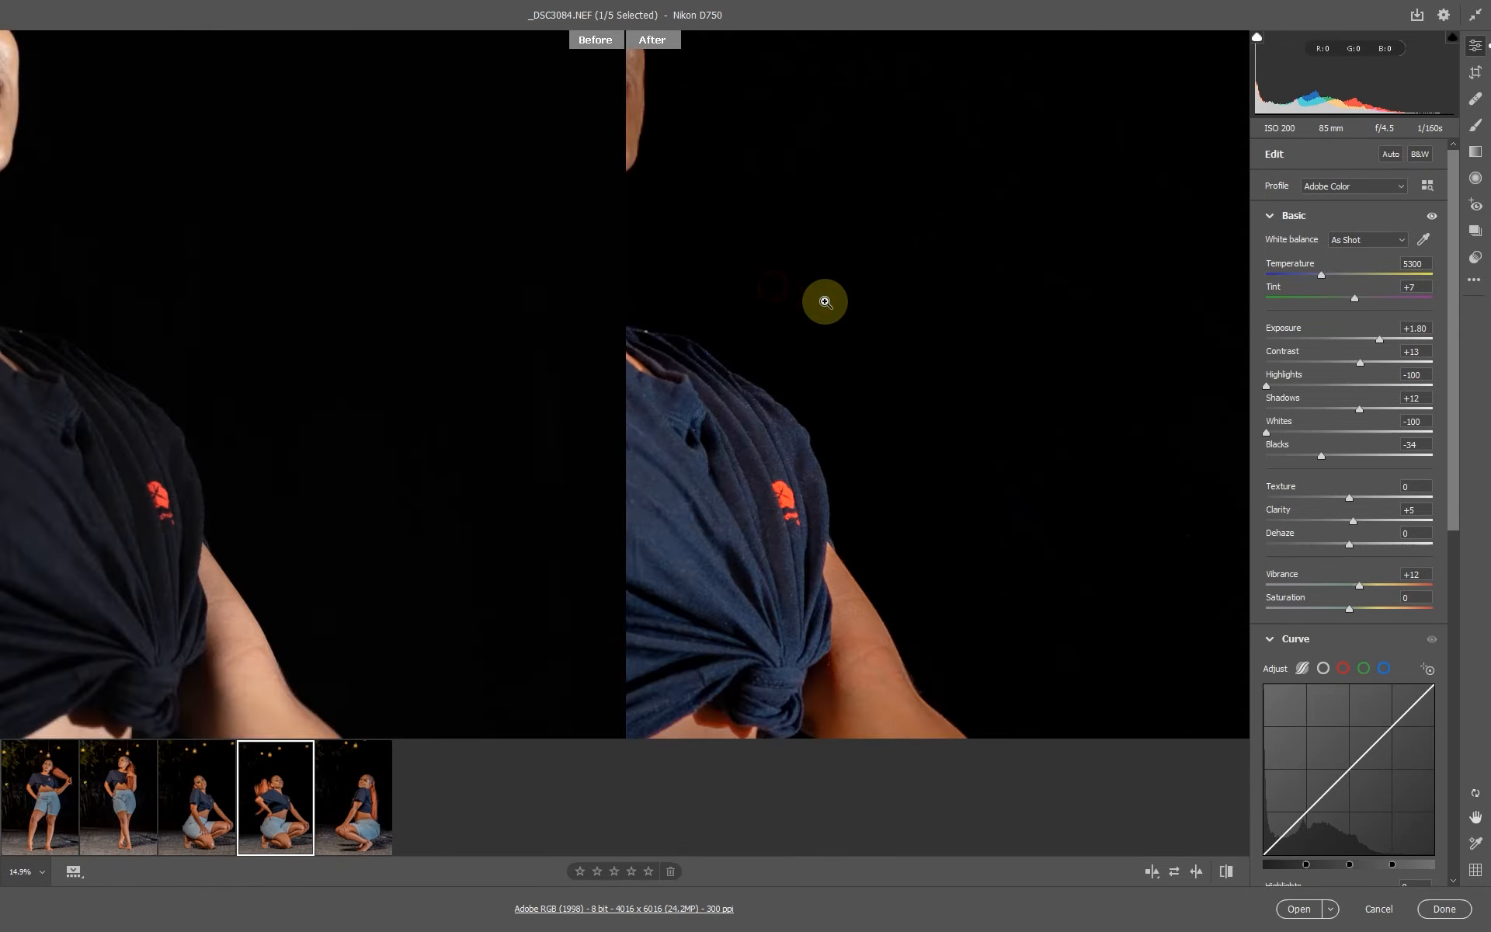
{"action": "left_click_drag", "start_coordinate": [909, 283], "coordinate": [959, 372]}
{"action": "left_click_drag", "start_coordinate": [959, 372], "coordinate": [1042, 412]}
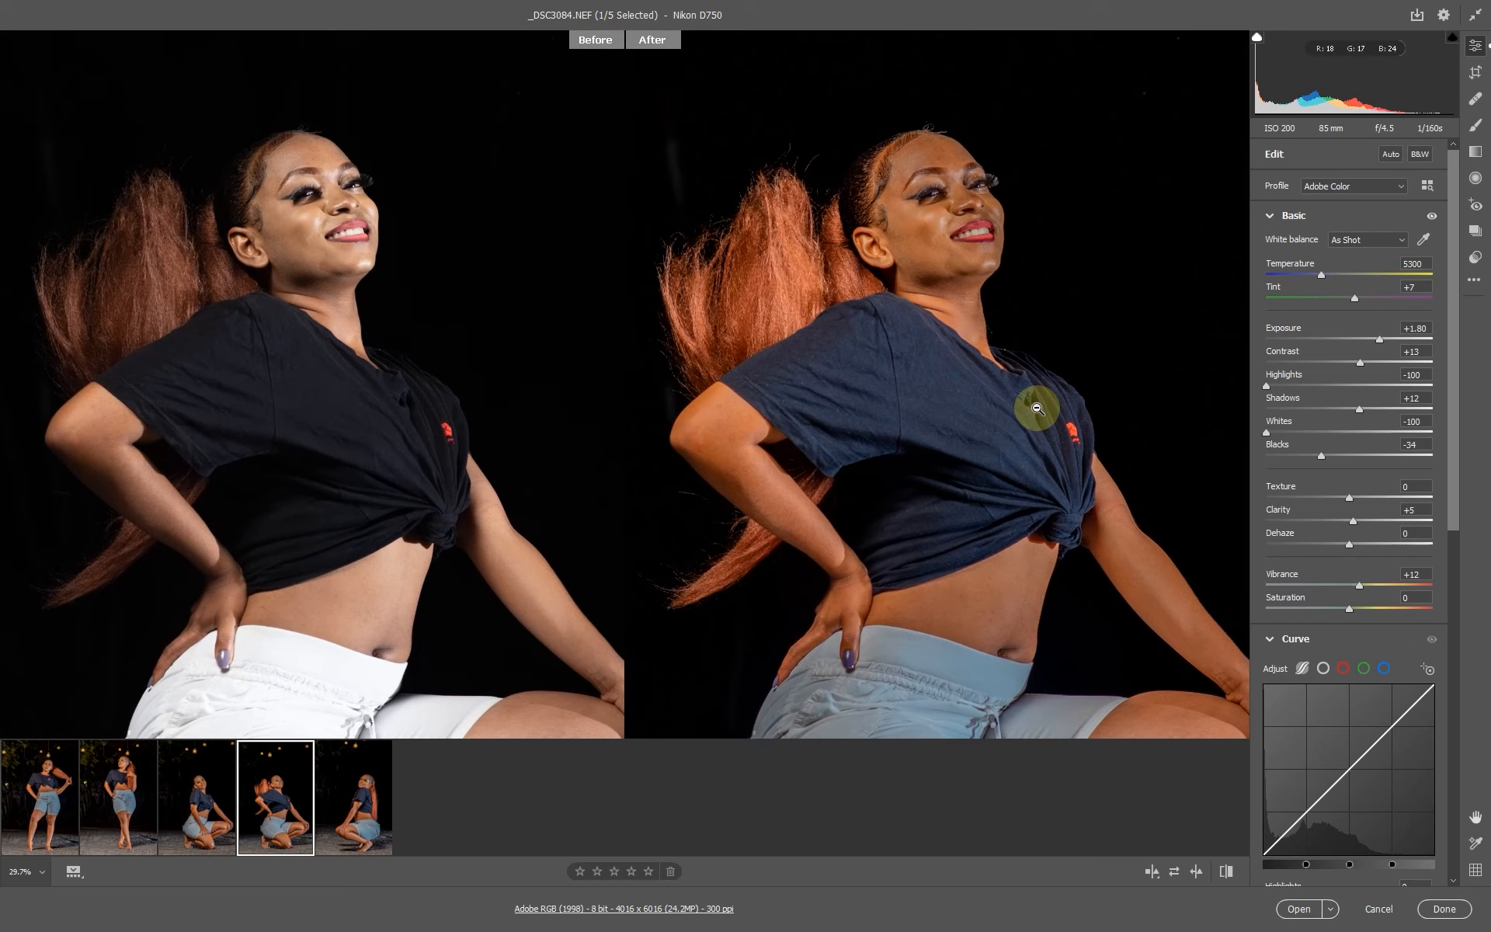
{"action": "left_click", "coordinate": [985, 299], "text": "alt"}
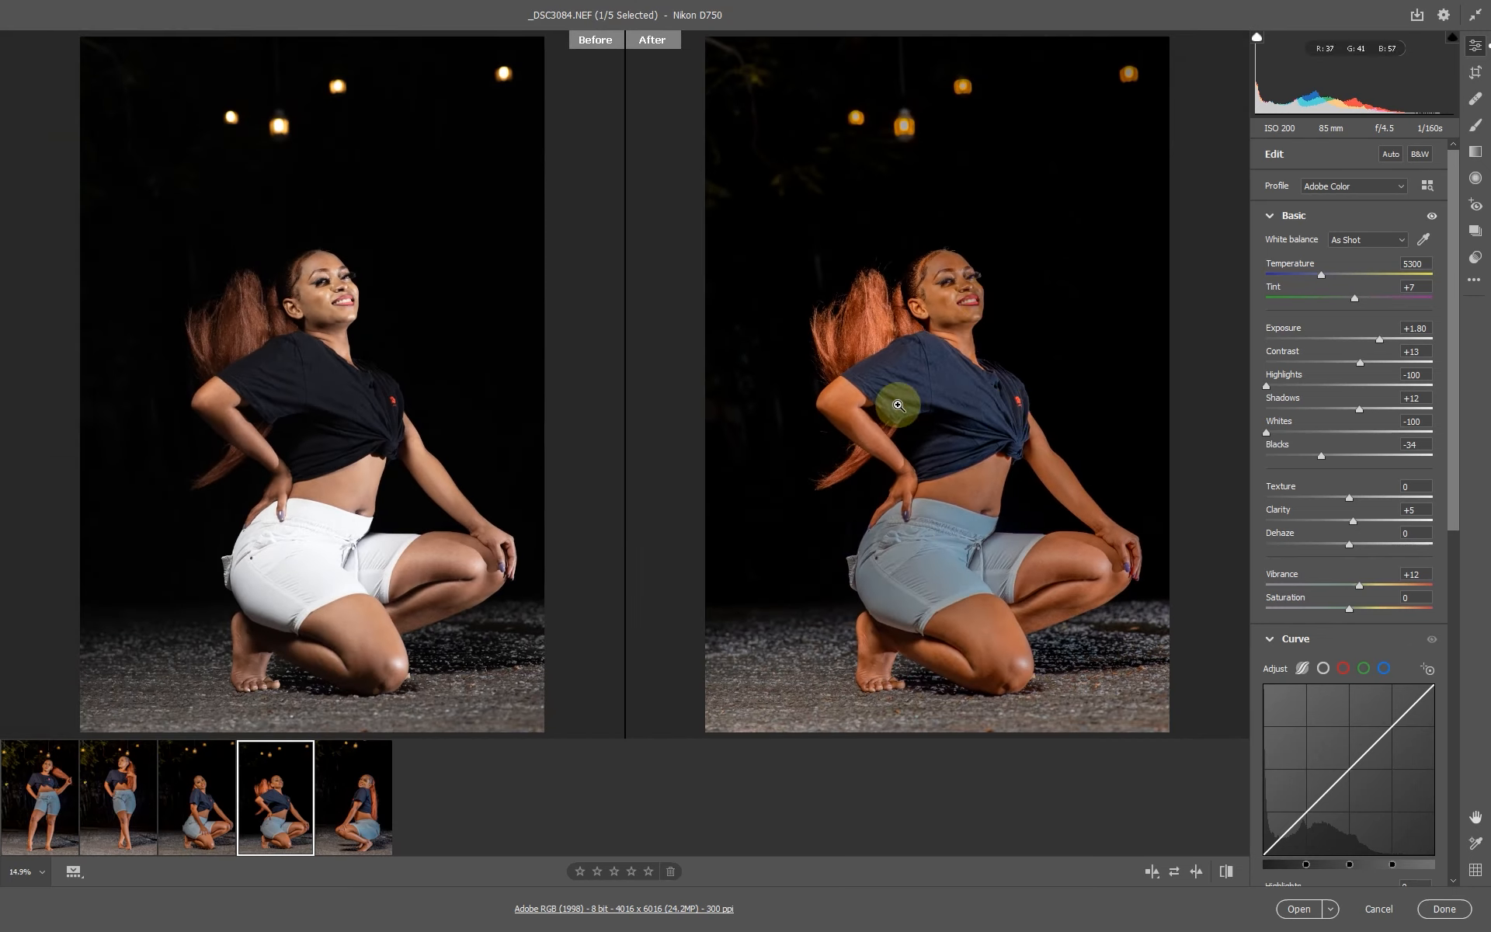
{"action": "left_click_drag", "start_coordinate": [947, 543], "coordinate": [1024, 567]}
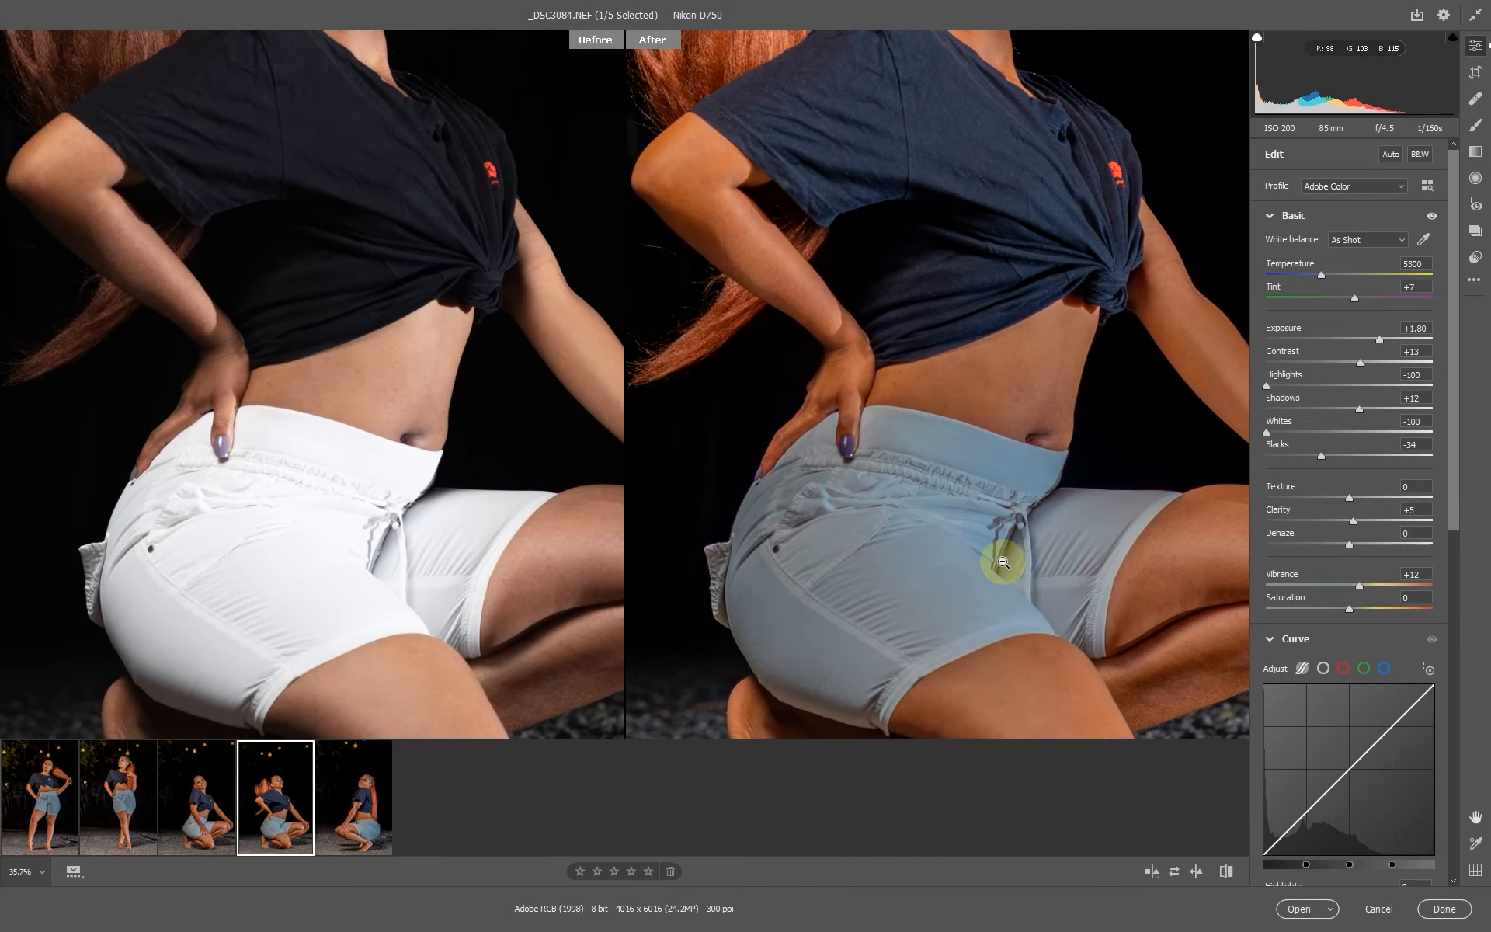
{"action": "scroll", "coordinate": [374, 260], "scroll_direction": "up", "scroll_amount": 2}
{"action": "scroll", "coordinate": [411, 68], "scroll_direction": "up", "scroll_amount": 5}
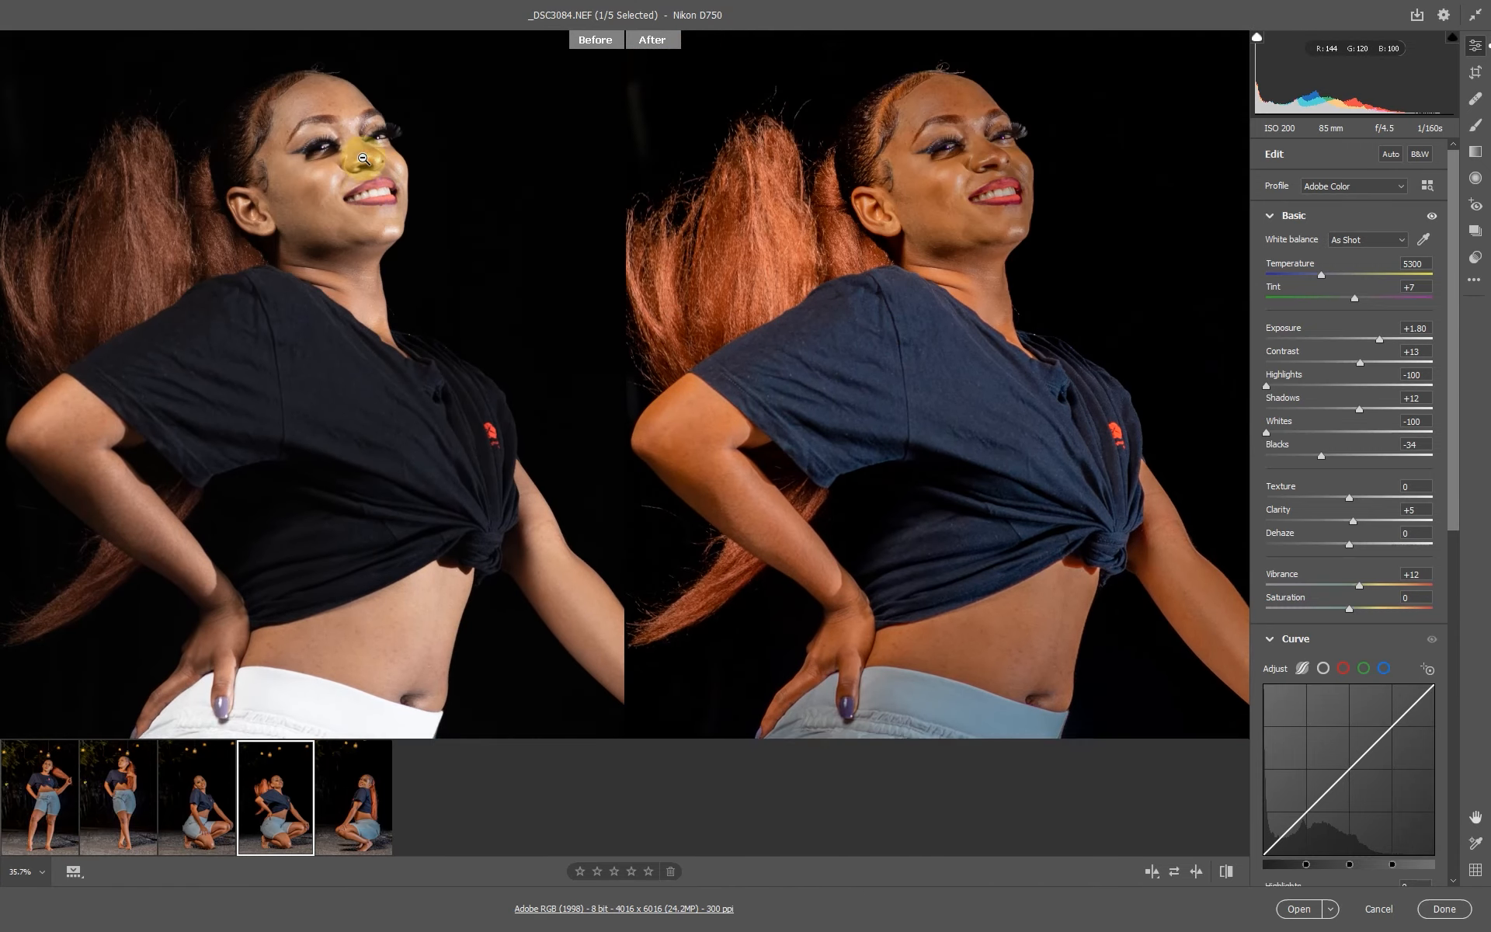
{"action": "scroll", "coordinate": [1018, 298], "scroll_direction": "down", "scroll_amount": 1}
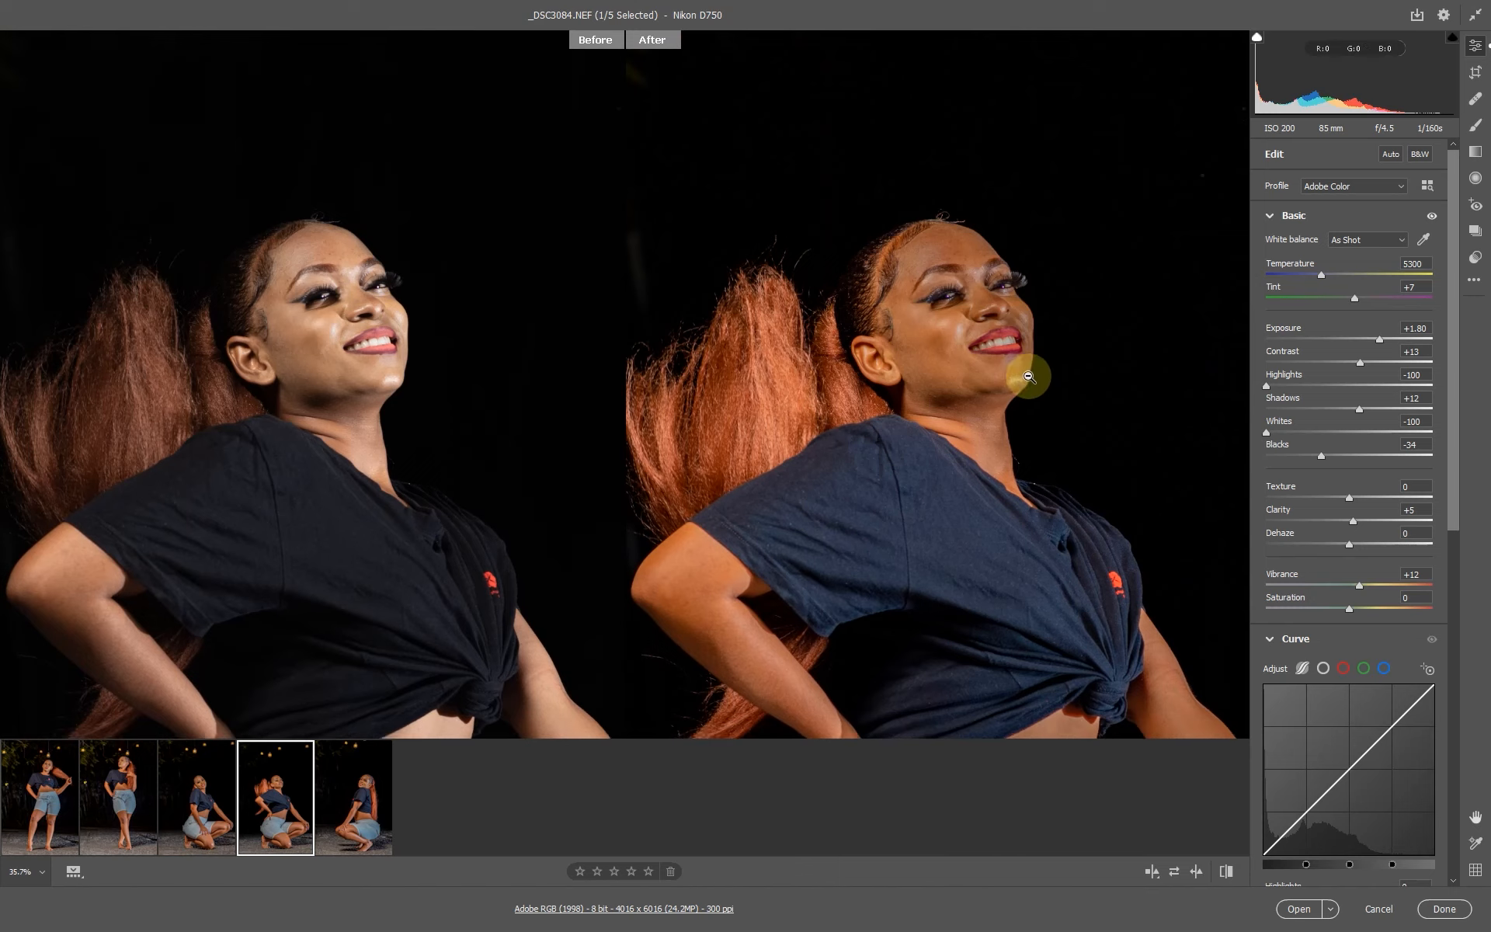
{"action": "scroll", "coordinate": [999, 298], "scroll_direction": "up", "scroll_amount": 1}
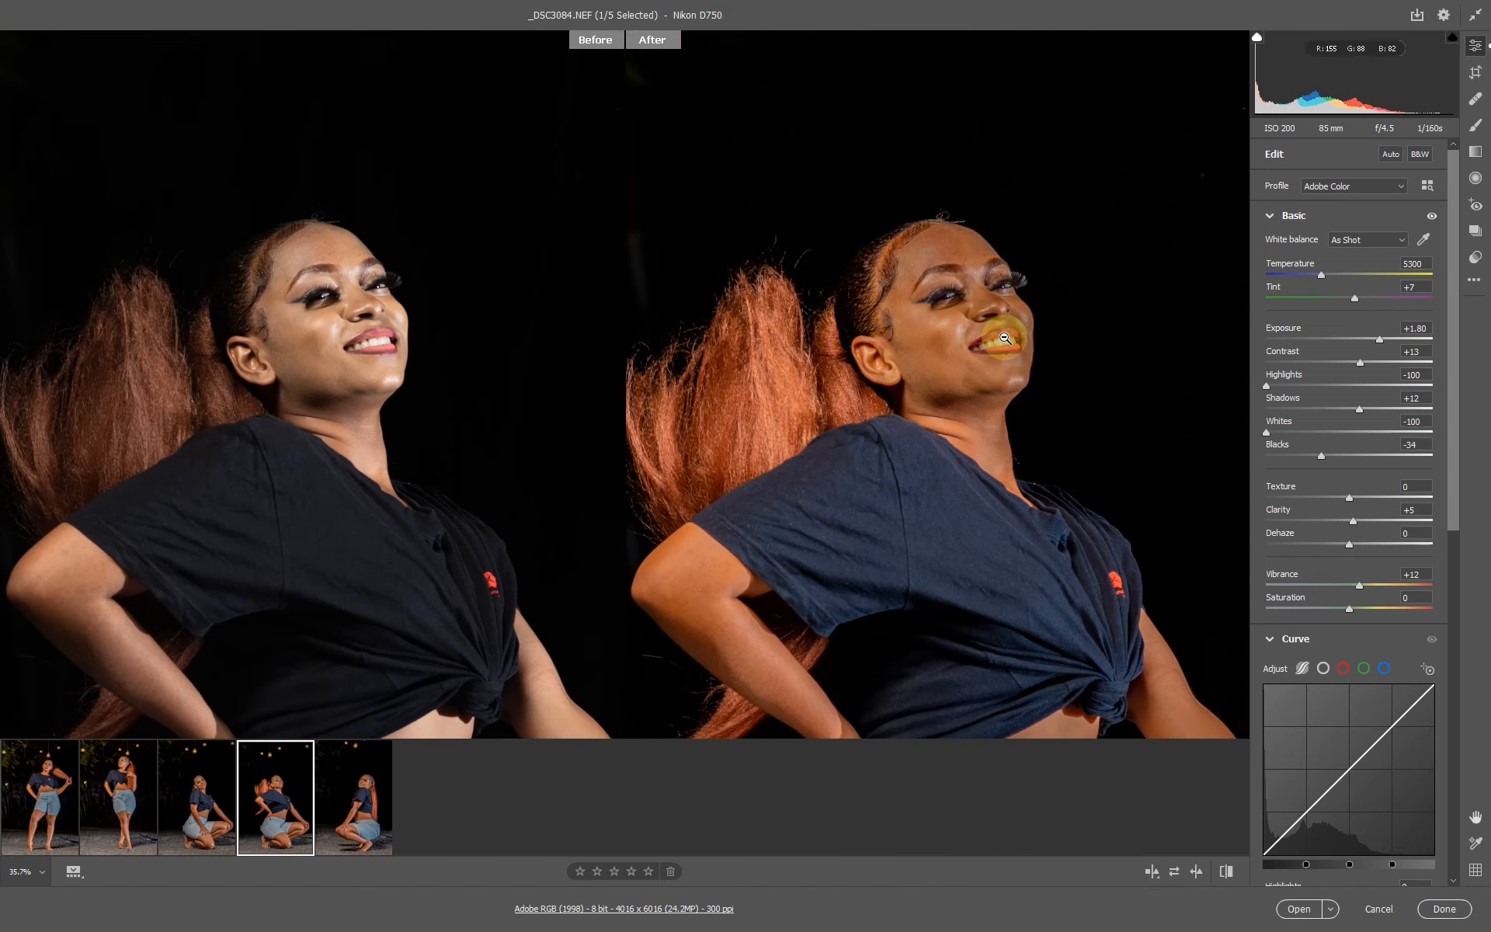
{"action": "left_click", "coordinate": [975, 354]}
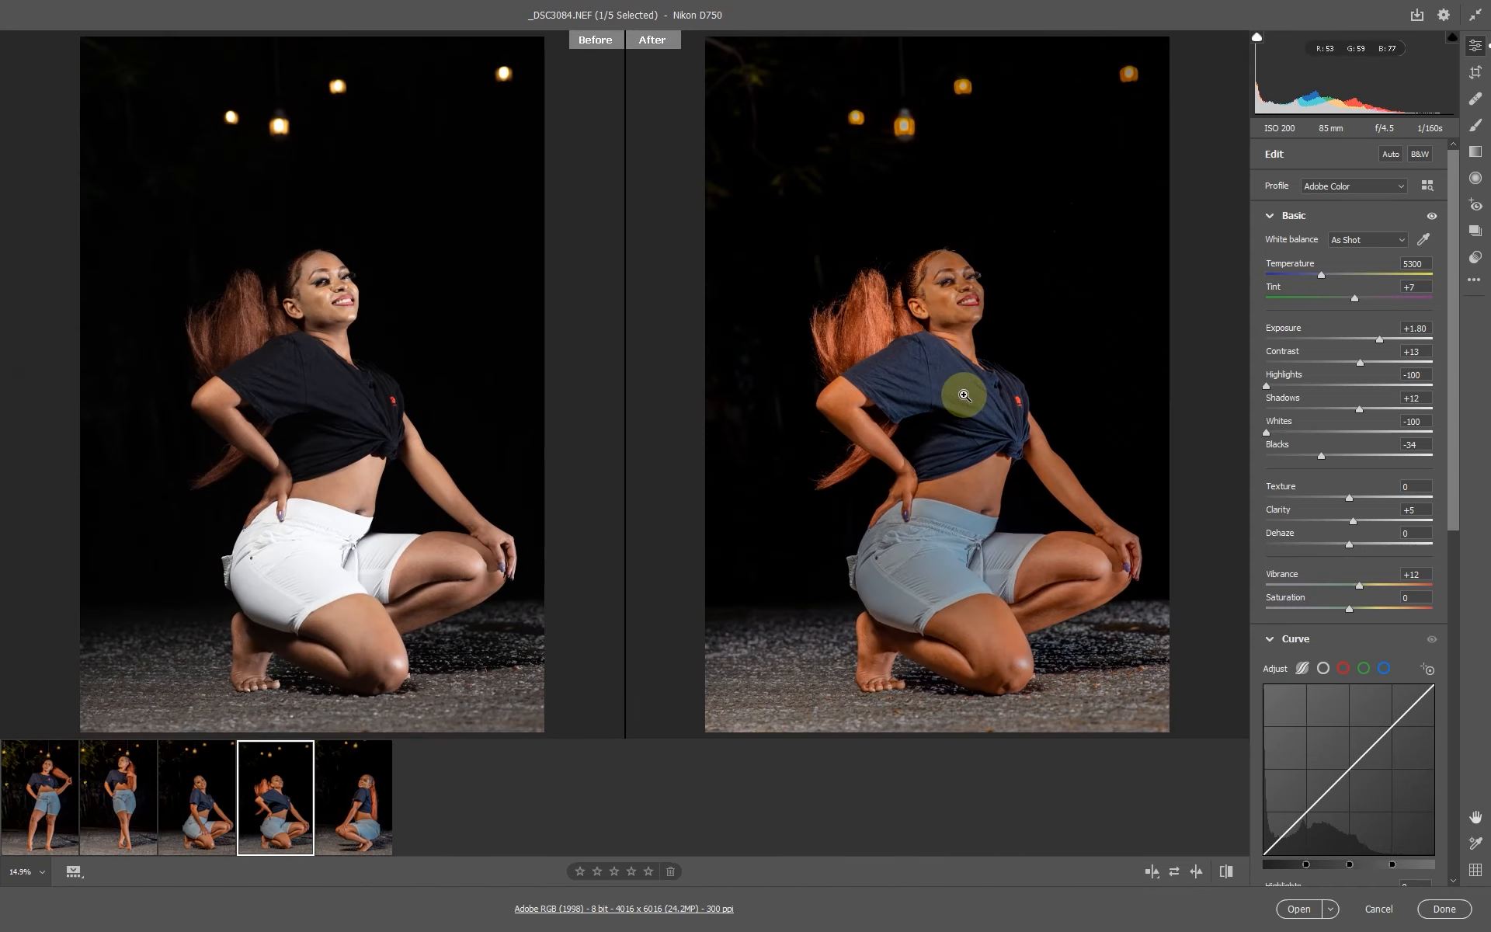